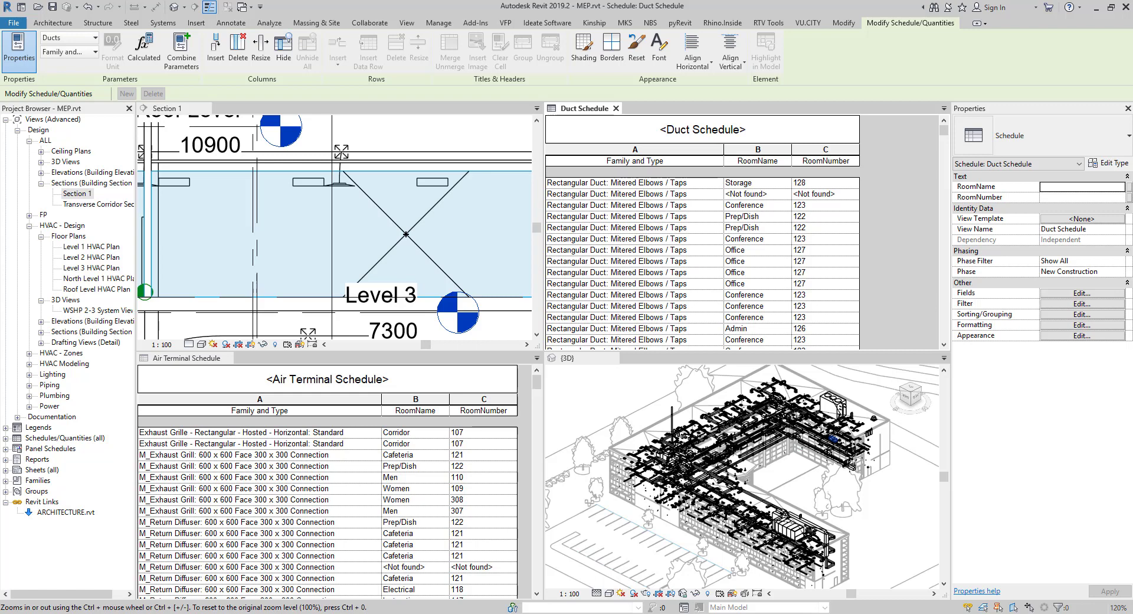
# - Select the ARCHITECTURE.rvt link, and check the RoomName and RoomNumber of a Level 3 supply diffuser in Section 1
pyautogui.click(82, 512)
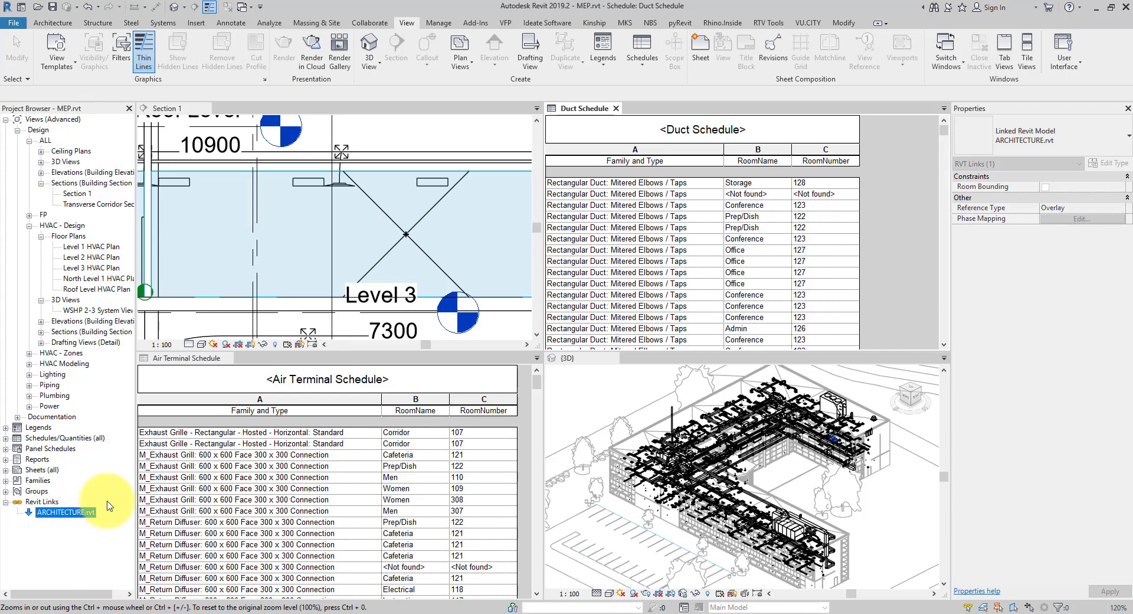
pyautogui.click(397, 216)
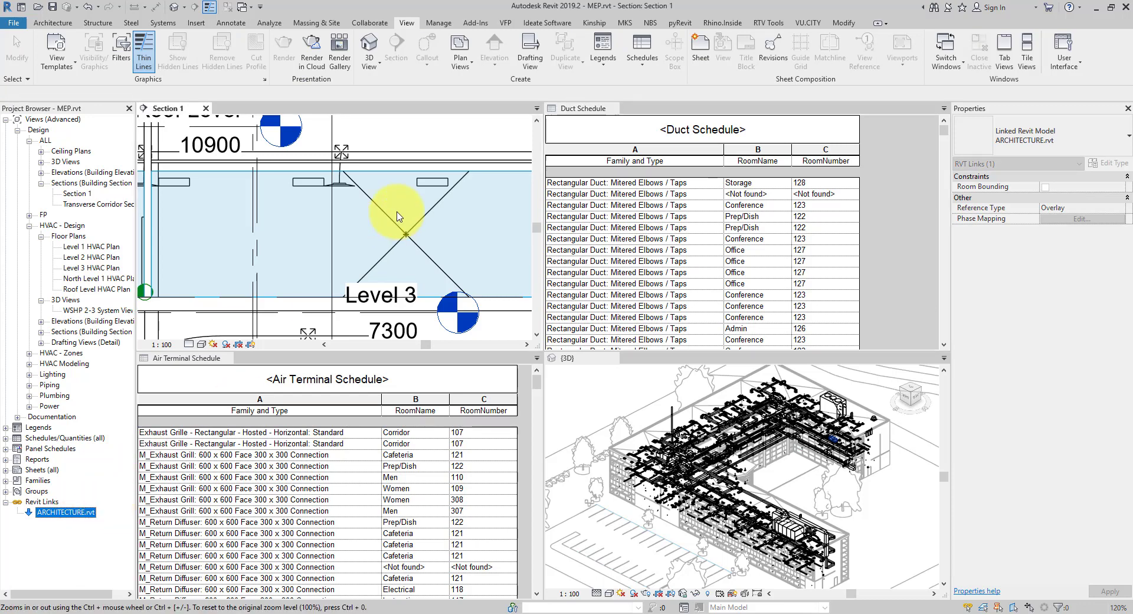
pyautogui.moveTo(399, 215); pyautogui.dragTo(342, 254, button='middle')
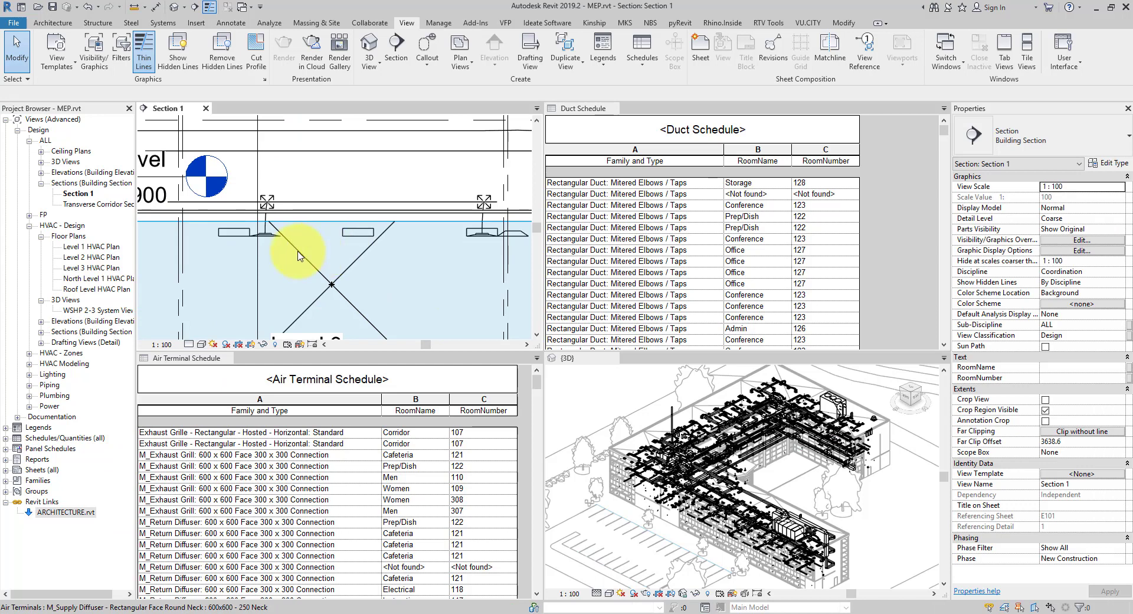
pyautogui.click(273, 239)
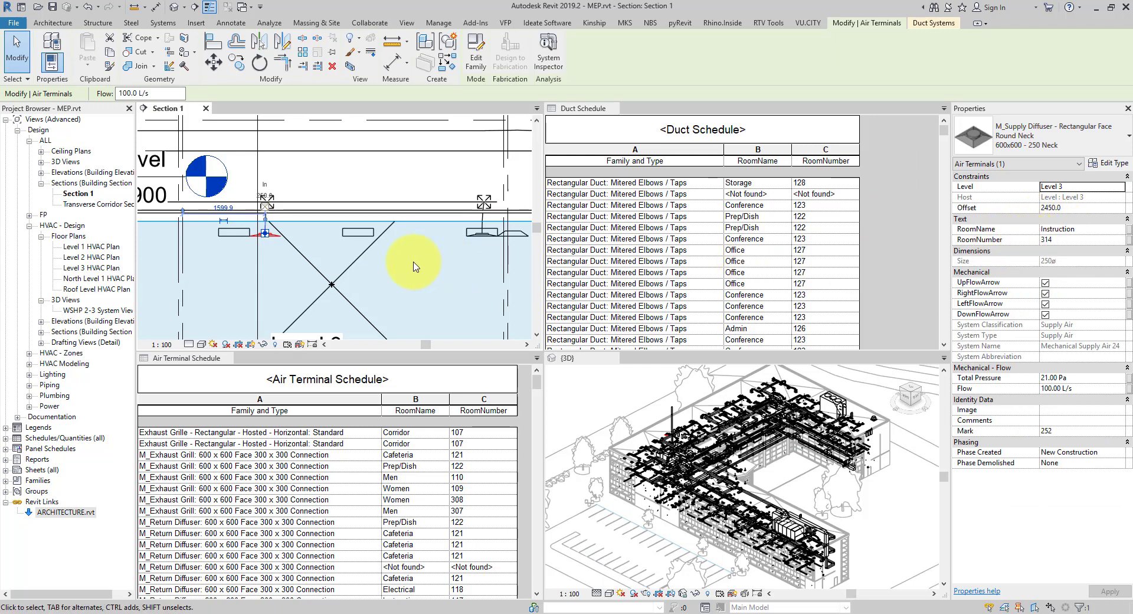
# - Compare the linked Level 3 room's name and number with the room parameters of the adjacent supply diffuser in Section 1
pyautogui.keyDown('ctrl'); pyautogui.scroll(-2, 378, 253); pyautogui.keyUp('ctrl')
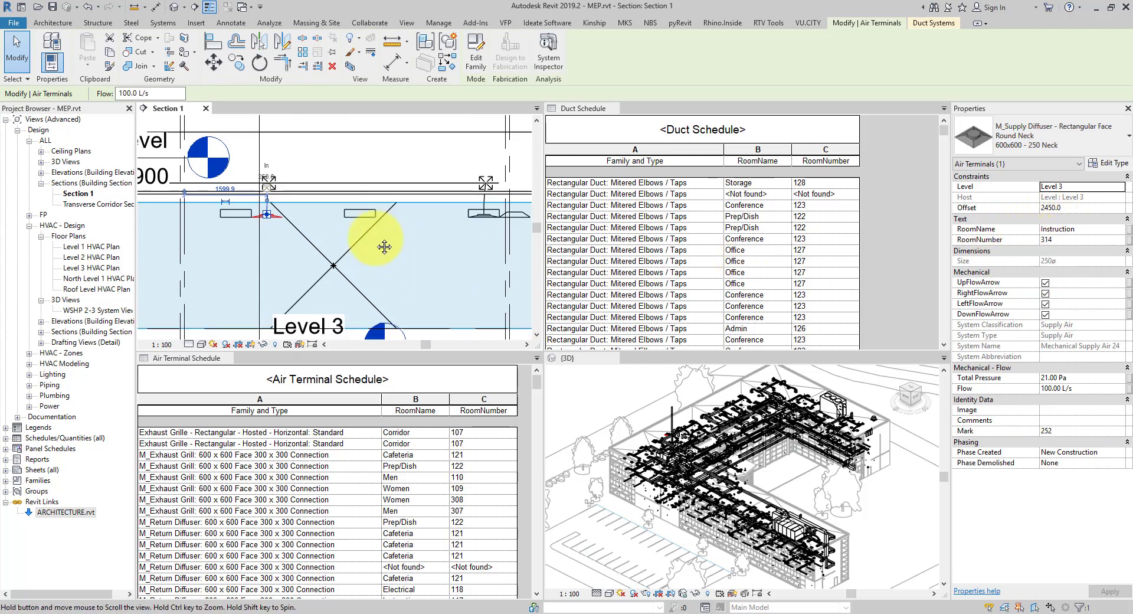
pyautogui.click(344, 246)
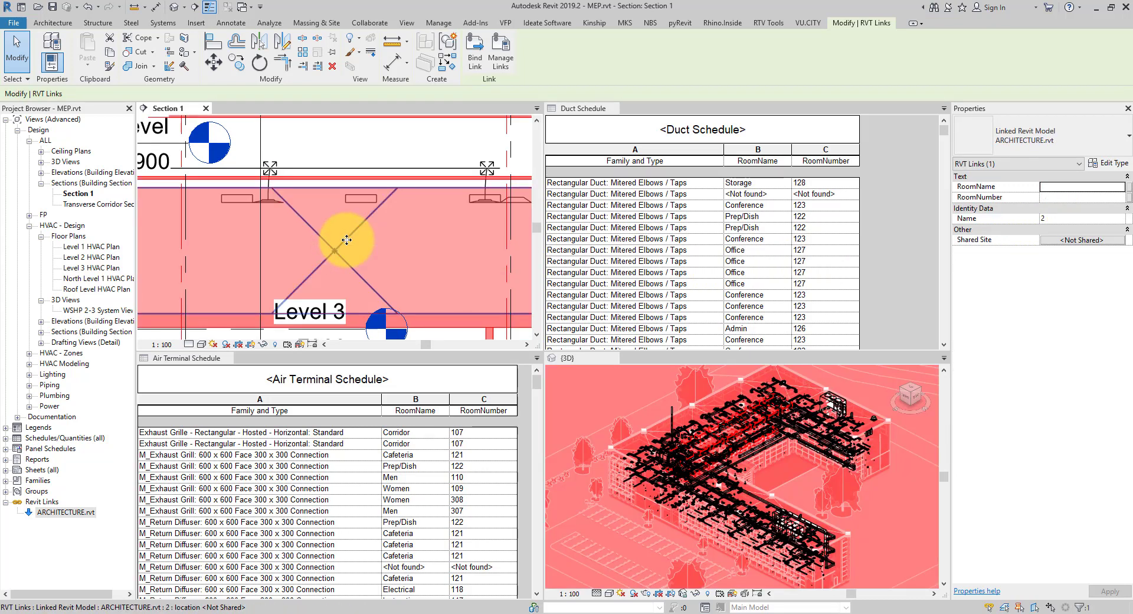
pyautogui.click(347, 239)
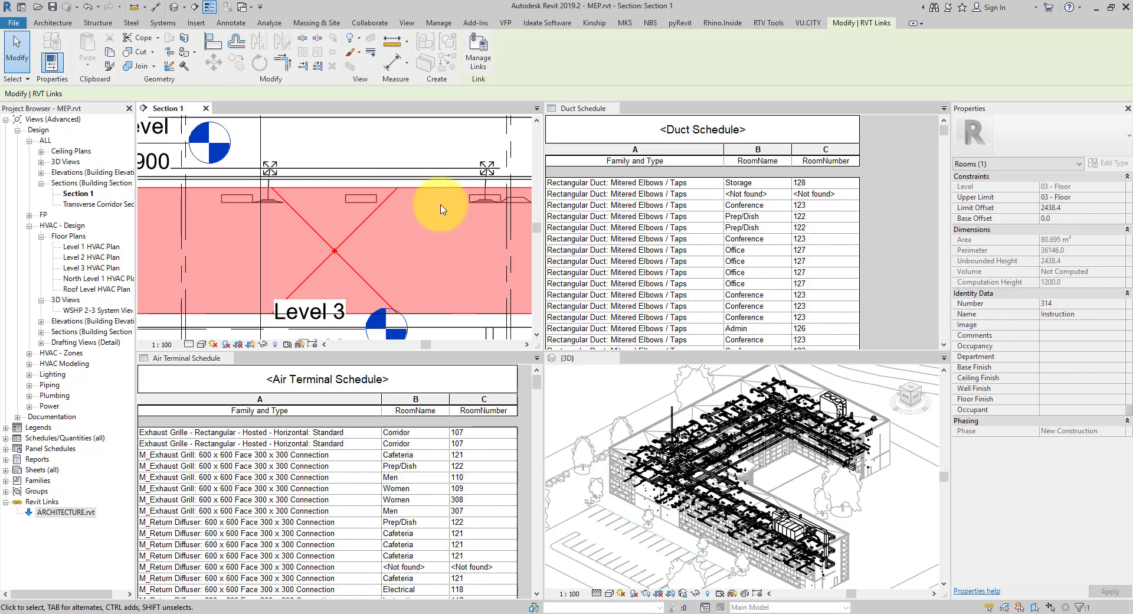
pyautogui.click(478, 211)
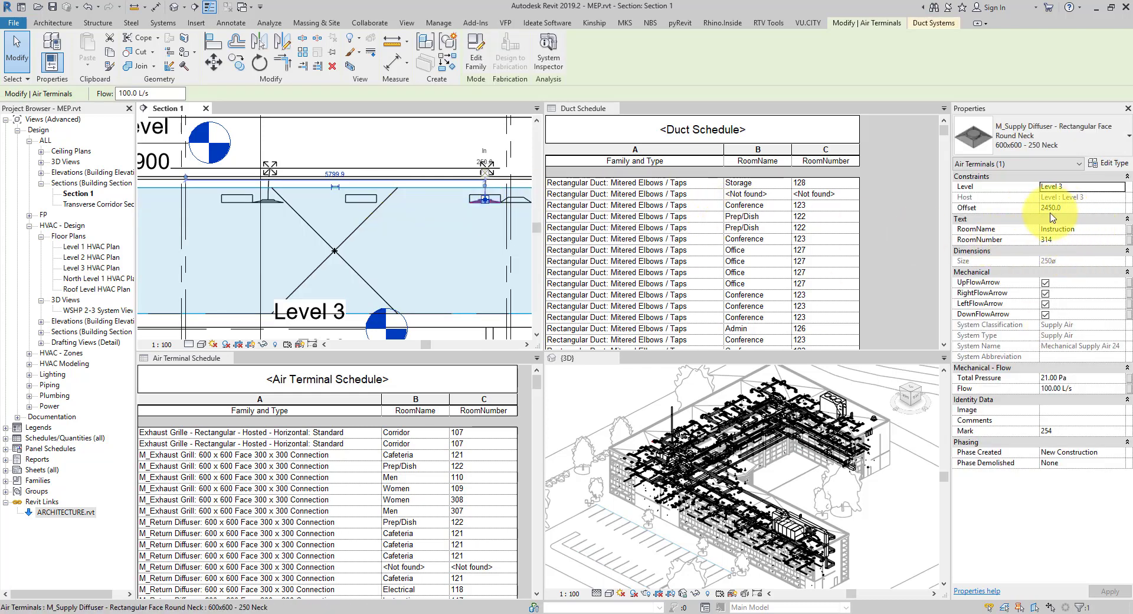
pyautogui.scroll(-1, 369, 177)
pyautogui.scroll(-3, 369, 177)
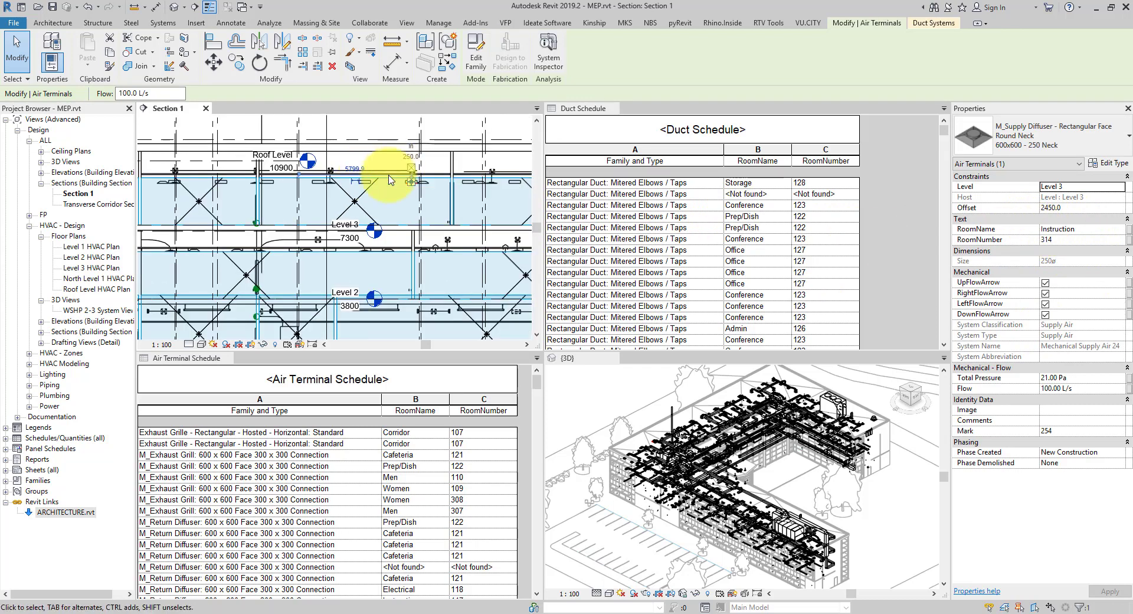
pyautogui.scroll(-2, 365, 236)
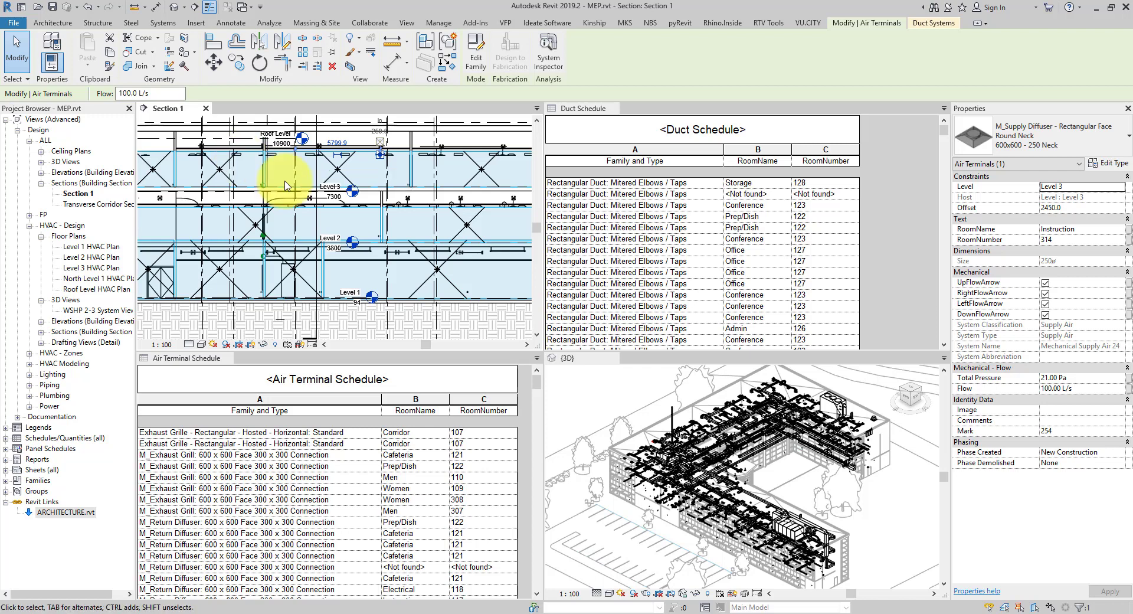
# - Review the room name and number columns in the Duct Schedule and the Air Terminal Schedule
pyautogui.click(943, 133)
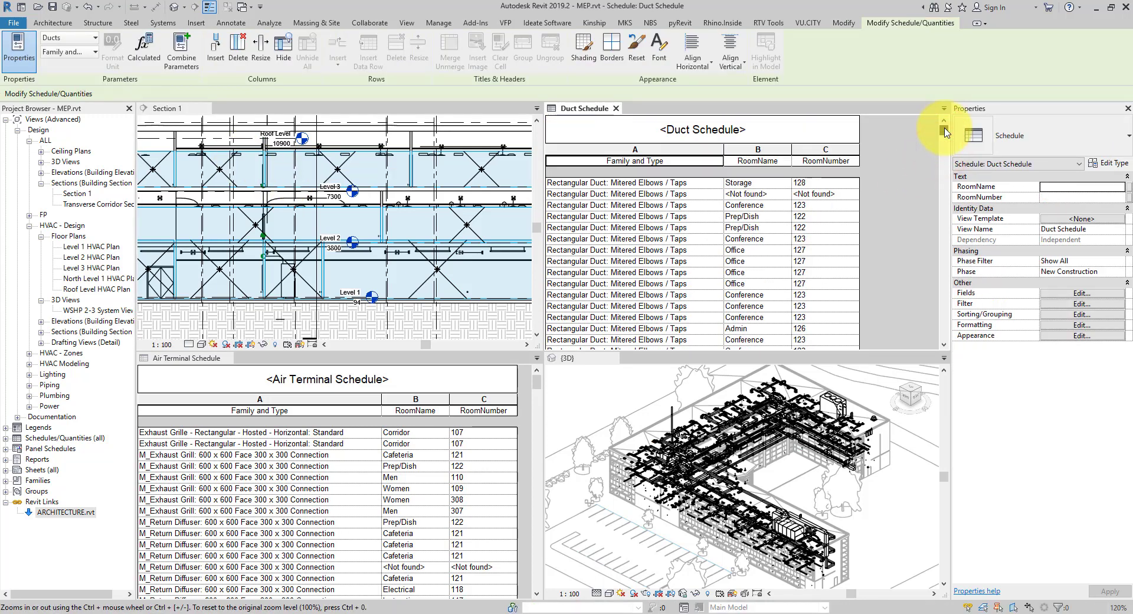
pyautogui.moveTo(943, 133)
pyautogui.mouseDown()
pyautogui.moveTo(943, 327)
pyautogui.moveTo(943, 127)
pyautogui.mouseUp()
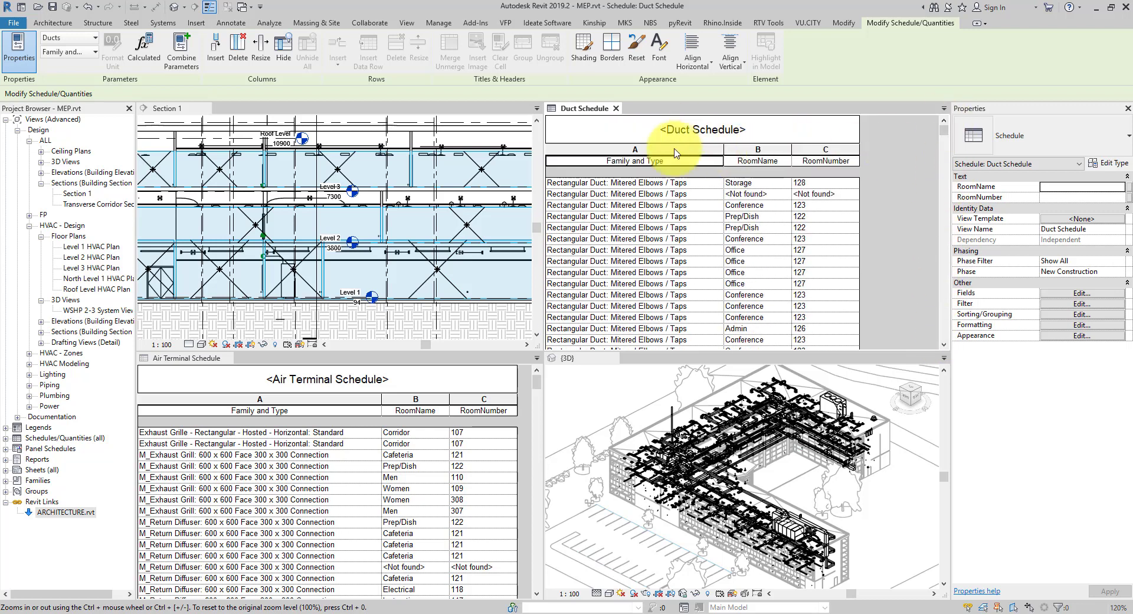
pyautogui.moveTo(536, 382)
pyautogui.mouseDown()
pyautogui.moveTo(536, 534)
pyautogui.moveTo(537, 375)
pyautogui.mouseUp()
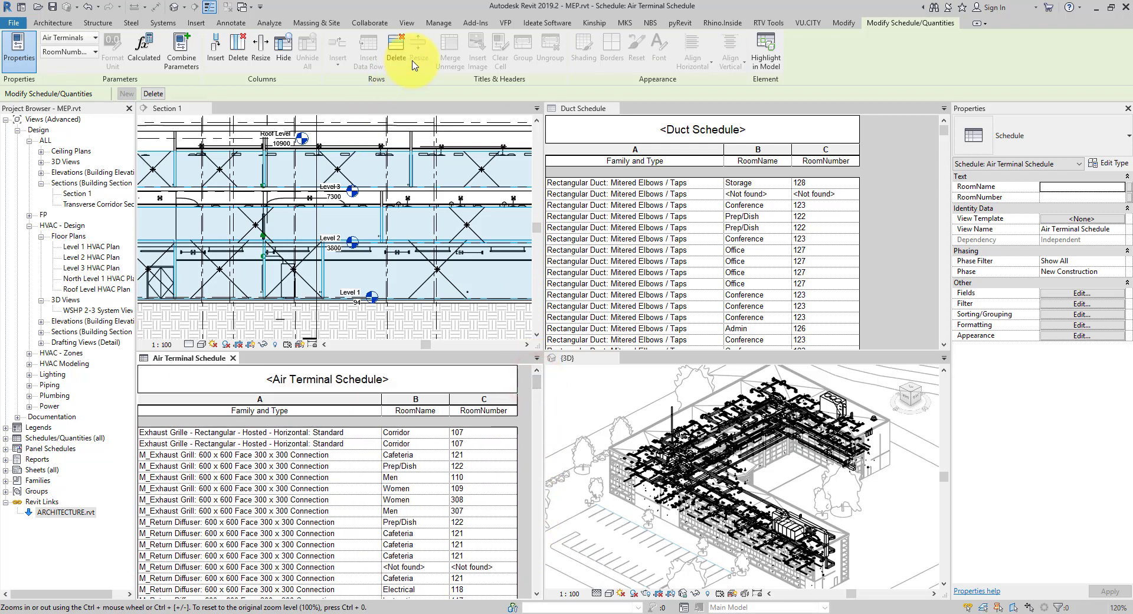
# - Start a new multi-category schedule with the fields Family and Type, RoomName and RoomNumber
pyautogui.click(407, 22)
pyautogui.click(642, 66)
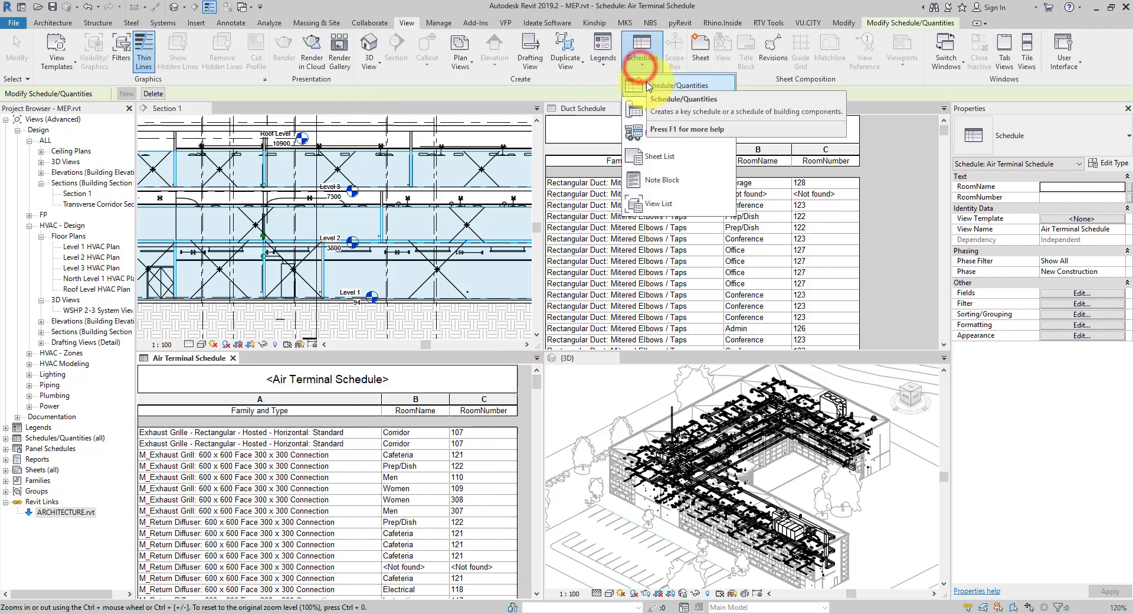
pyautogui.click(645, 82)
pyautogui.click(537, 340)
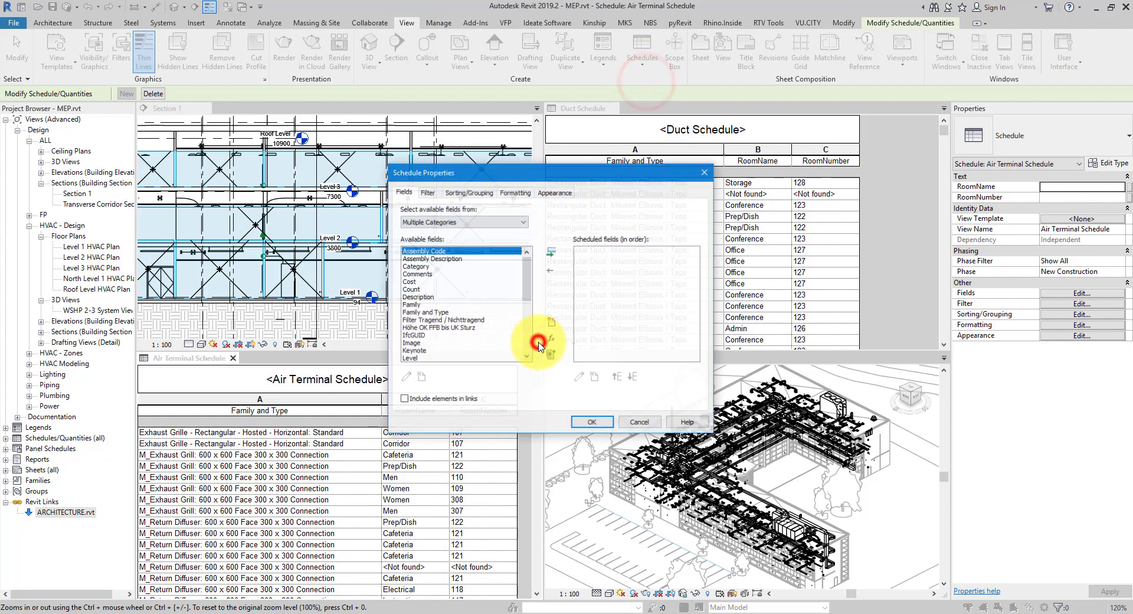
pyautogui.doubleClick(439, 313)
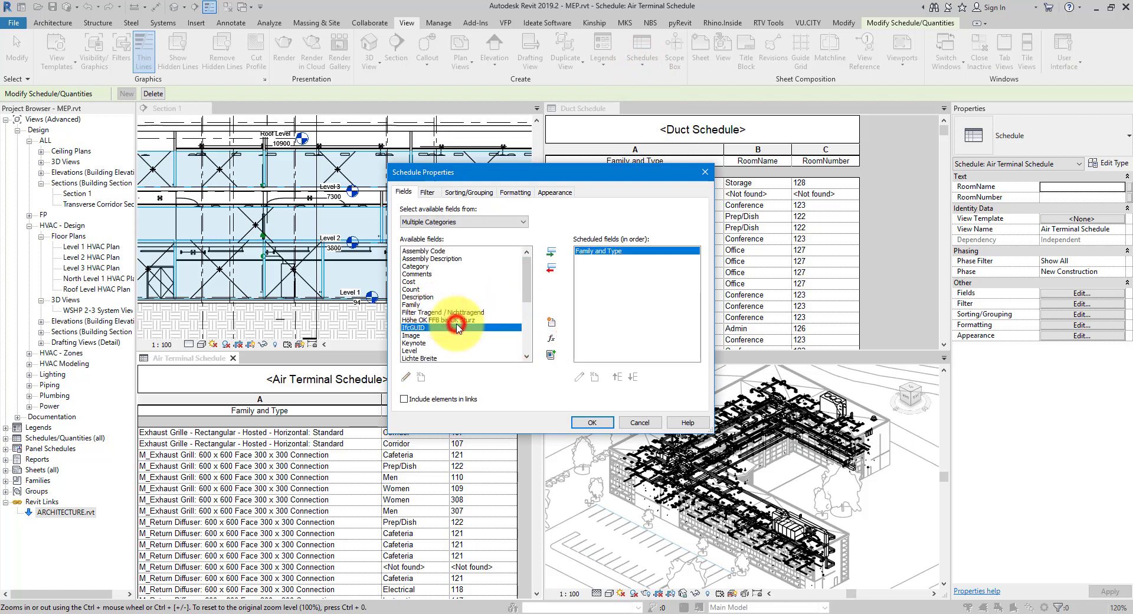
pyautogui.click(458, 317)
pyautogui.scroll(-3, 459, 329)
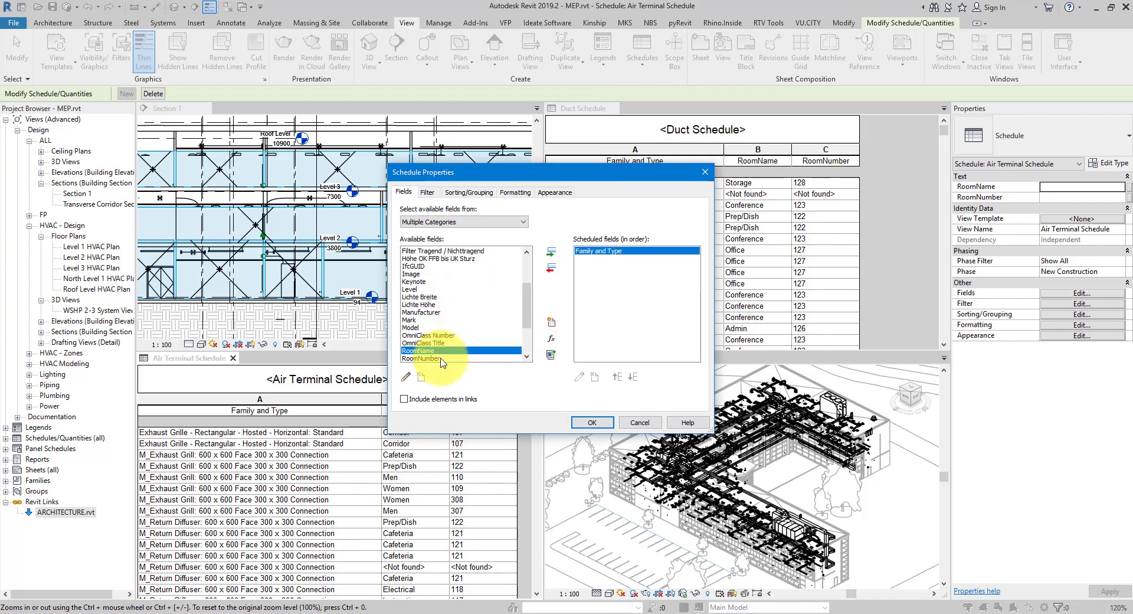
pyautogui.moveTo(438, 353); pyautogui.dragTo(442, 343)
pyautogui.click(551, 252)
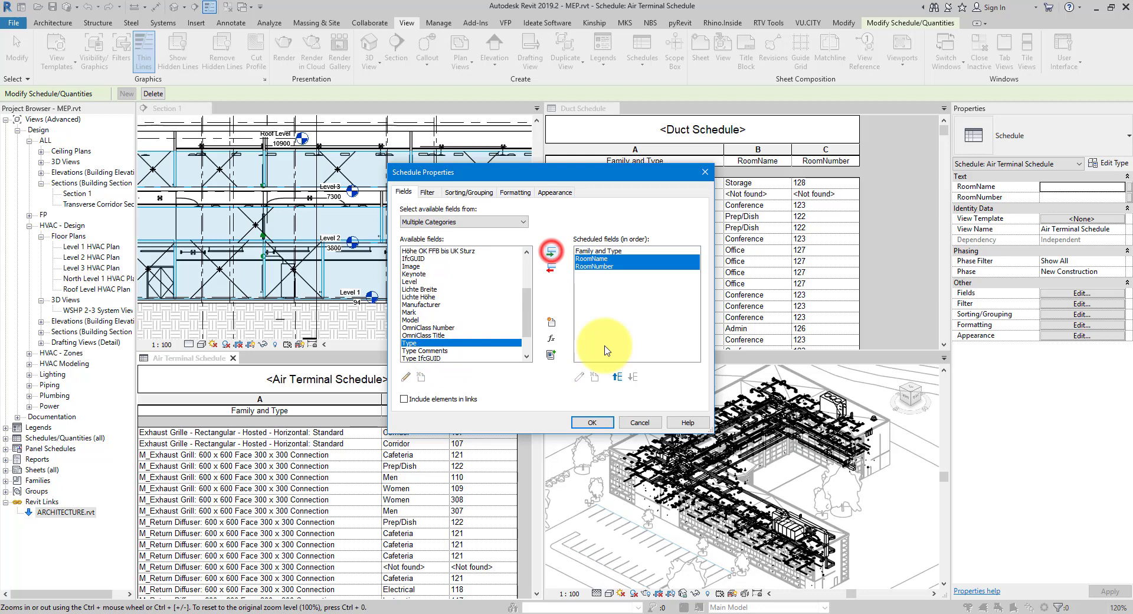
# - Sort the multi-category schedule by Family and Type, create it and look through its rows
pyautogui.click(469, 193)
pyautogui.click(519, 211)
pyautogui.click(505, 228)
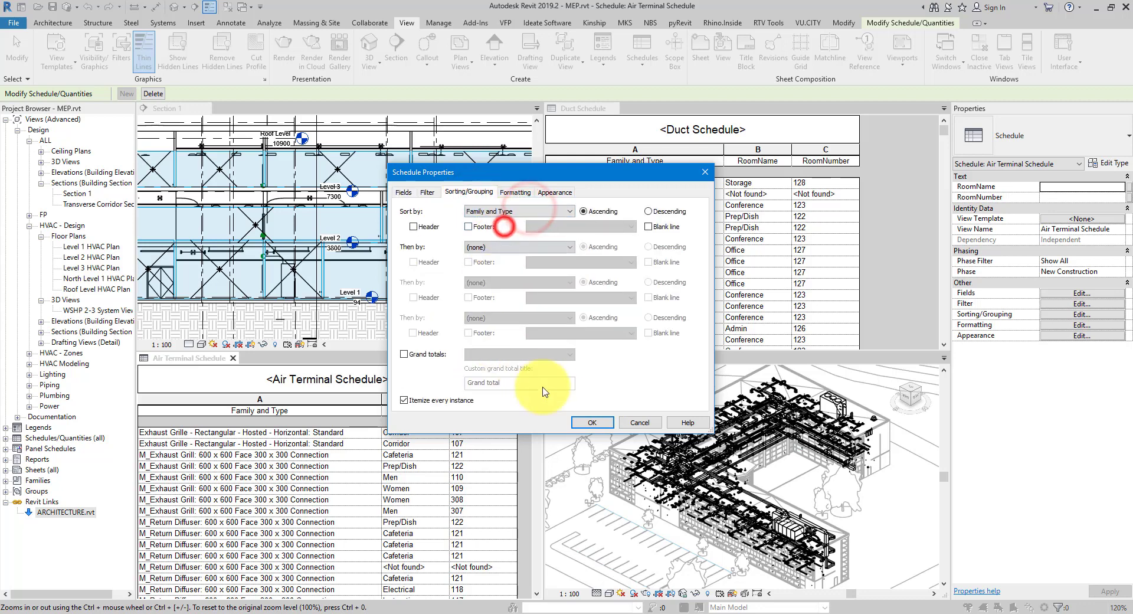
pyautogui.click(587, 422)
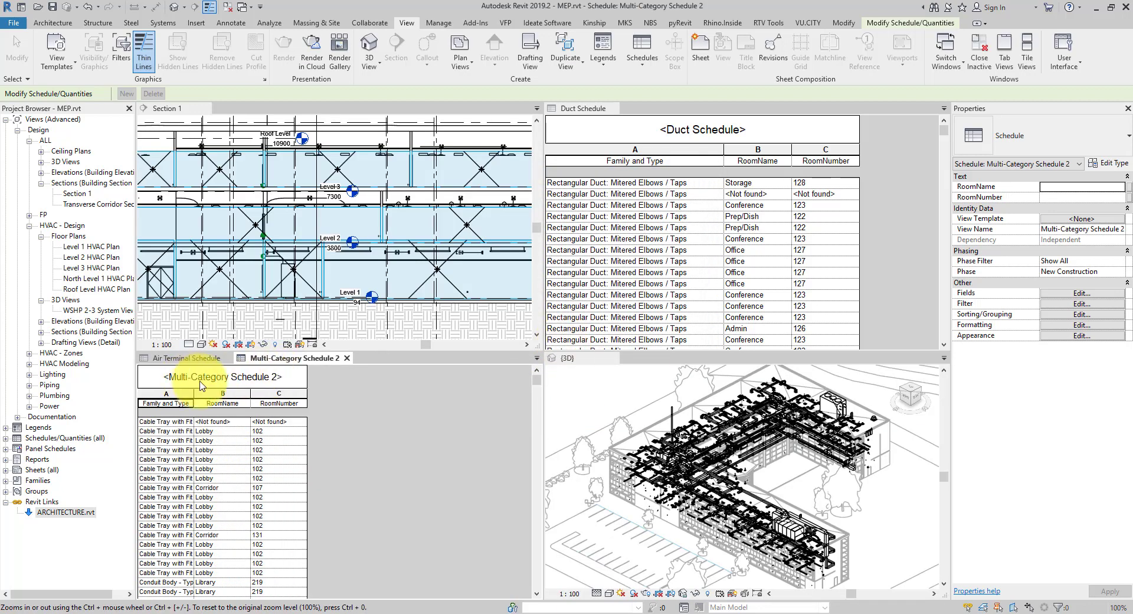
pyautogui.scroll(-3, 488, 423)
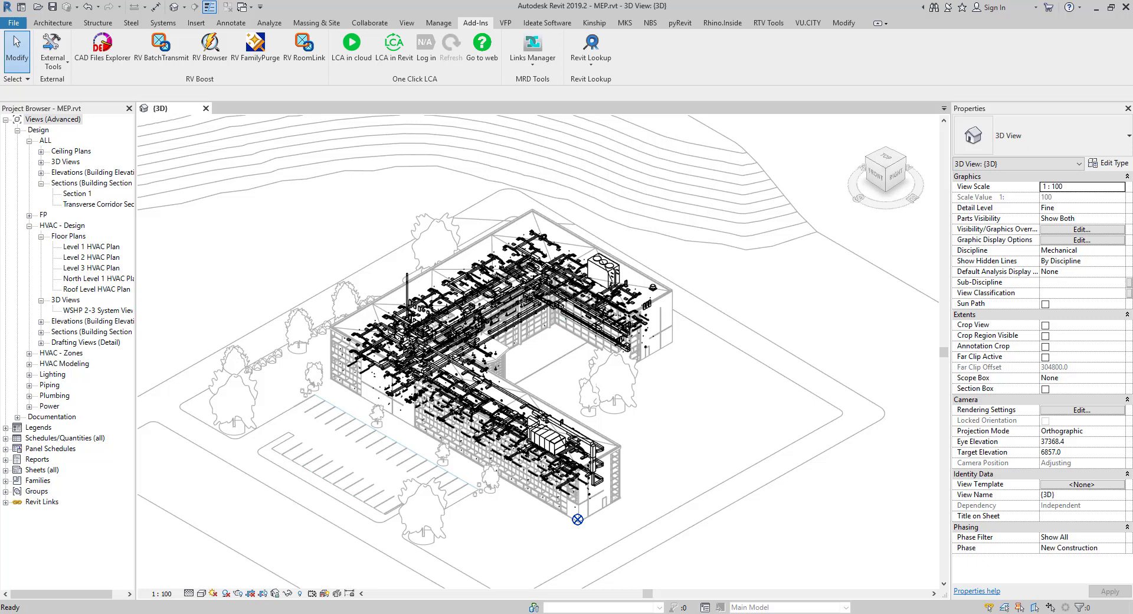
# - Temporarily hide the linked architecture model in the 3D view to examine the MEP elements, and restore it
pyautogui.click(687, 299)
pyautogui.click(289, 593)
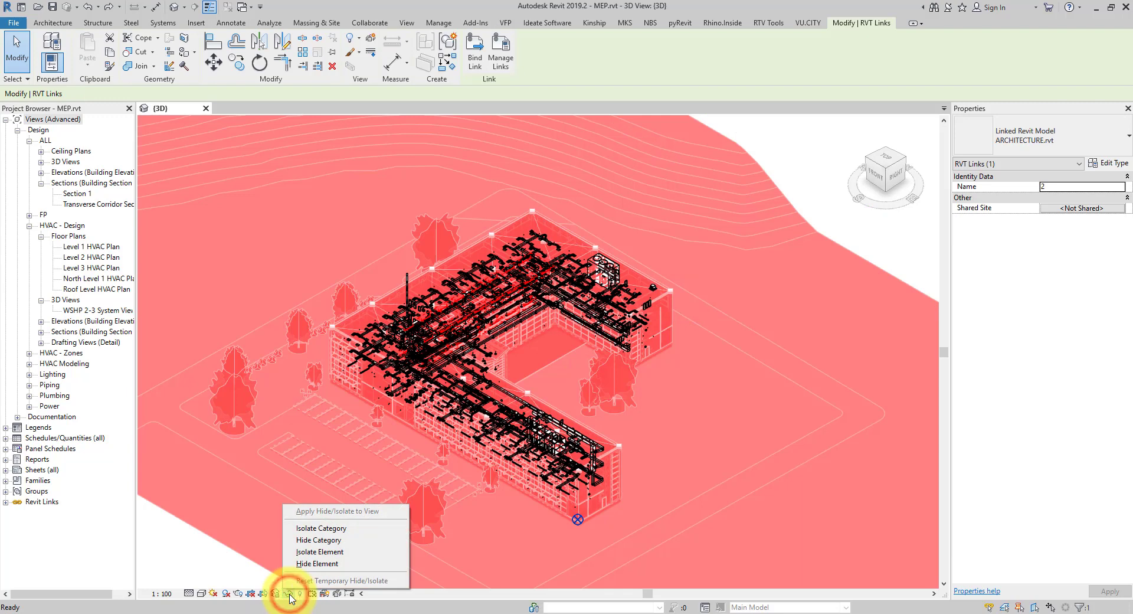
pyautogui.click(324, 564)
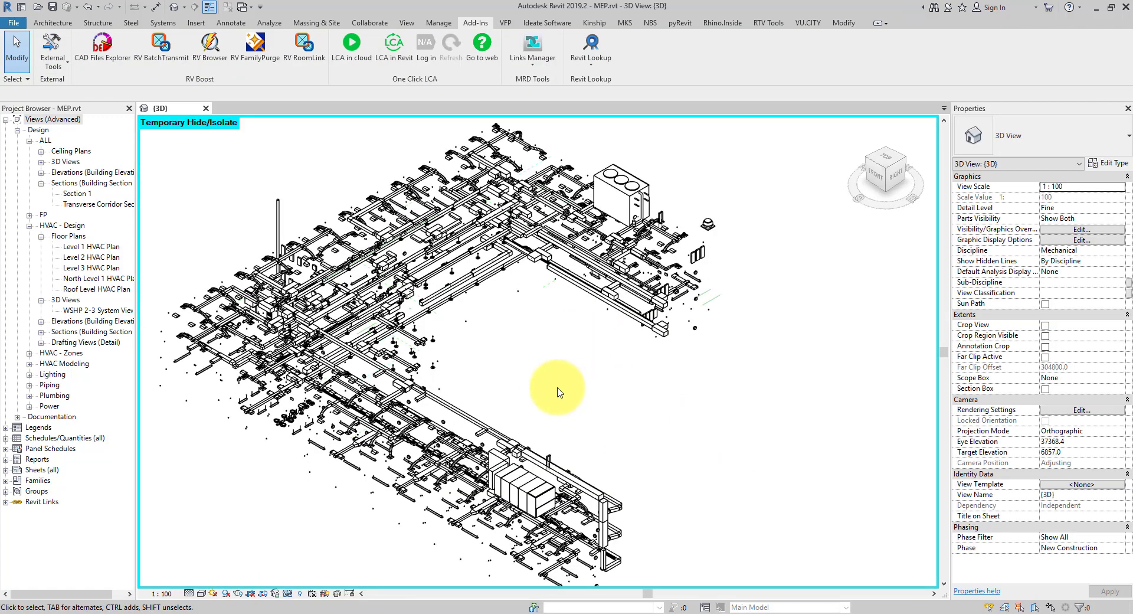
pyautogui.moveTo(559, 387)
pyautogui.keyDown('shift'); pyautogui.mouseDown(button='middle')
pyautogui.moveTo(556, 246)
pyautogui.moveTo(540, 351)
pyautogui.moveTo(382, 384)
pyautogui.moveTo(575, 381)
pyautogui.moveTo(568, 371)
pyautogui.mouseUp(button='middle'); pyautogui.keyUp('shift')
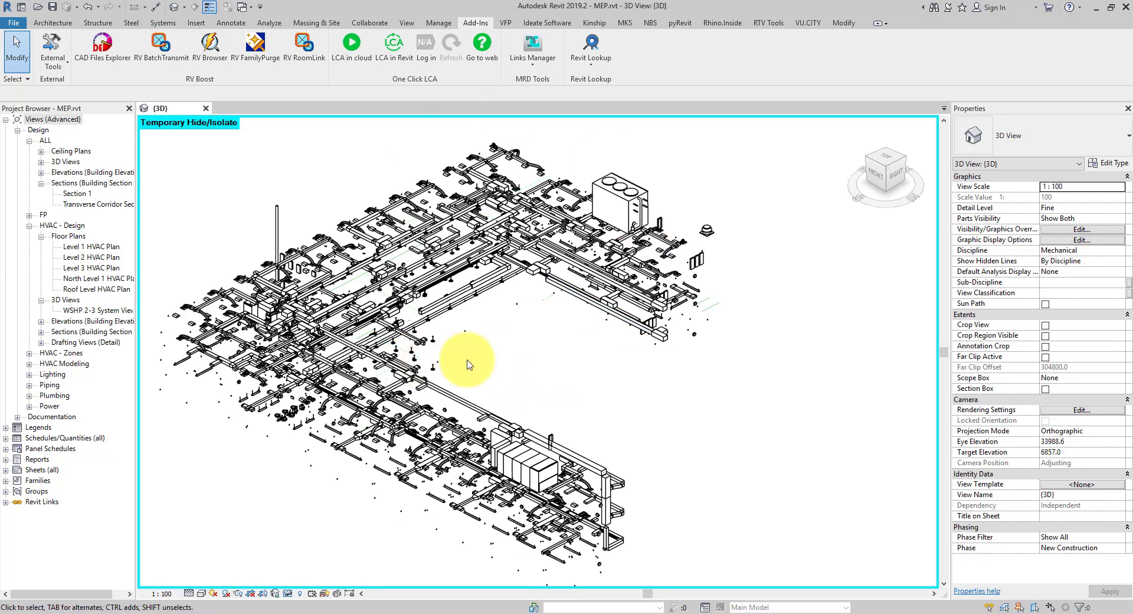
pyautogui.click(289, 593)
pyautogui.click(295, 581)
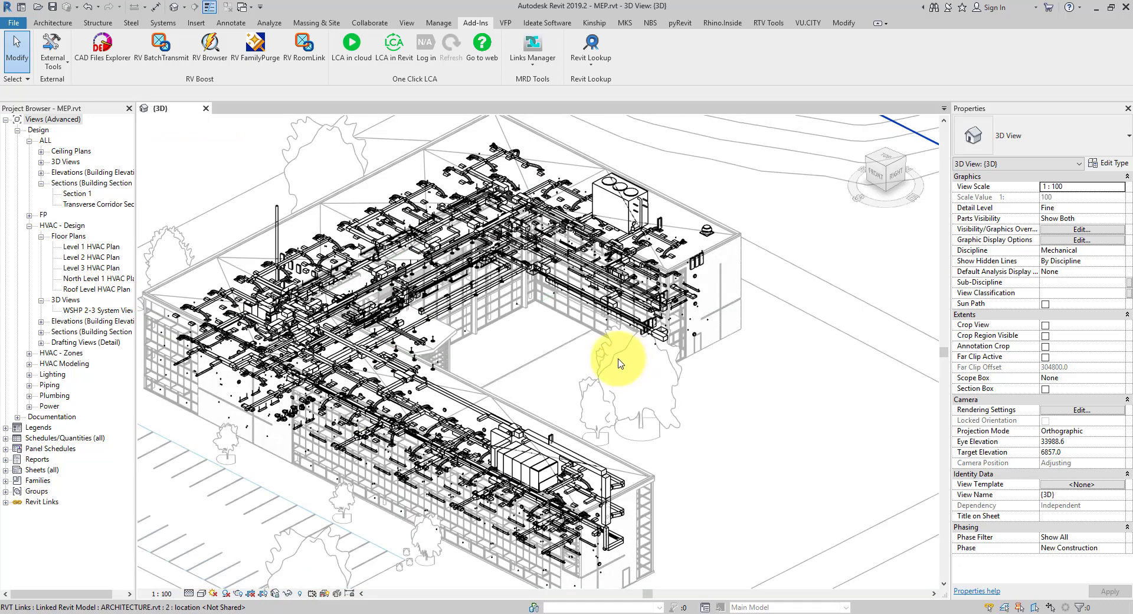
# - Open the Section 1 view and select the linked architecture model to examine its rooms
pyautogui.click(78, 194)
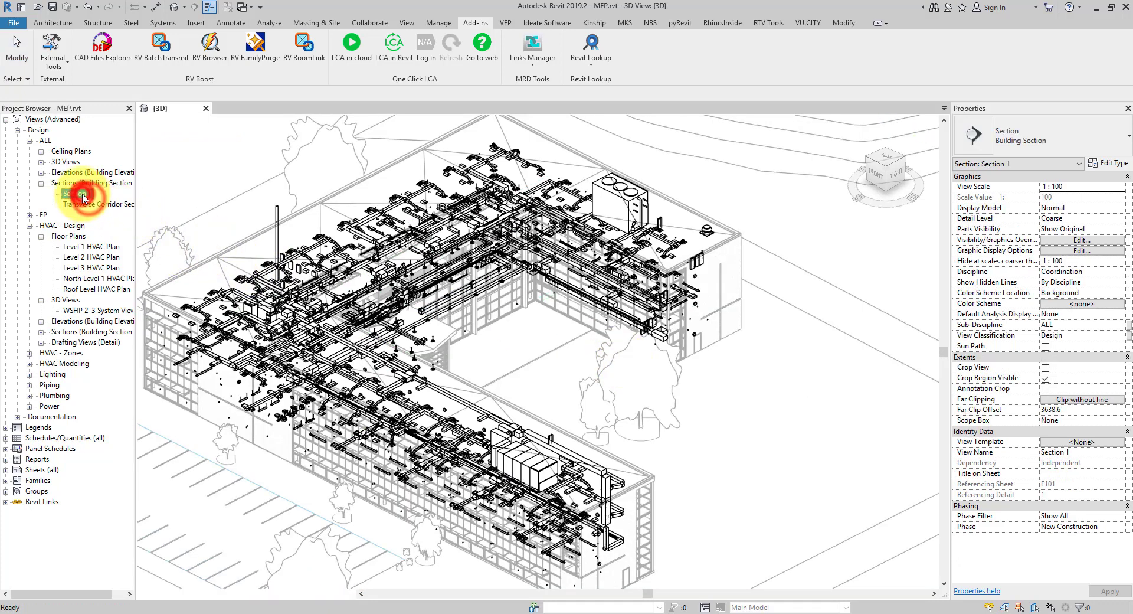
pyautogui.doubleClick(83, 196)
pyautogui.scroll(5, 481, 366)
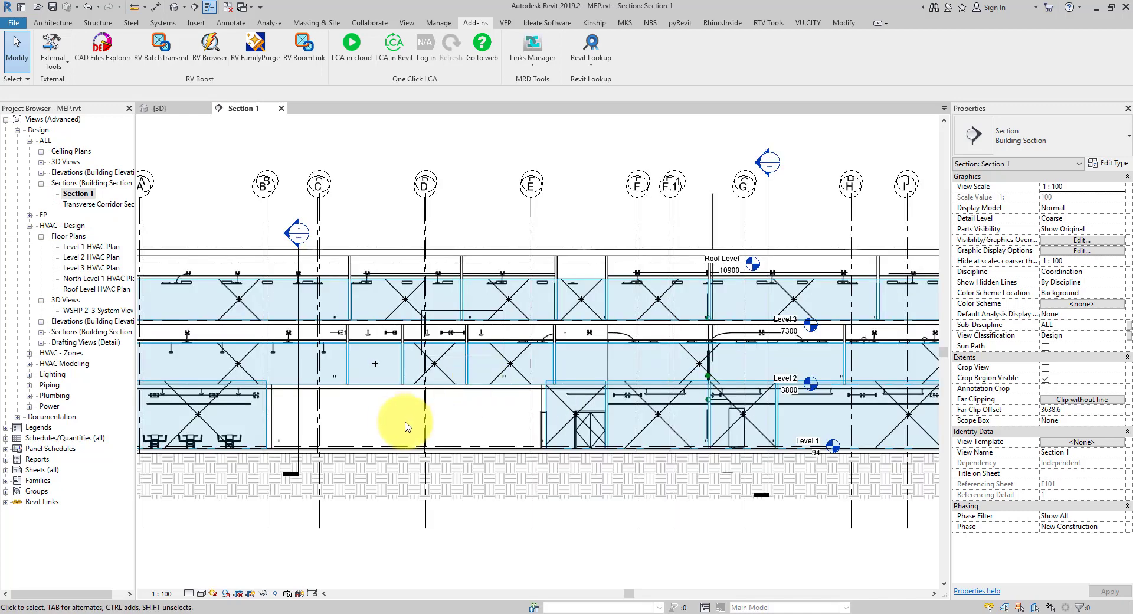
pyautogui.click(419, 378)
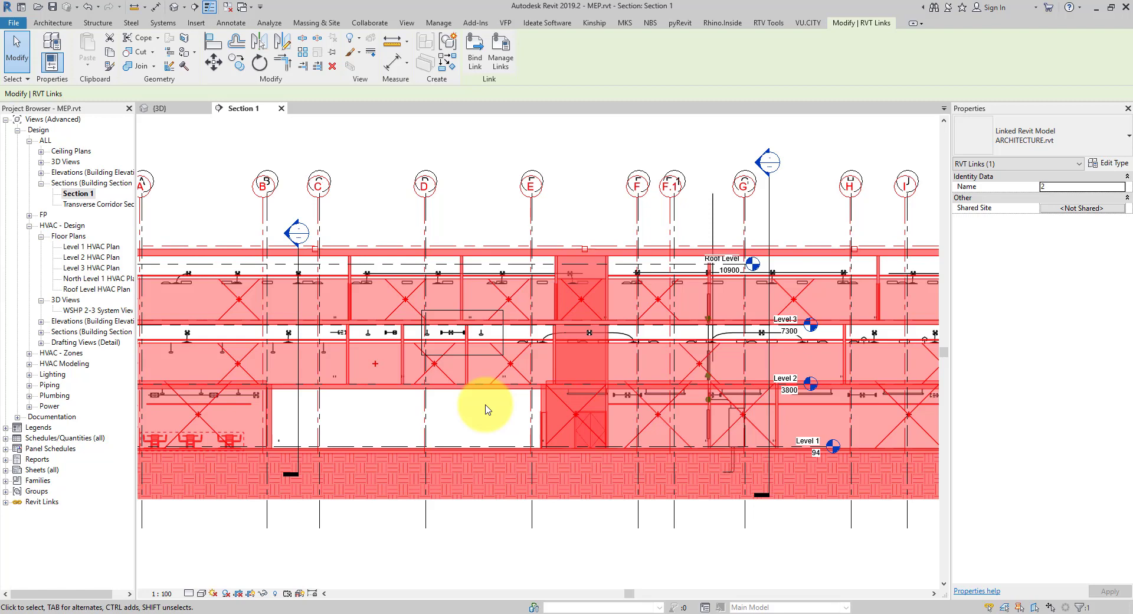
# - Start a new multi-category schedule for the New Construction phase and add the Family and Type field
pyautogui.click(413, 23)
pyautogui.click(648, 40)
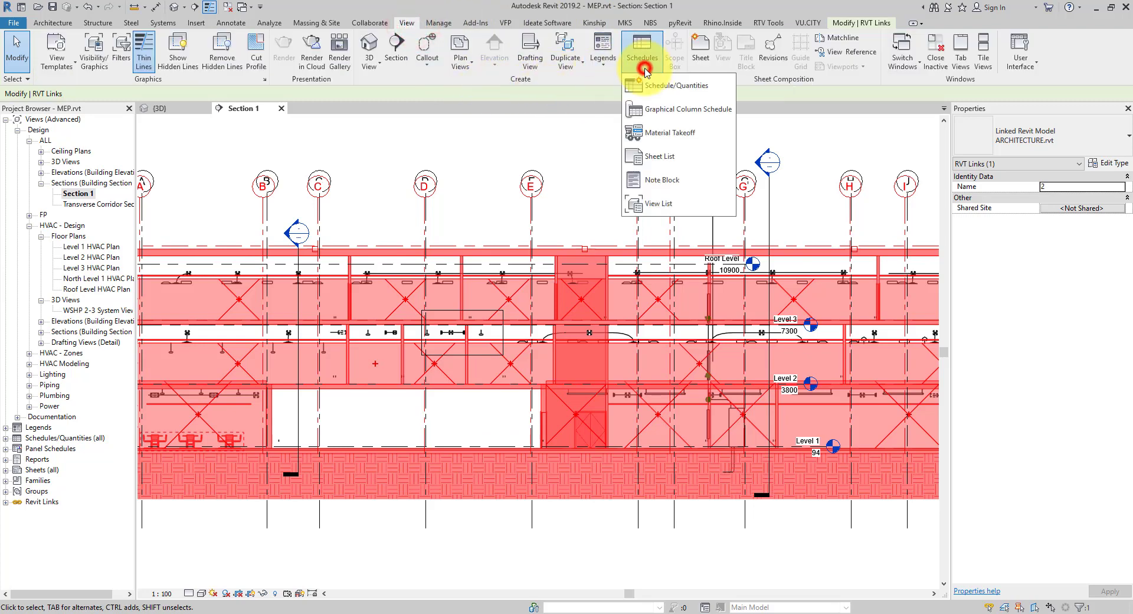
pyautogui.click(646, 83)
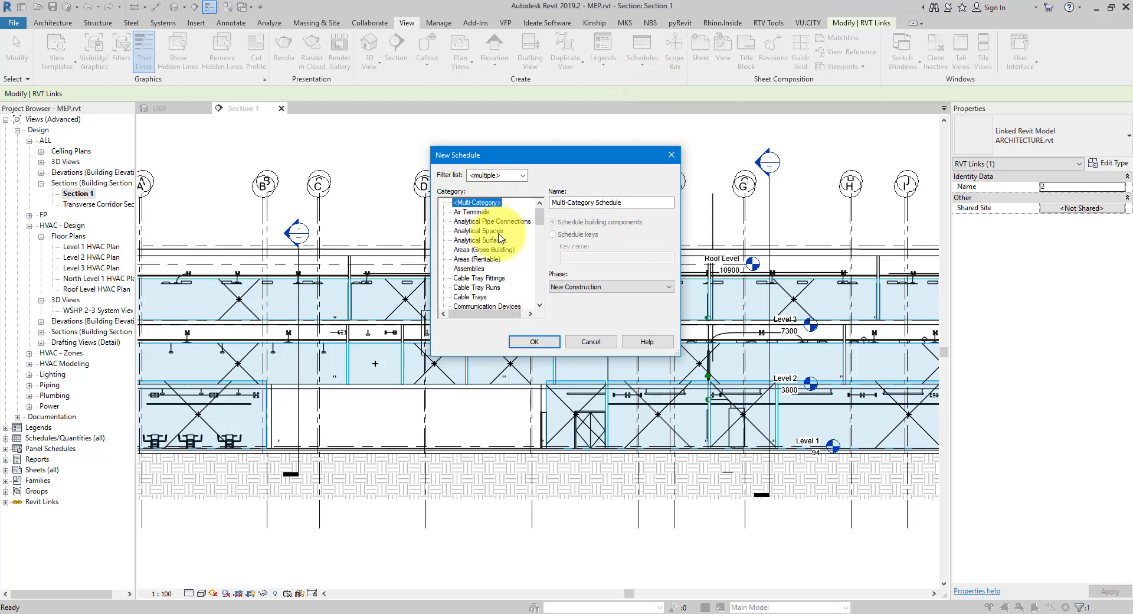
pyautogui.click(533, 341)
pyautogui.click(419, 327)
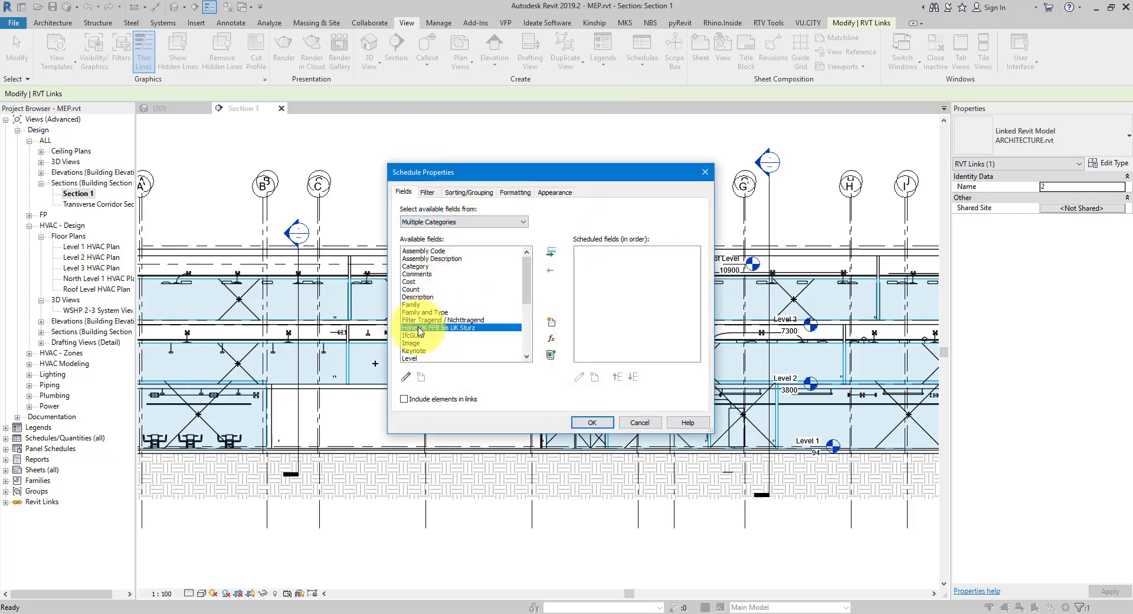
pyautogui.doubleClick(450, 312)
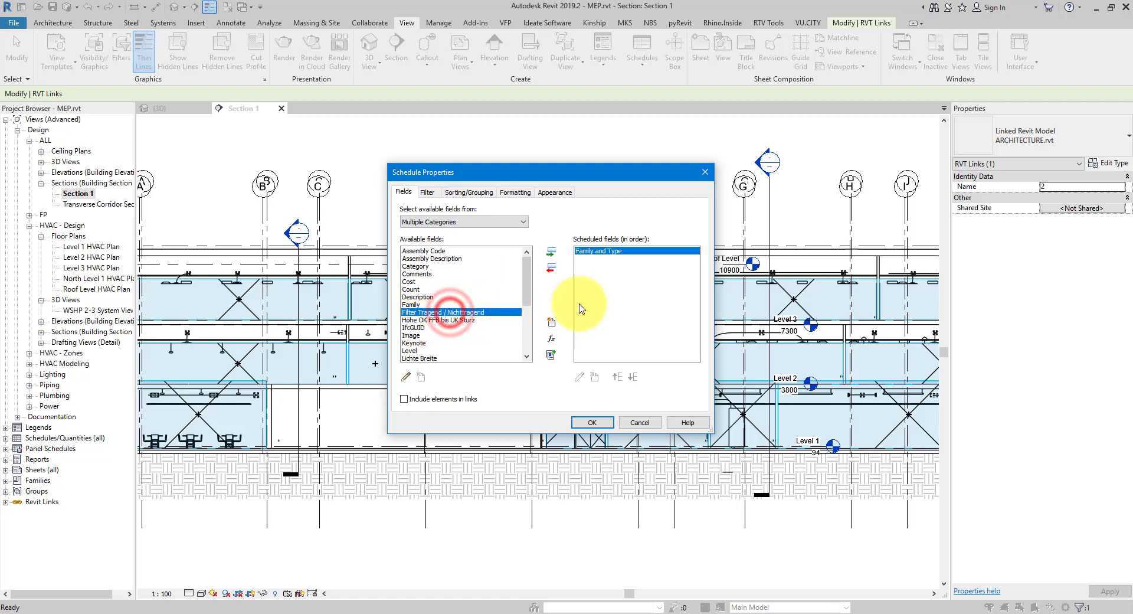
# - Switch the available fields to Room and add Room: Name and Room: Number to the schedule
pyautogui.click(442, 222)
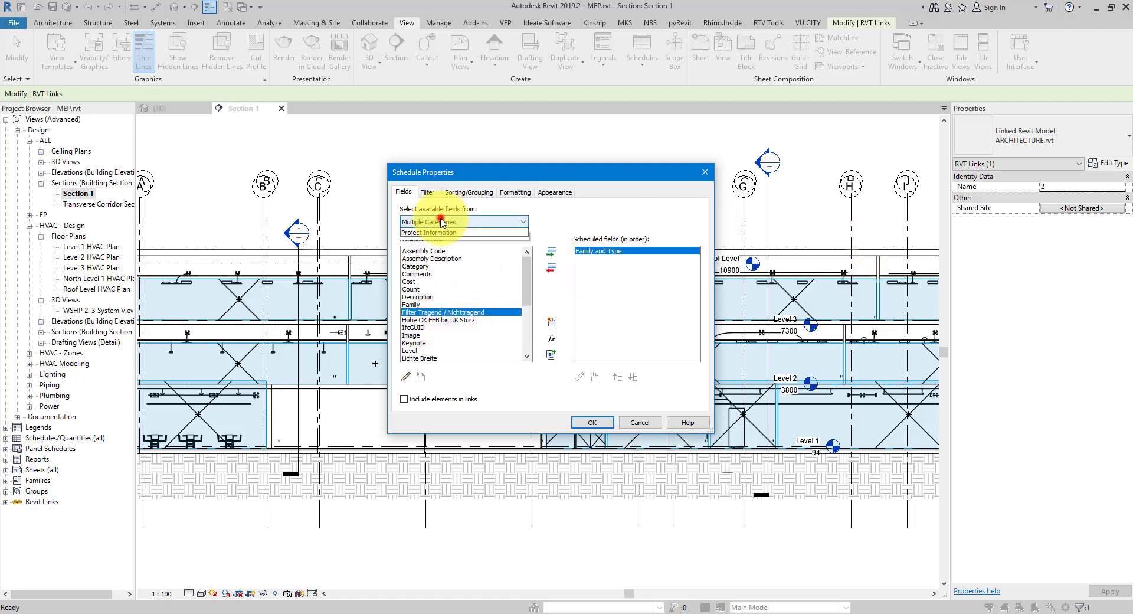
pyautogui.click(434, 232)
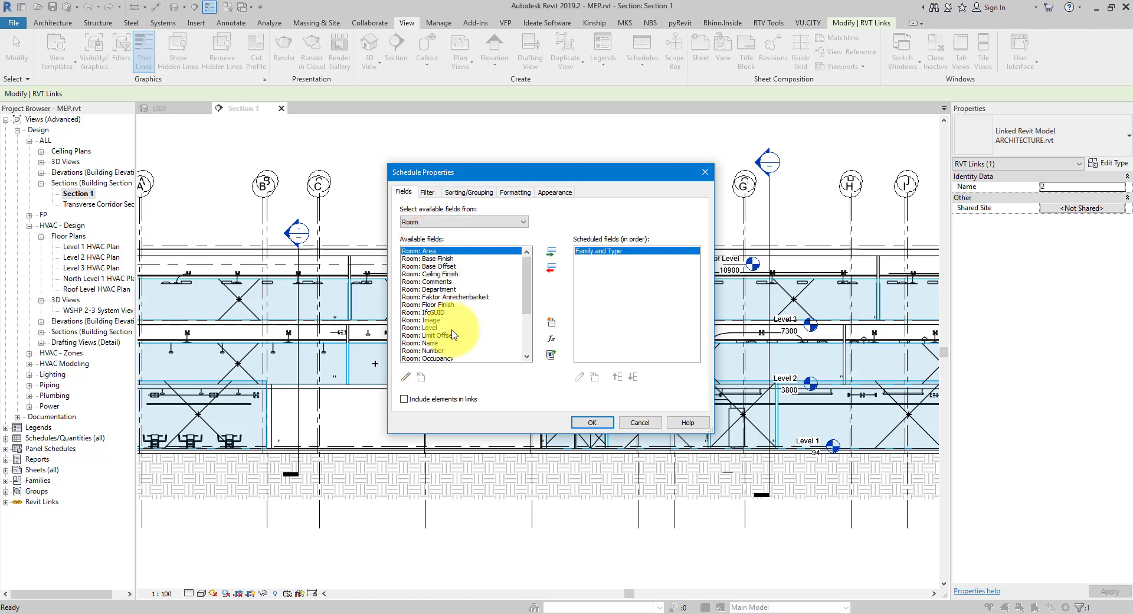
pyautogui.doubleClick(430, 343)
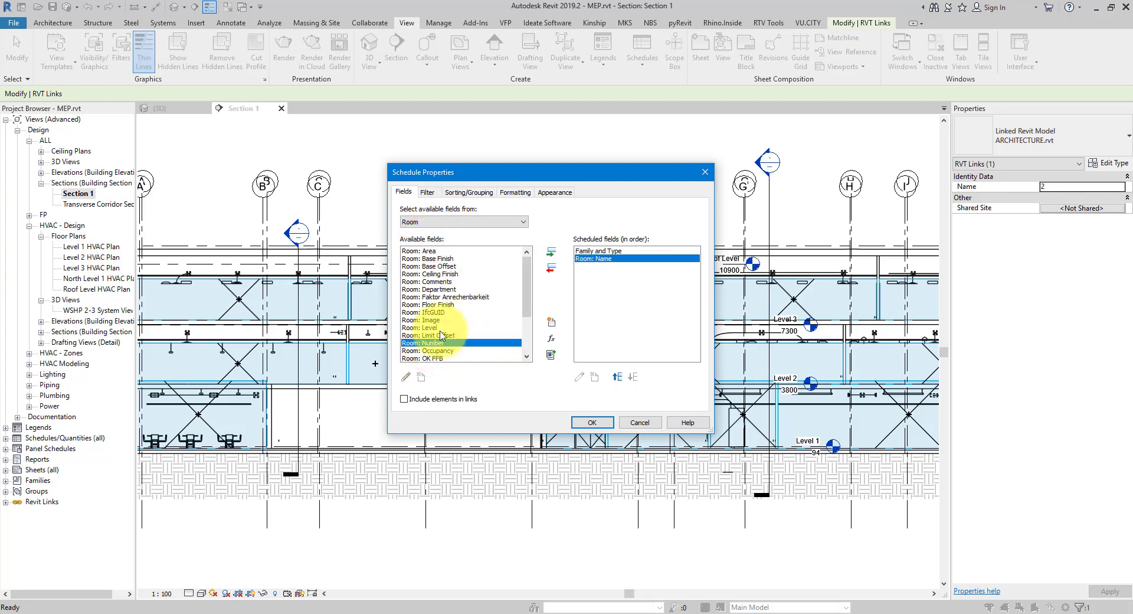
pyautogui.doubleClick(440, 345)
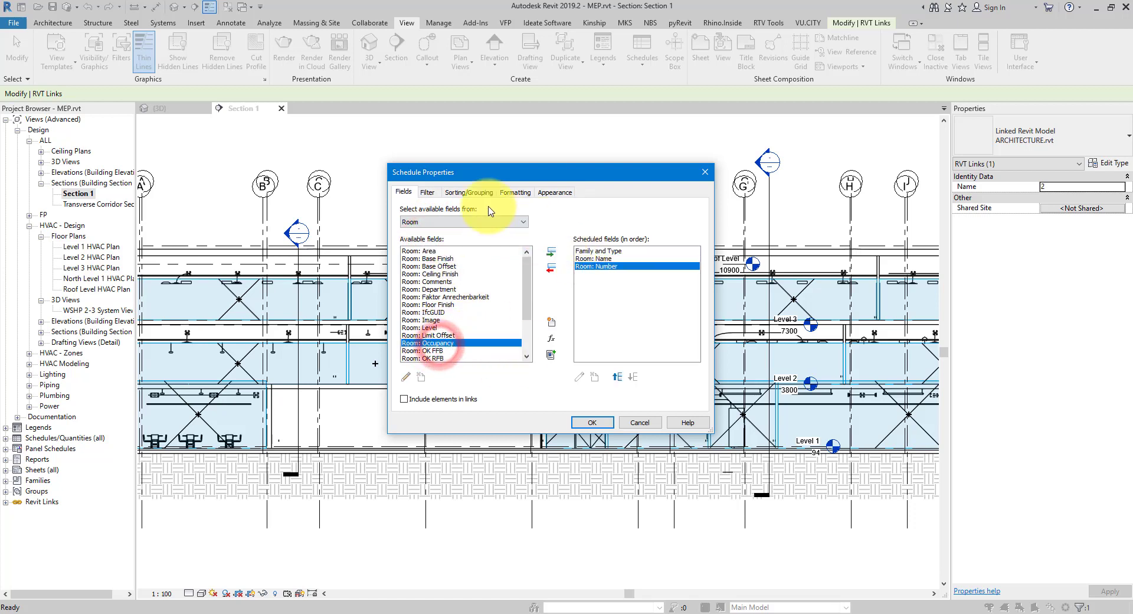
# - Sort the schedule by Family and Type and create it
pyautogui.click(466, 192)
pyautogui.click(520, 211)
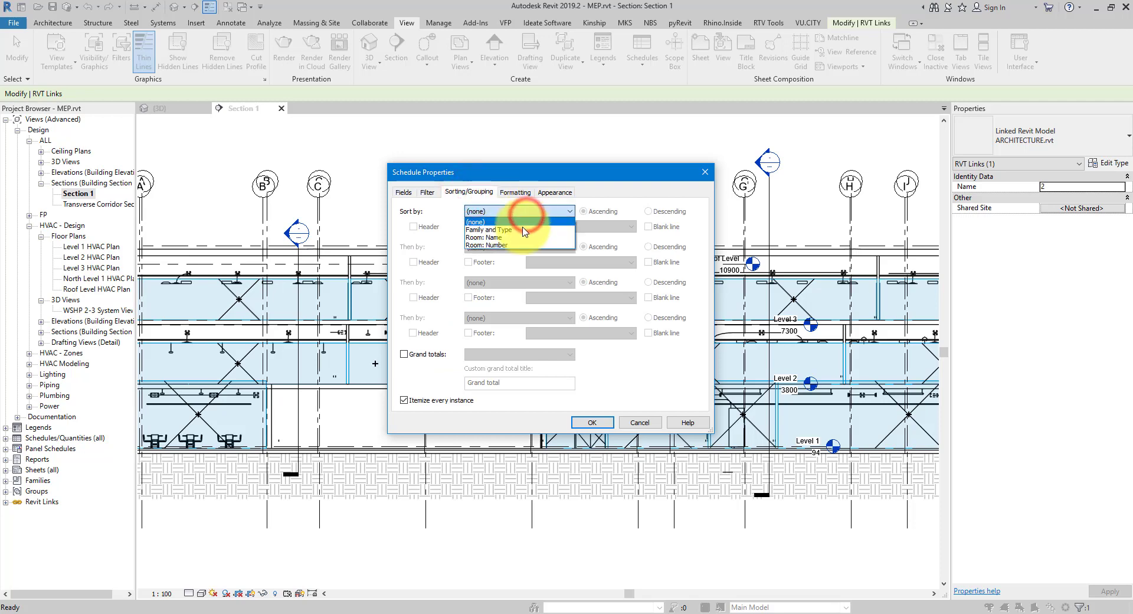
pyautogui.click(520, 229)
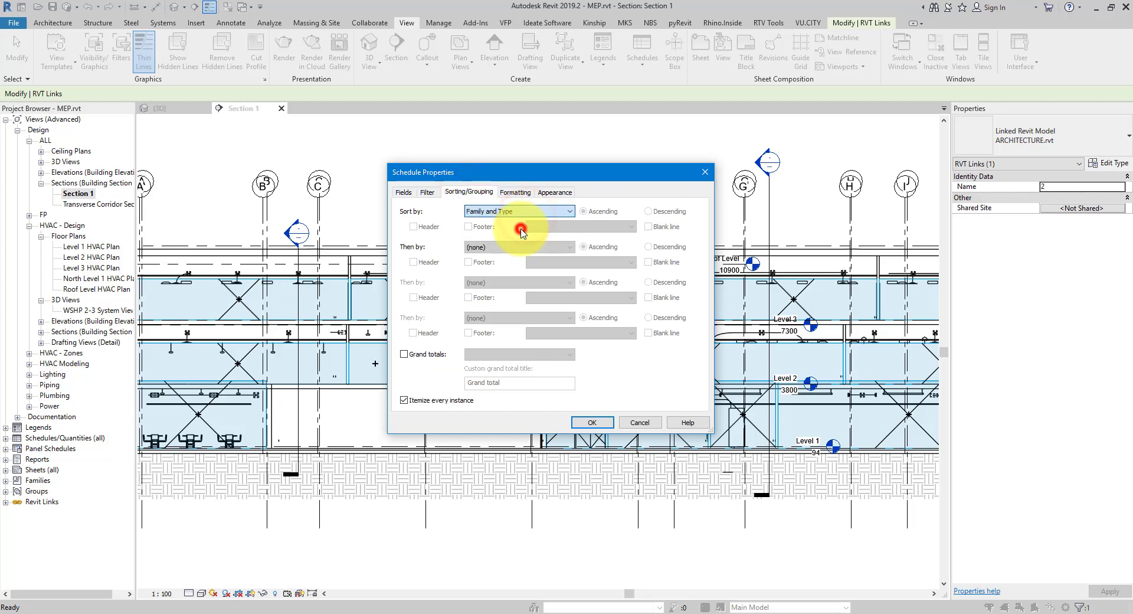
pyautogui.click(592, 423)
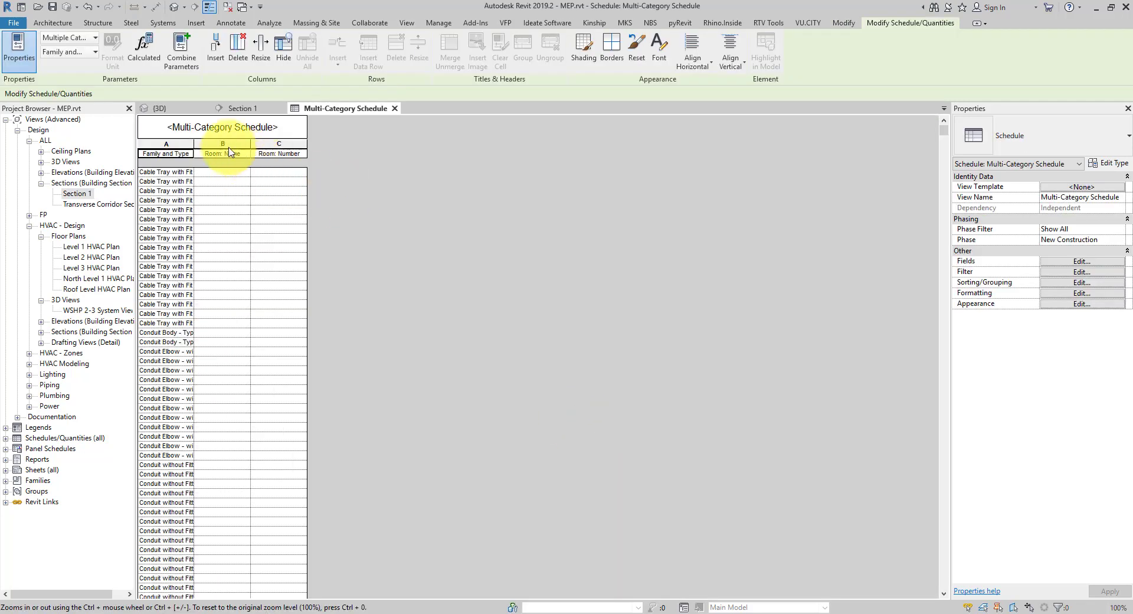
# - Widen the schedule's Family and Type column to examine the room values, and return to the Section 1 view
pyautogui.moveTo(194, 144); pyautogui.dragTo(353, 144)
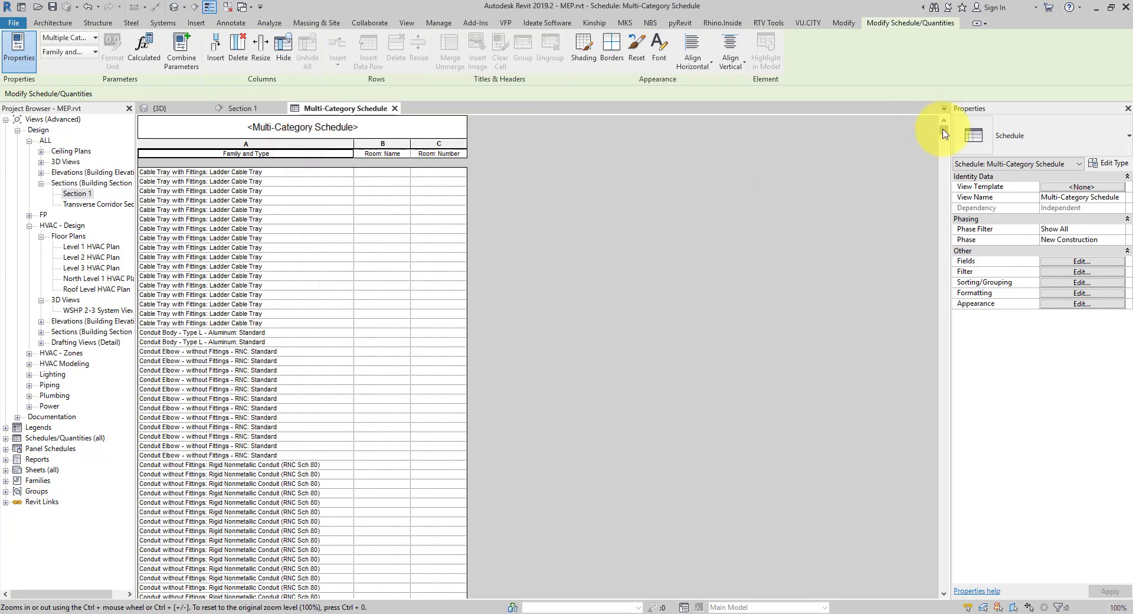
pyautogui.moveTo(945, 131); pyautogui.dragTo(919, 117)
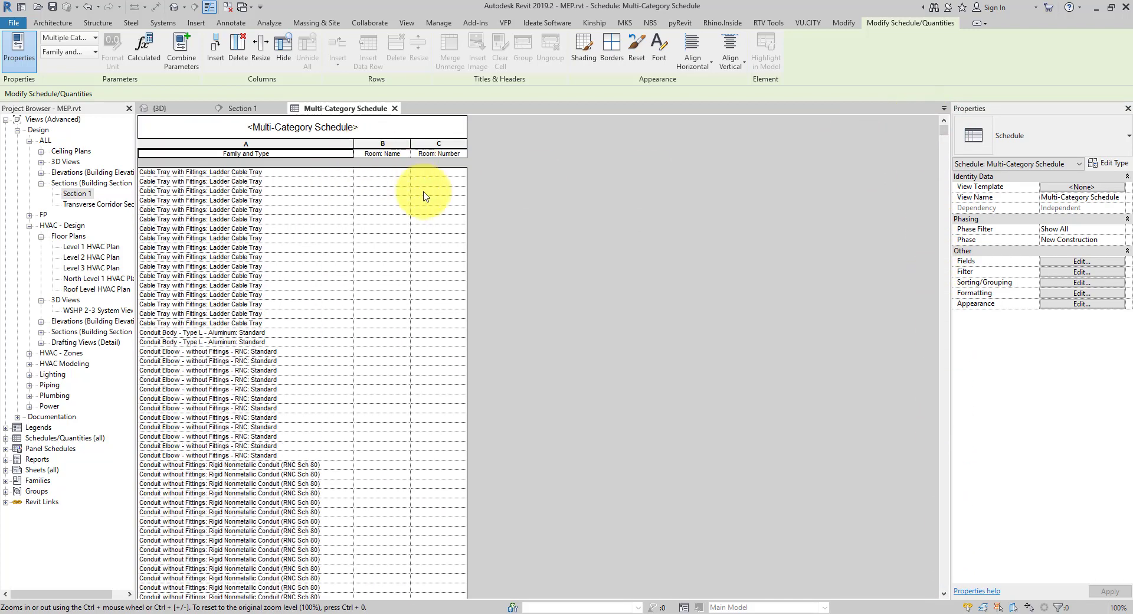
pyautogui.doubleClick(85, 195)
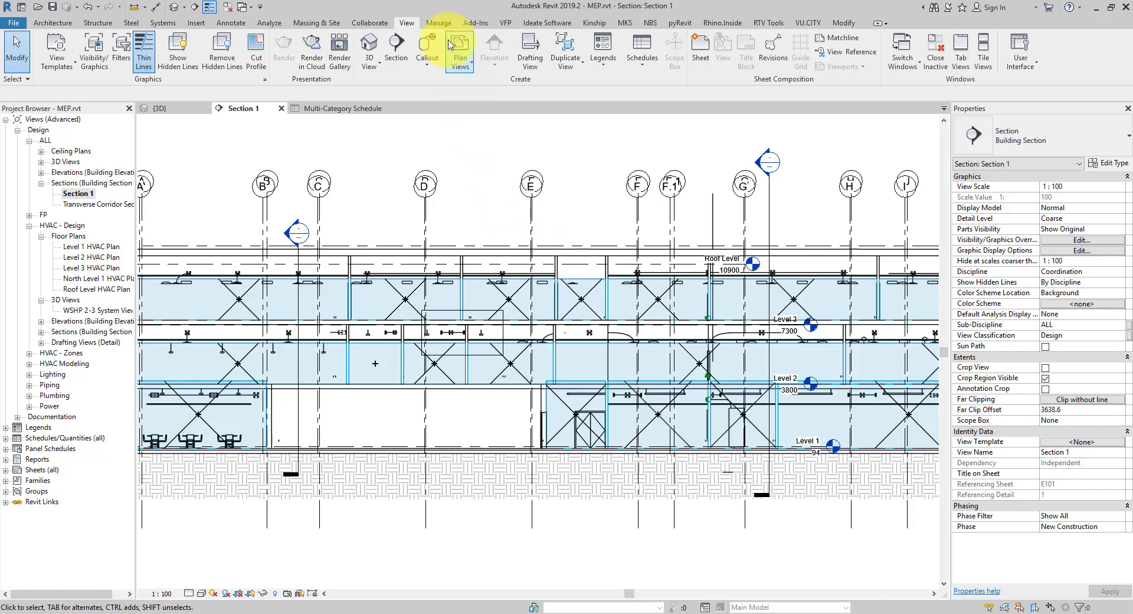
# - Create a parameter group named RoomsData in the shared parameter file SharedParameters.txt
pyautogui.click(441, 23)
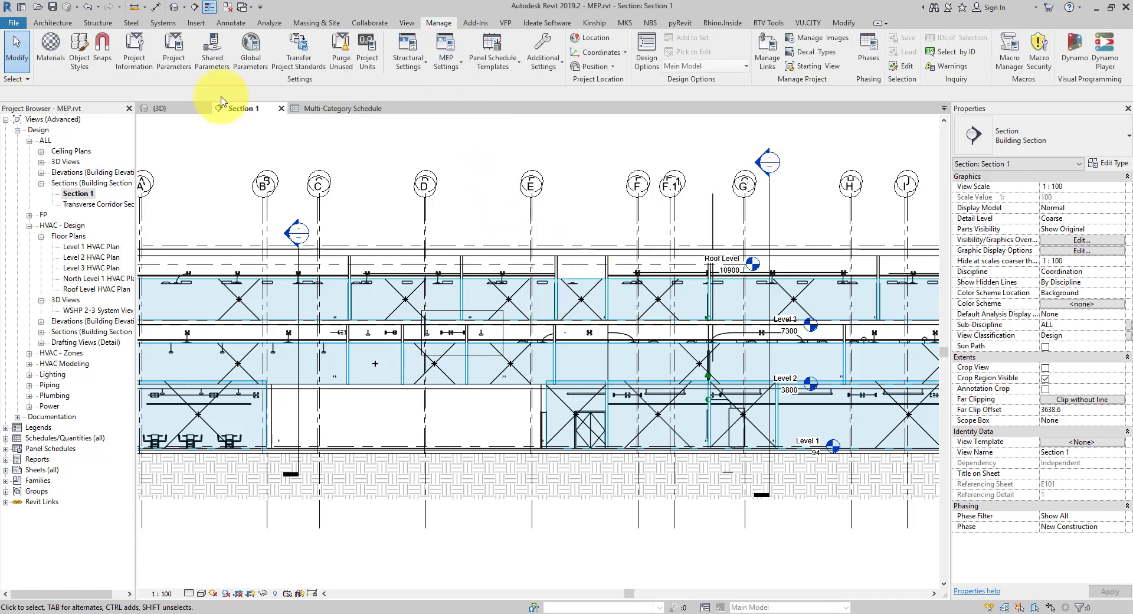
pyautogui.click(212, 52)
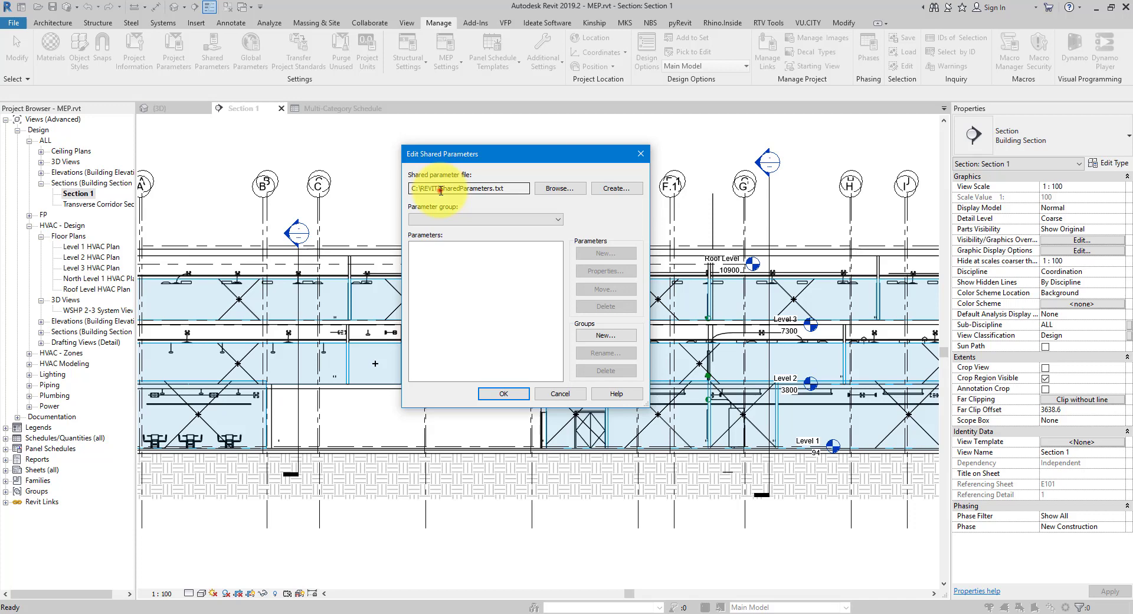
pyautogui.moveTo(440, 190); pyautogui.dragTo(506, 189)
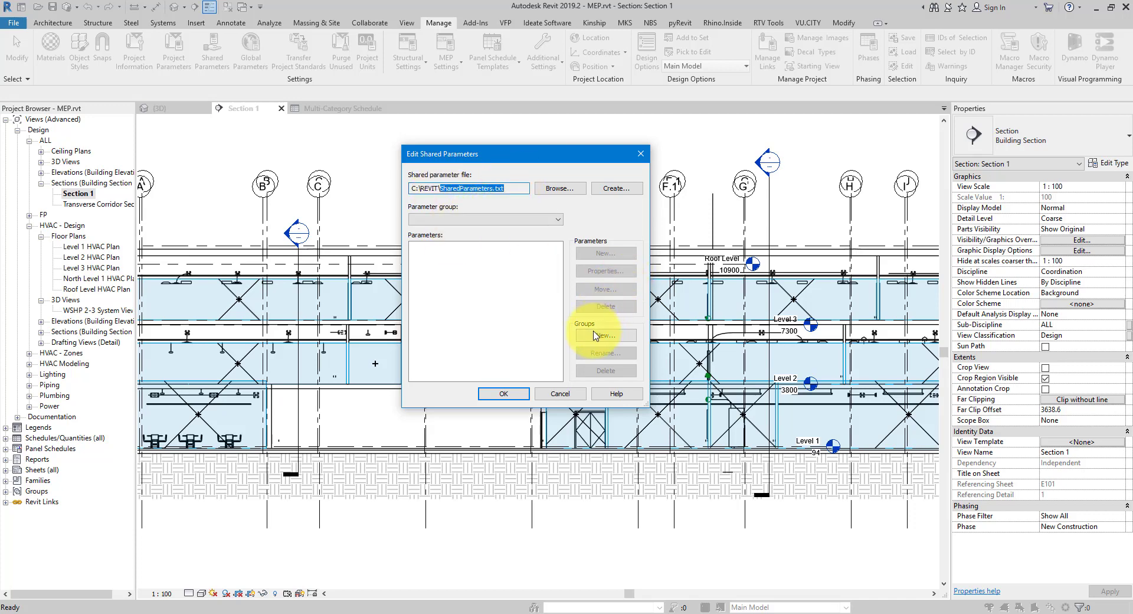
pyautogui.click(594, 336)
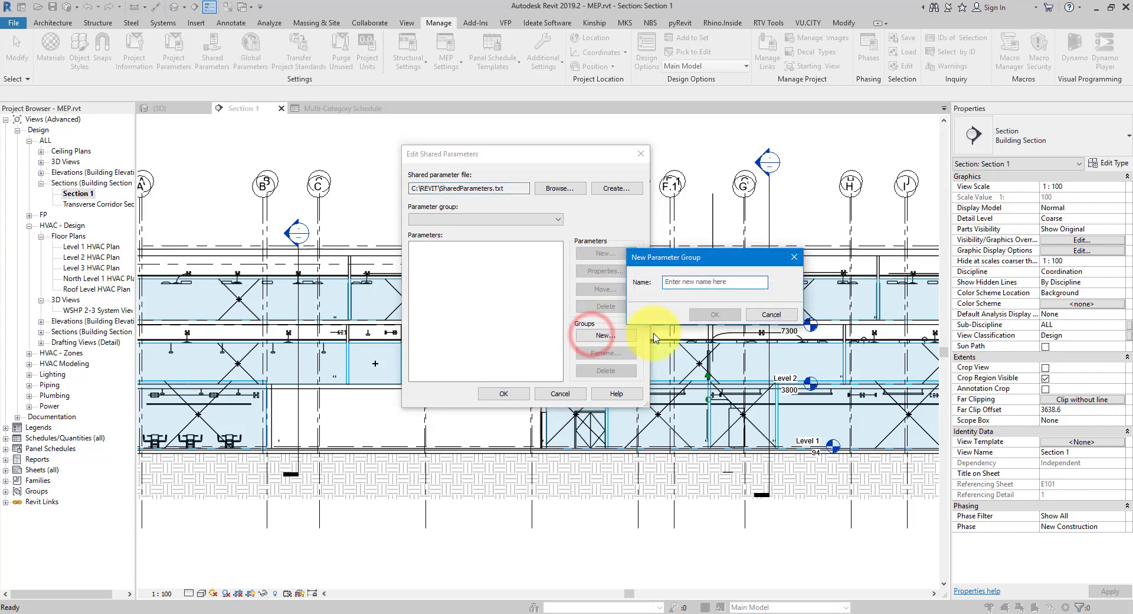
pyautogui.write('Rooms')
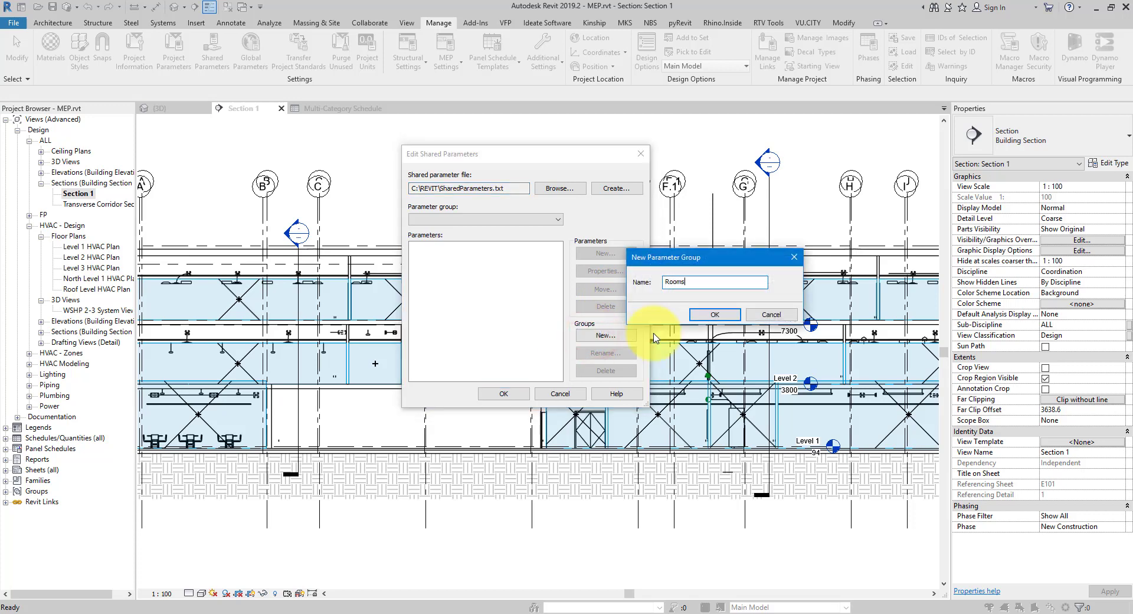
pyautogui.write('Data')
pyautogui.press('Return')
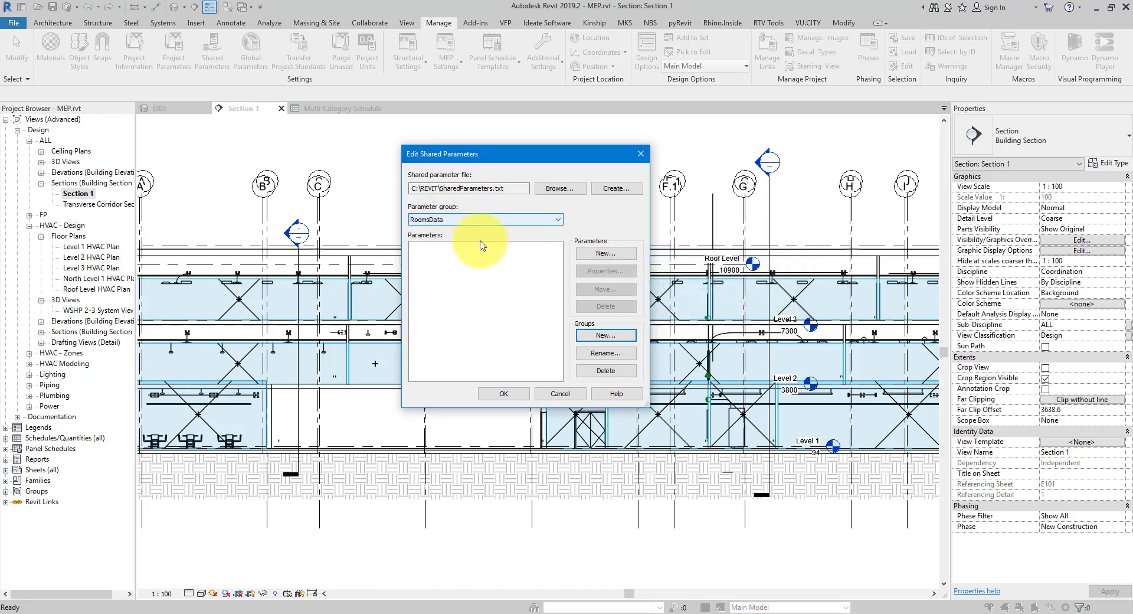
# - Add a shared parameter named RoomName of type Text to the RoomsData group
pyautogui.click(606, 253)
pyautogui.write('RoomName')
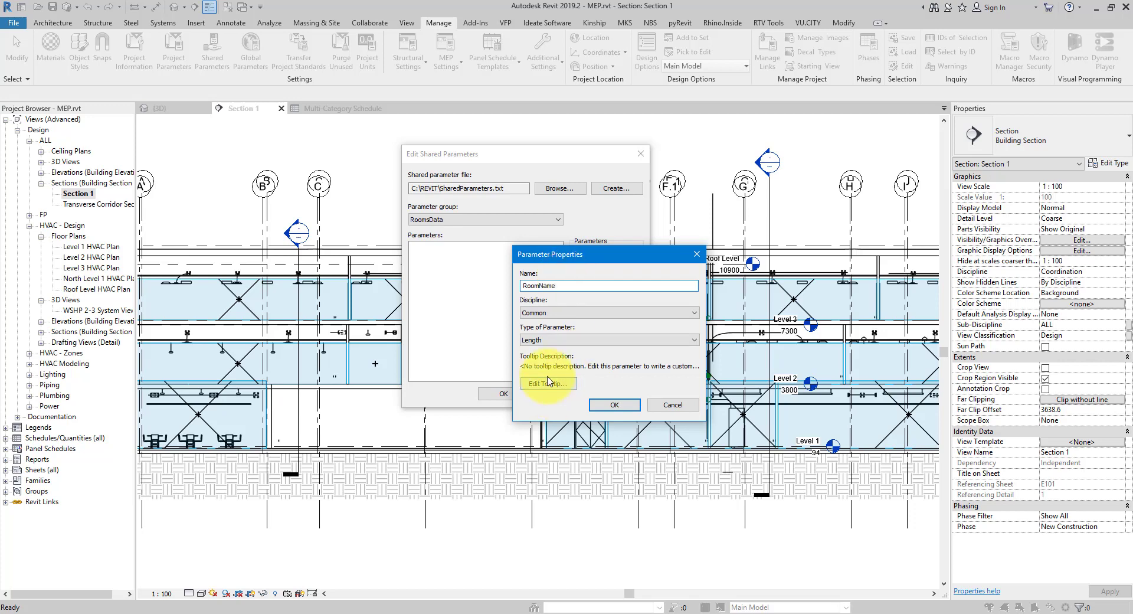
pyautogui.click(549, 340)
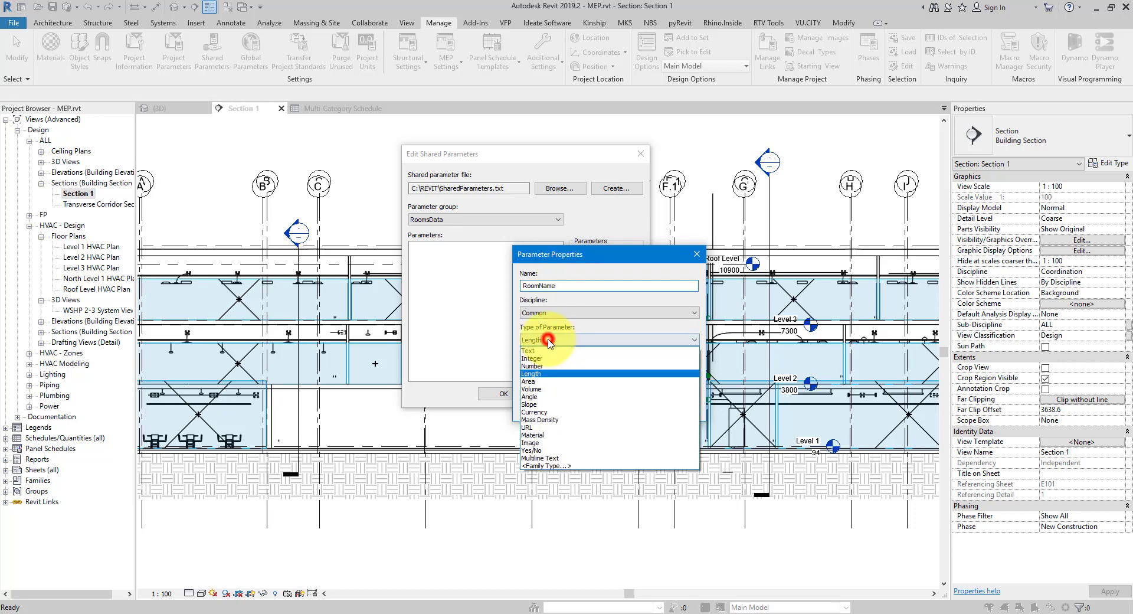
pyautogui.press('t')
pyautogui.click(549, 350)
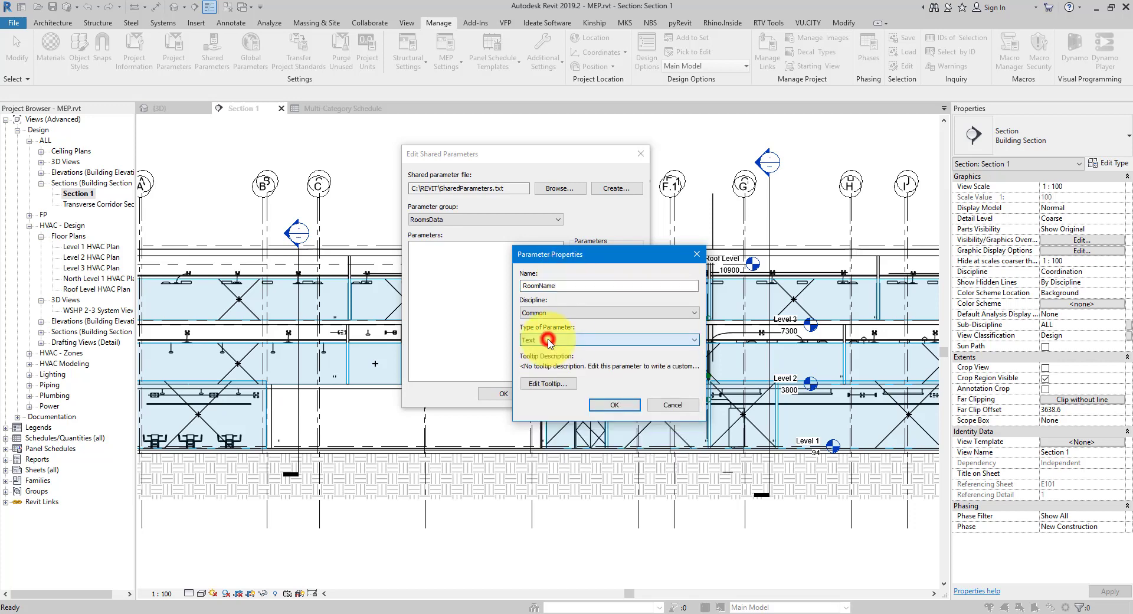
pyautogui.click(630, 408)
# - Add a shared parameter named RoomNumber of type Text to the RoomsData group and save the shared parameters
pyautogui.click(597, 252)
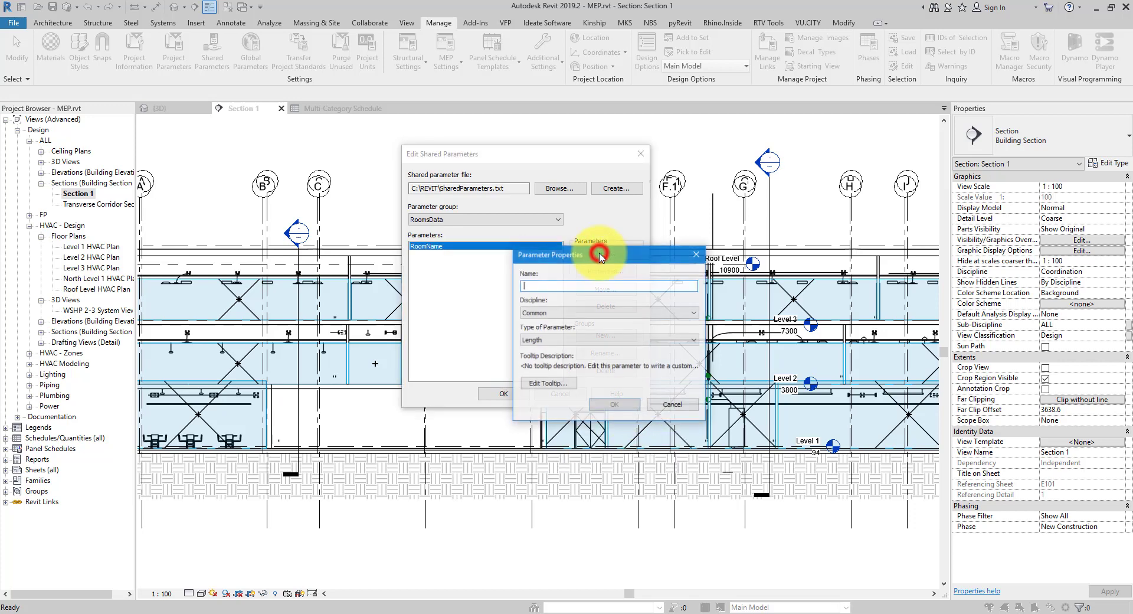
pyautogui.write('RoomNumber')
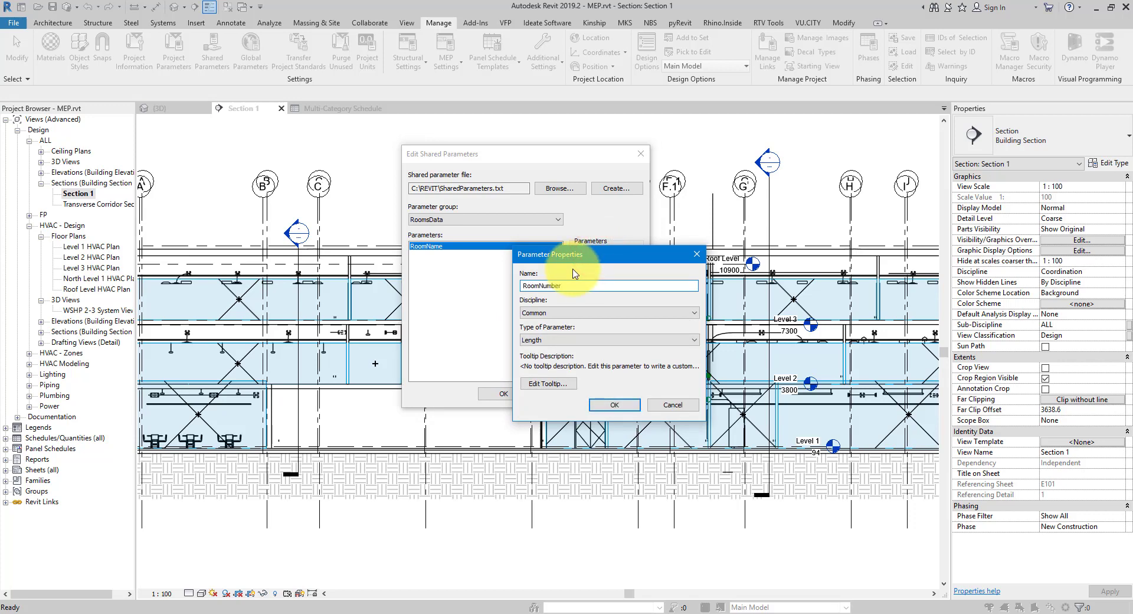
pyautogui.click(549, 340)
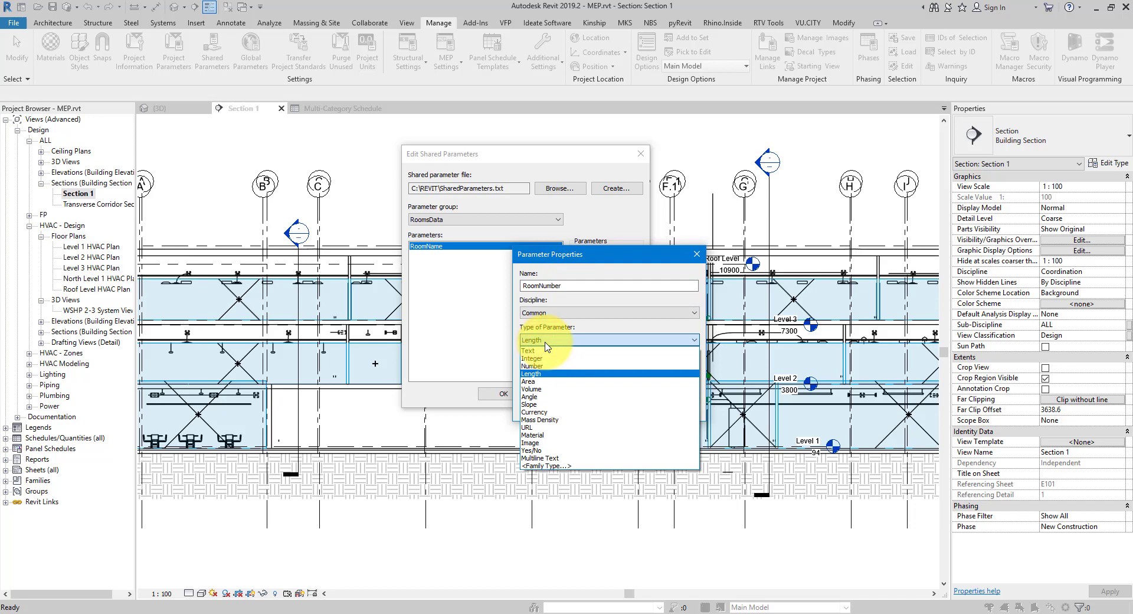
pyautogui.press('Up')
pyautogui.press('Up')
pyautogui.press('Up')
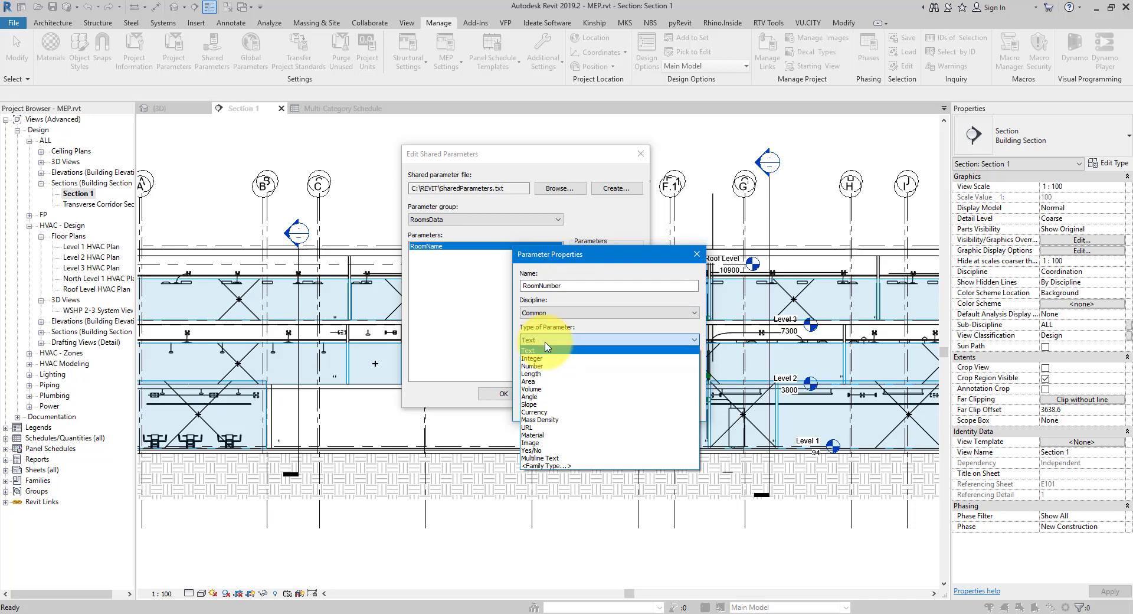
pyautogui.click(546, 345)
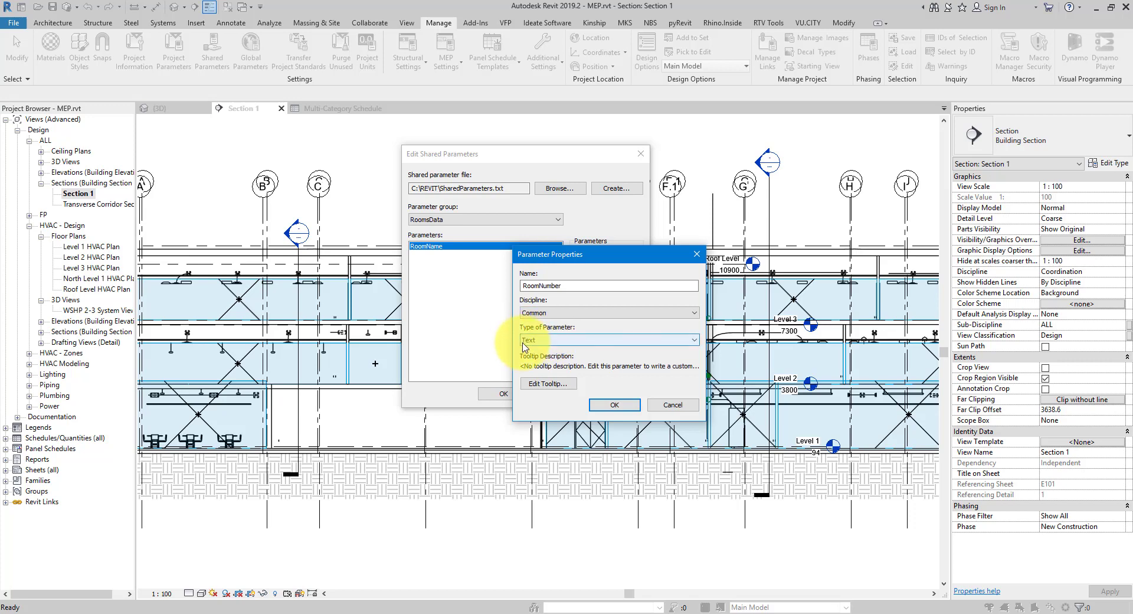
pyautogui.click(614, 406)
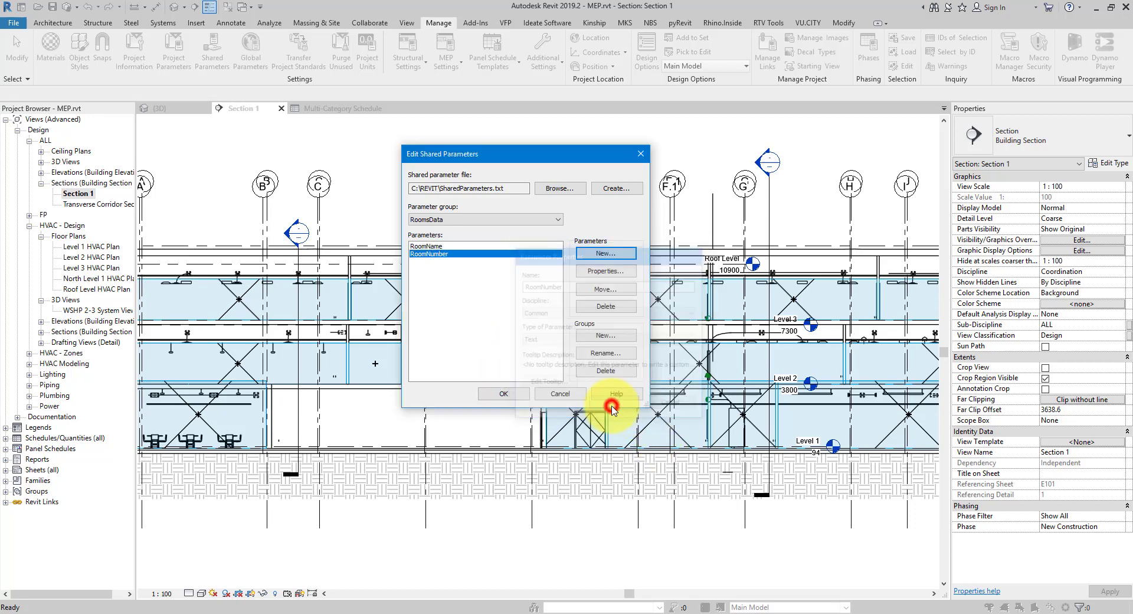
pyautogui.click(455, 252)
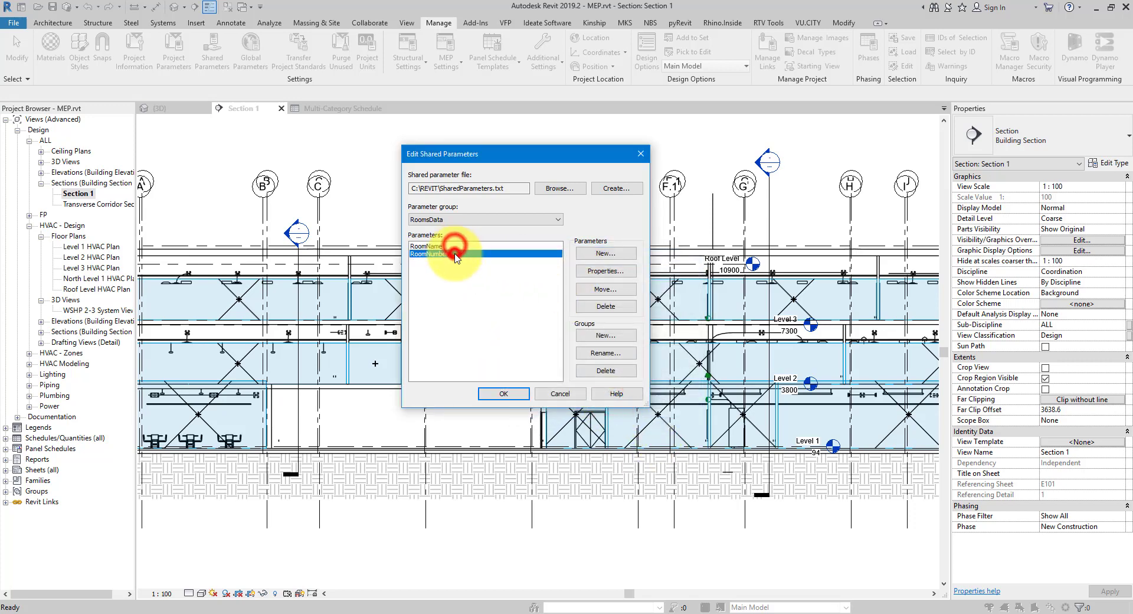
pyautogui.click(503, 393)
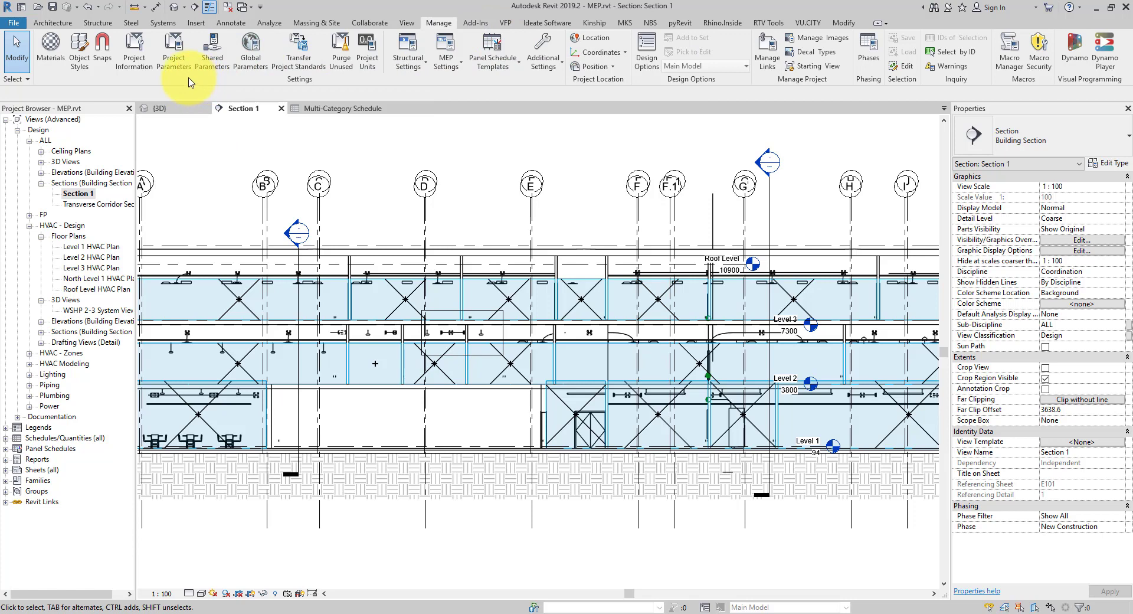
# - Add the shared parameter RoomName from the RoomsData group as an instance project parameter for all categories
pyautogui.click(172, 62)
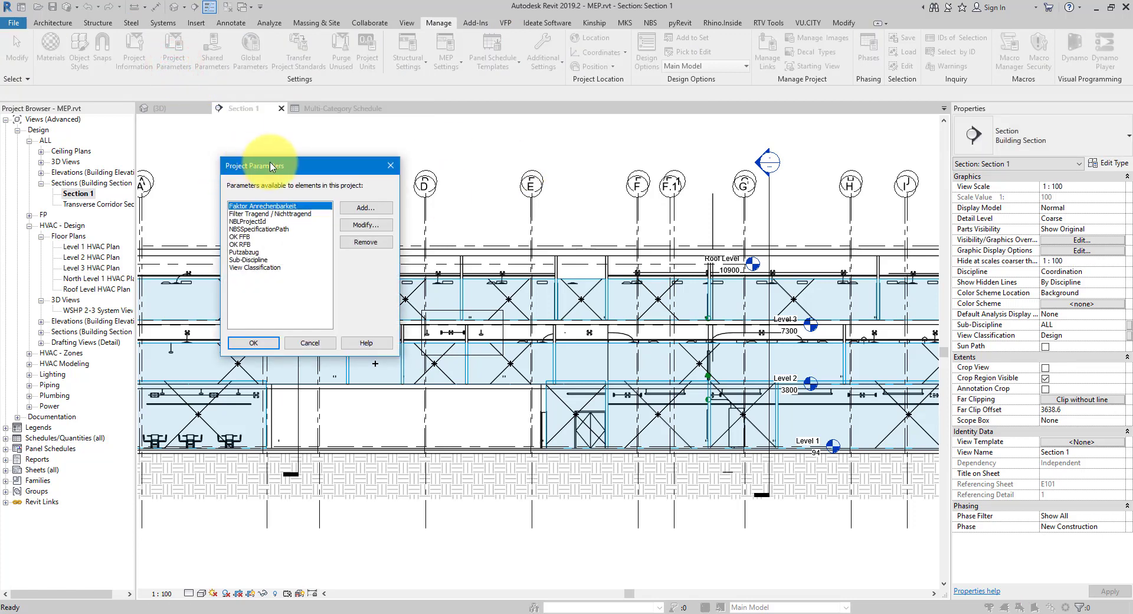
pyautogui.moveTo(277, 163); pyautogui.dragTo(544, 167)
pyautogui.click(656, 206)
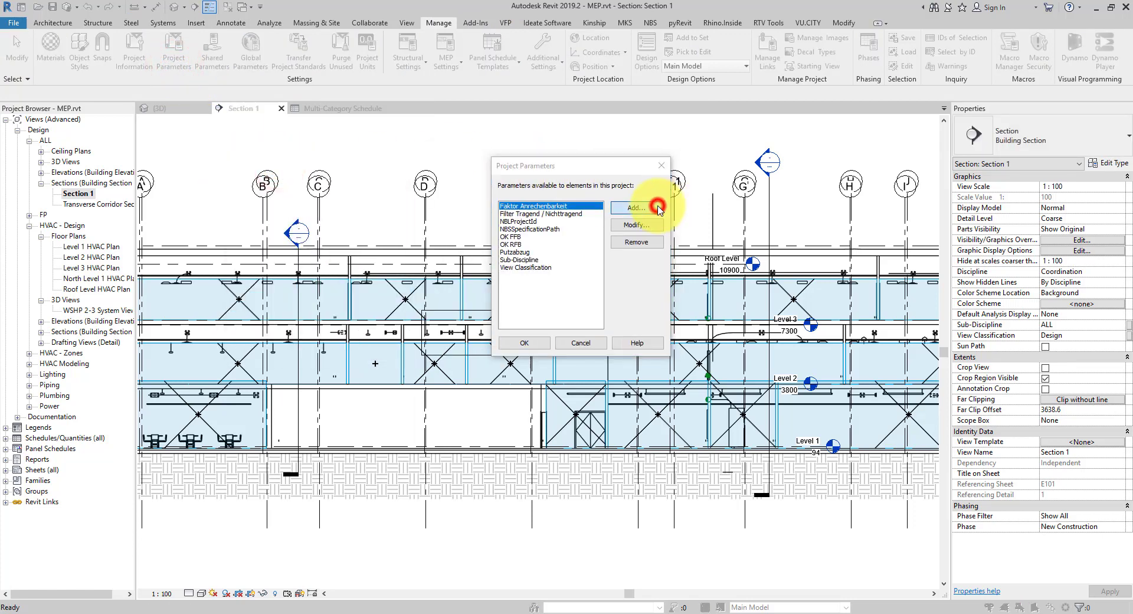
pyautogui.click(462, 212)
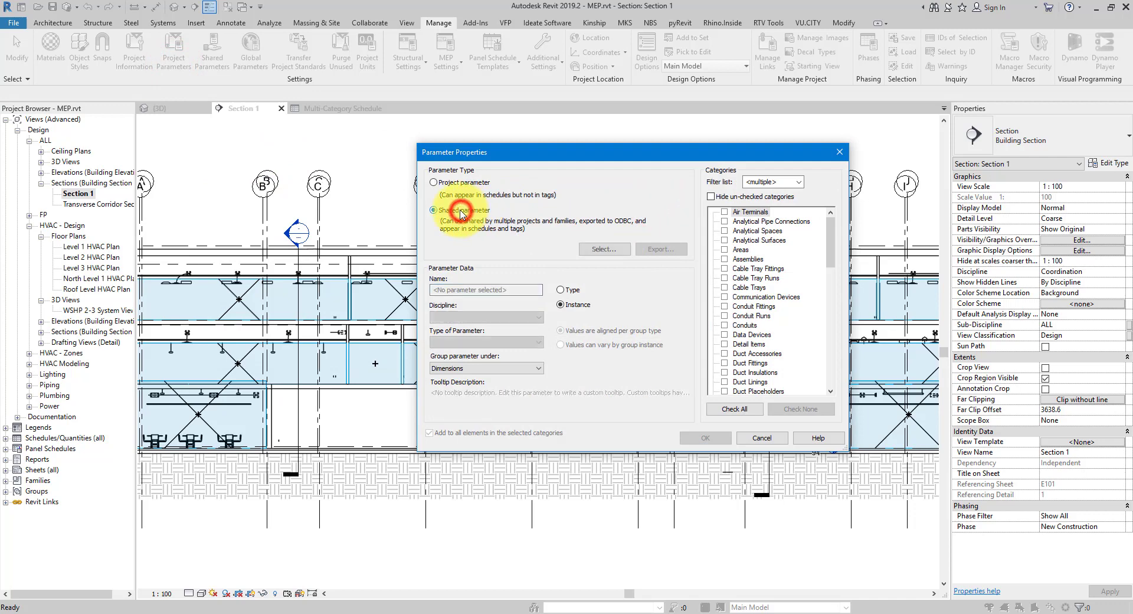
pyautogui.click(603, 249)
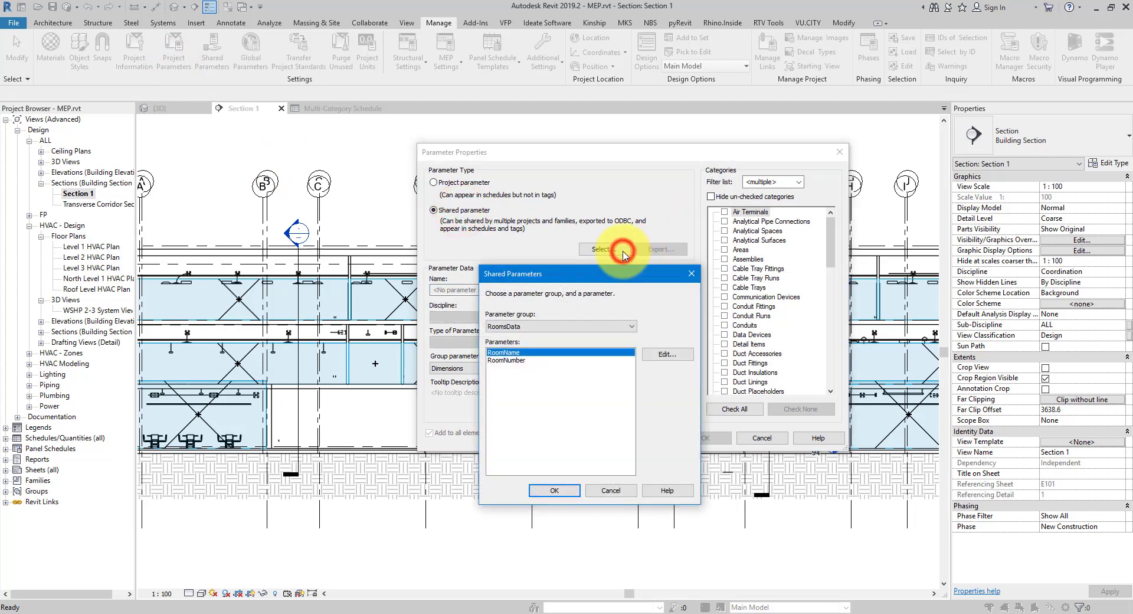
pyautogui.click(561, 326)
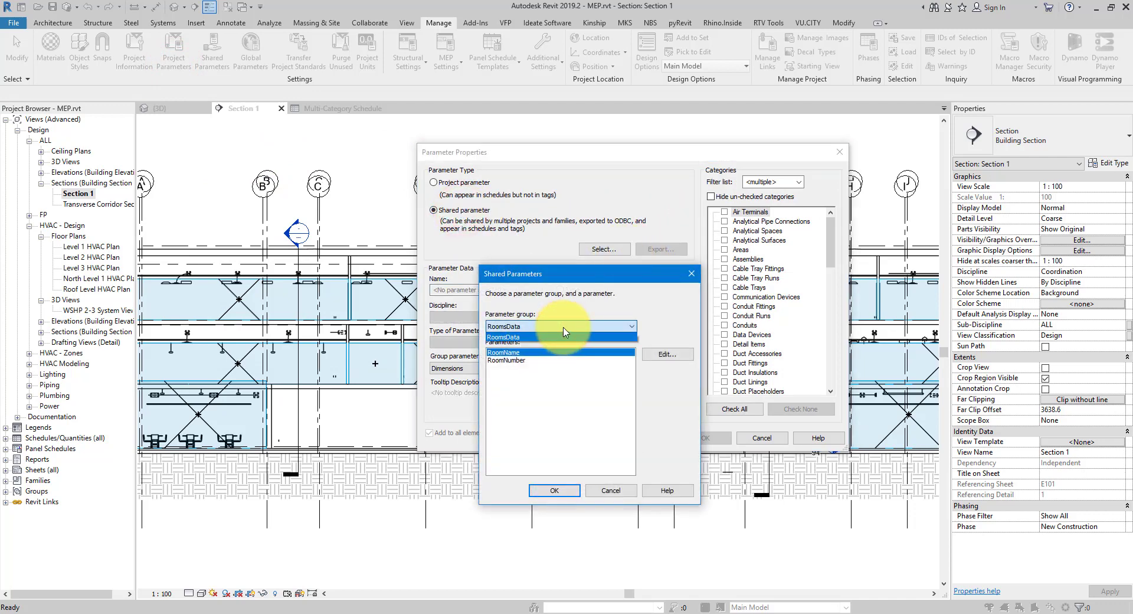
pyautogui.click(563, 331)
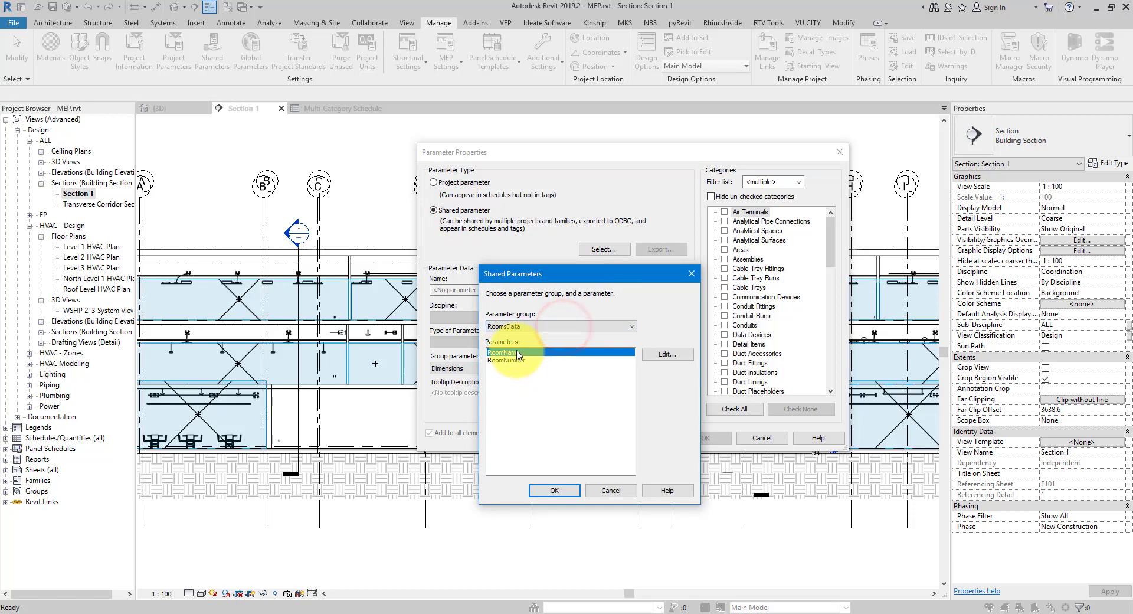
pyautogui.click(534, 490)
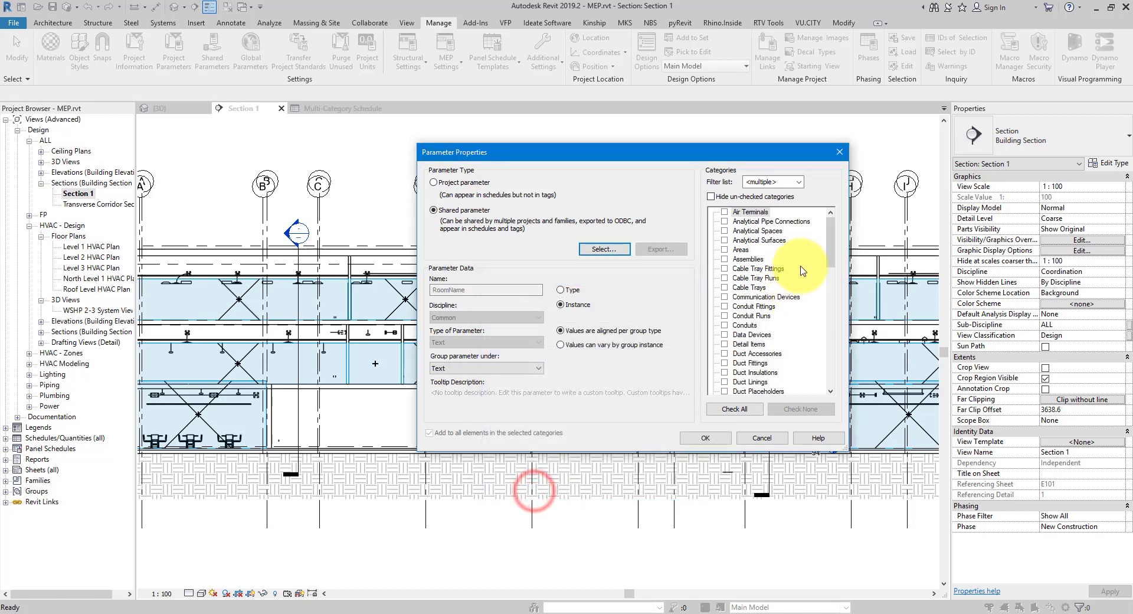
pyautogui.click(736, 411)
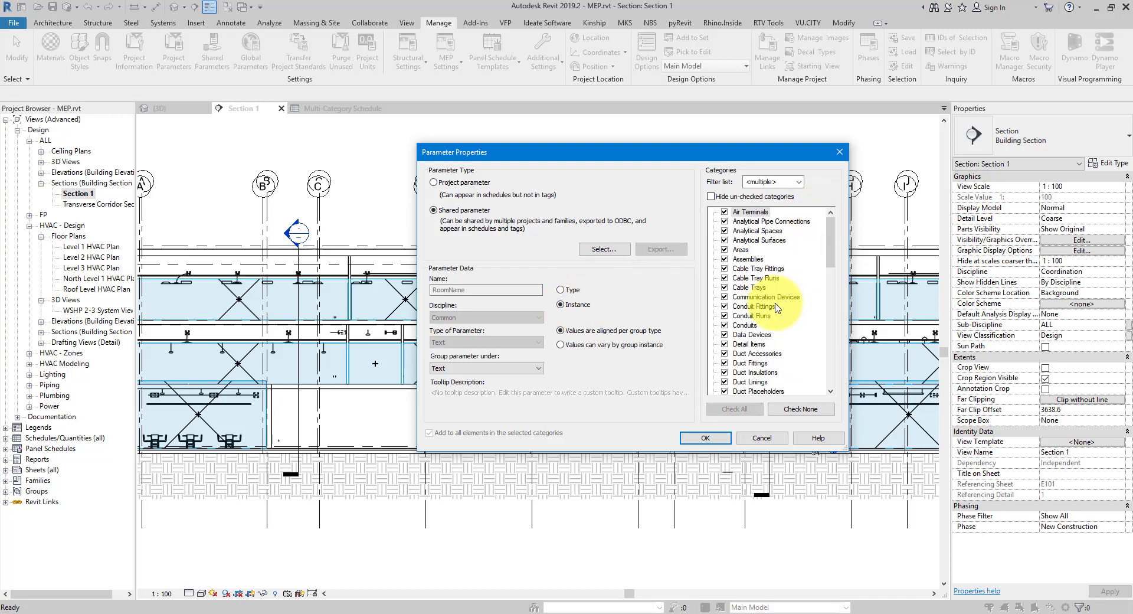
pyautogui.click(699, 438)
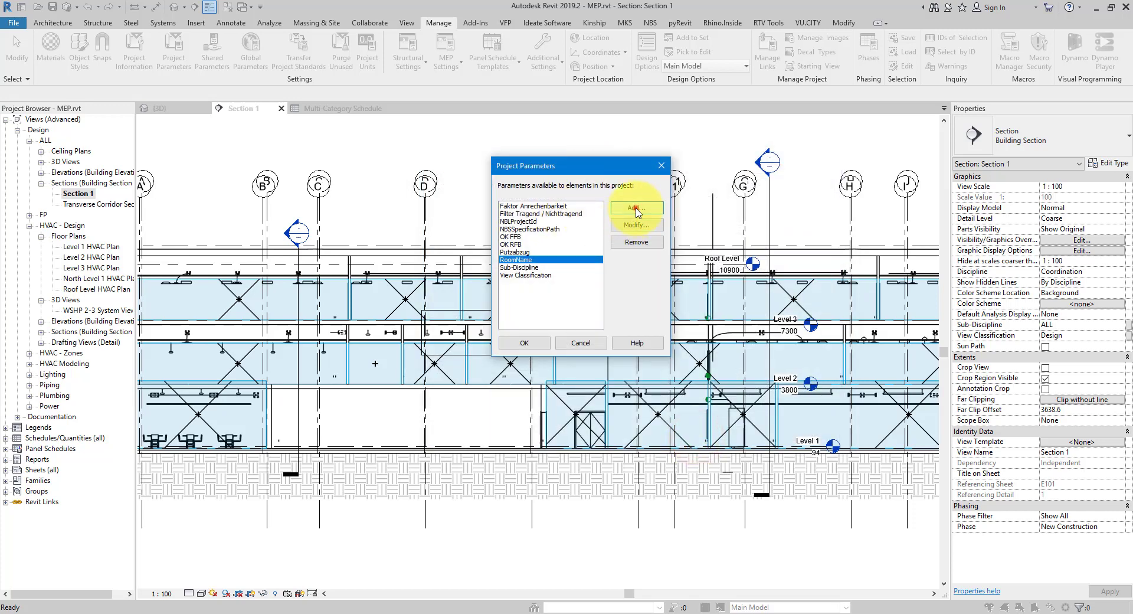
# - Add the shared parameter RoomNumber as an instance project parameter for all categories and apply the project parameters
pyautogui.click(636, 209)
pyautogui.click(463, 210)
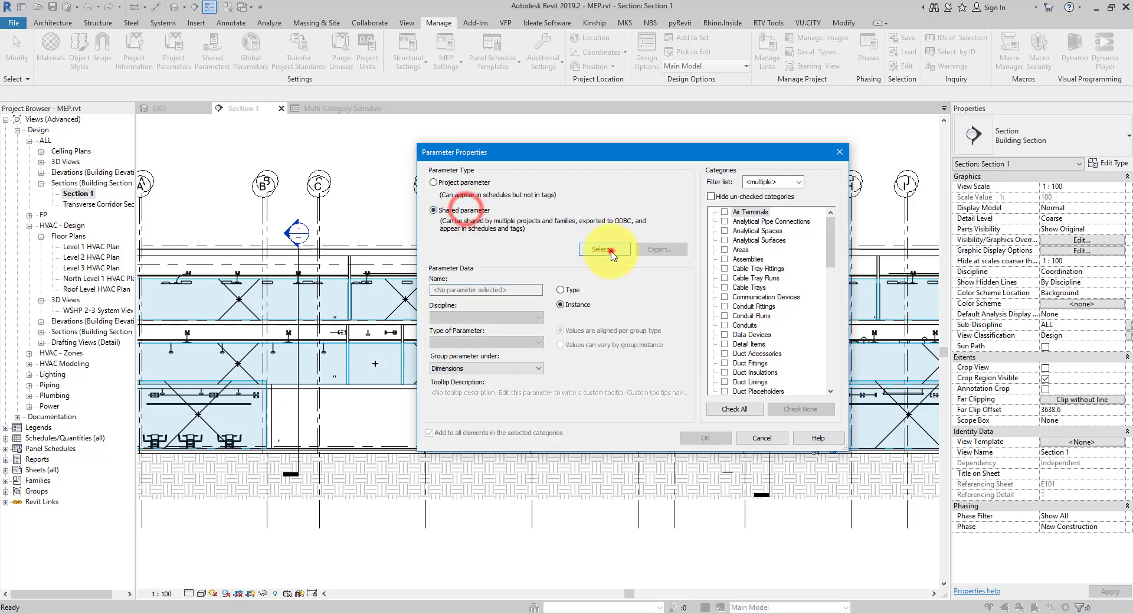
pyautogui.click(608, 249)
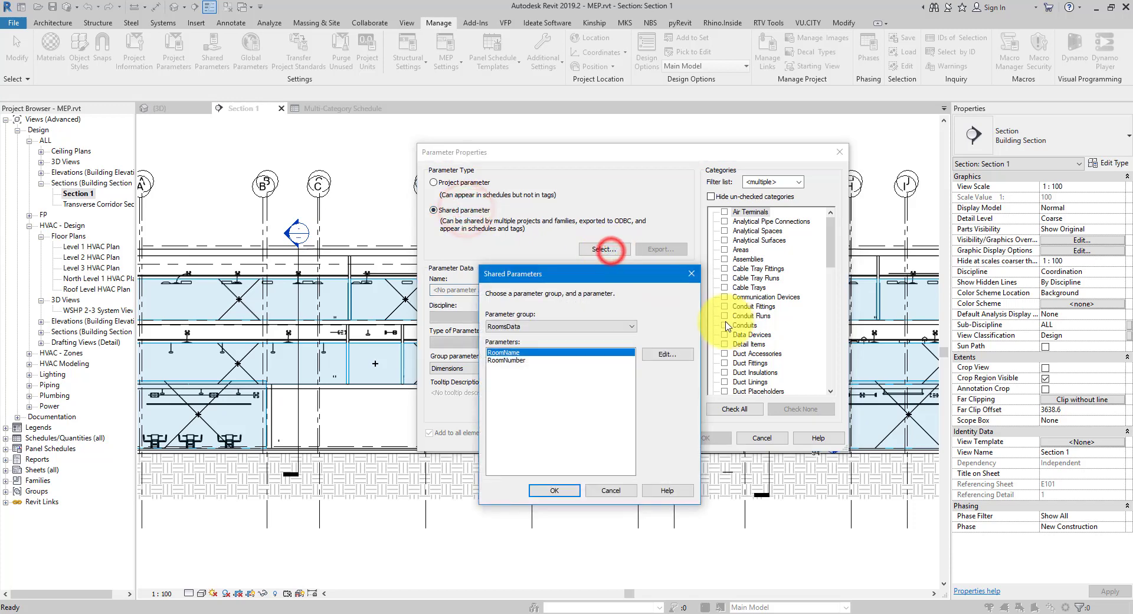
pyautogui.click(508, 360)
pyautogui.click(558, 490)
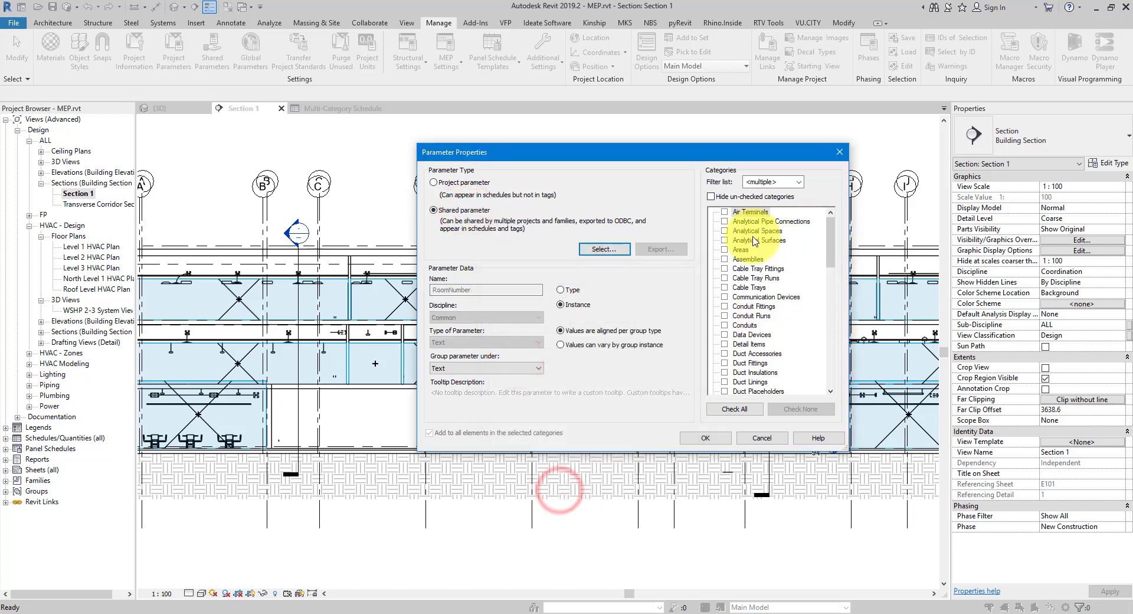
pyautogui.click(742, 413)
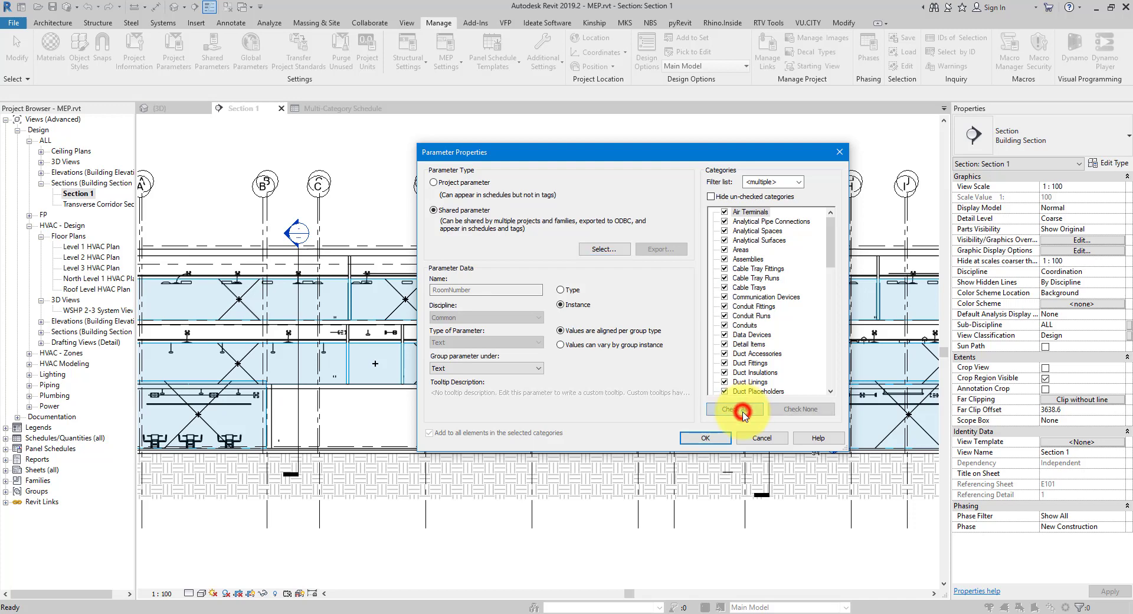
pyautogui.moveTo(833, 242)
pyautogui.mouseDown()
pyautogui.moveTo(831, 329)
pyautogui.moveTo(832, 224)
pyautogui.mouseUp()
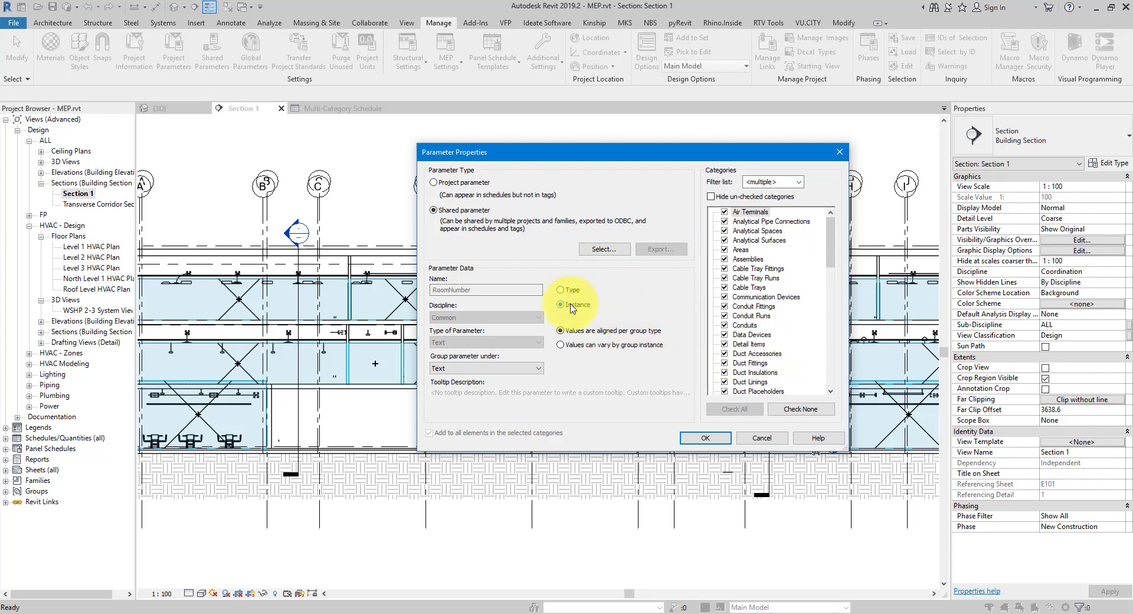
pyautogui.click(704, 438)
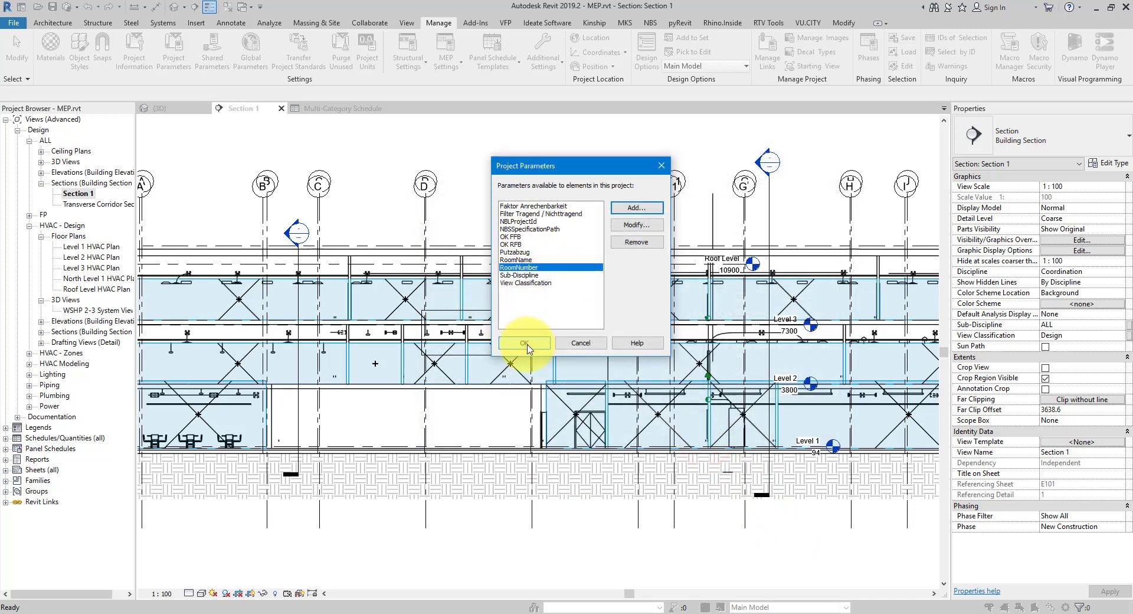
pyautogui.click(524, 343)
# - Select a return diffuser just below Level 3 in the section and examine its RoomName and RoomNumber parameters
pyautogui.scroll(5, 655, 248)
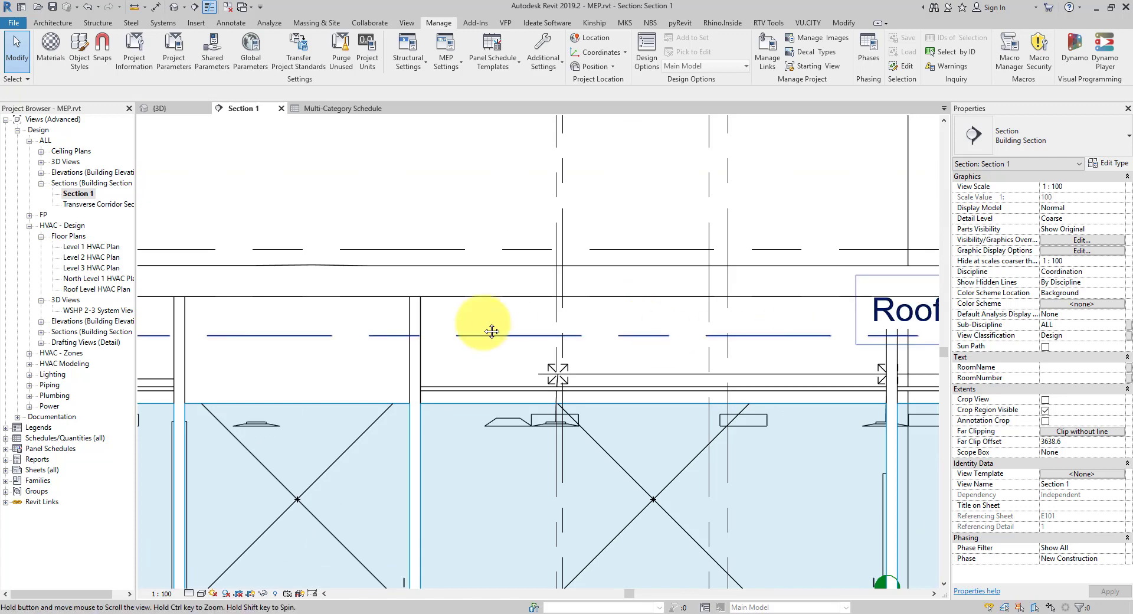
pyautogui.scroll(-4, 481, 325)
pyautogui.scroll(5, 726, 385)
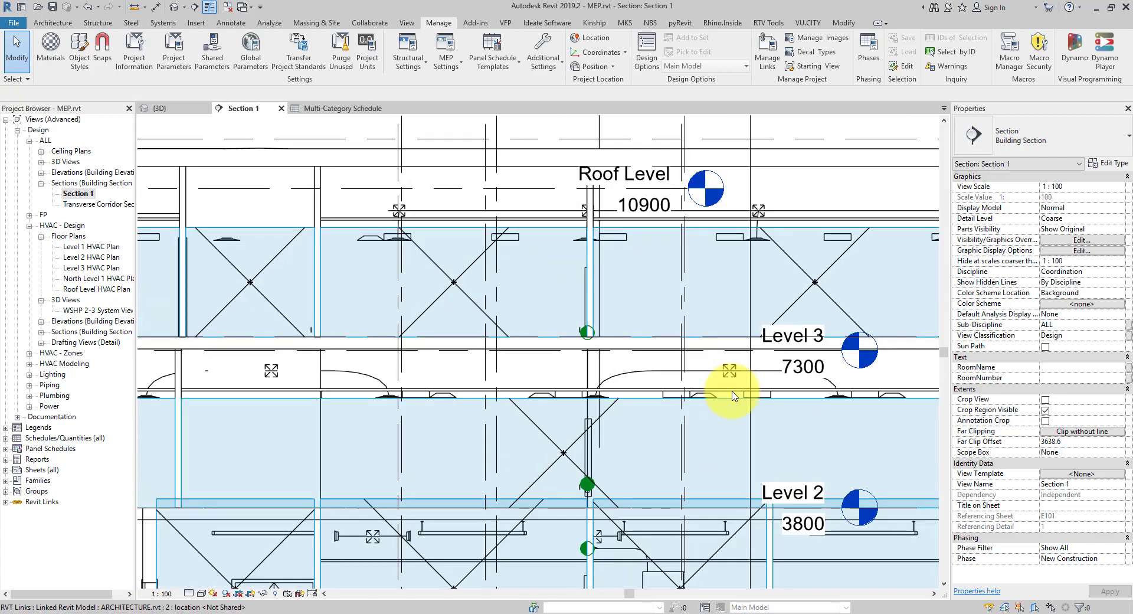
pyautogui.click(683, 402)
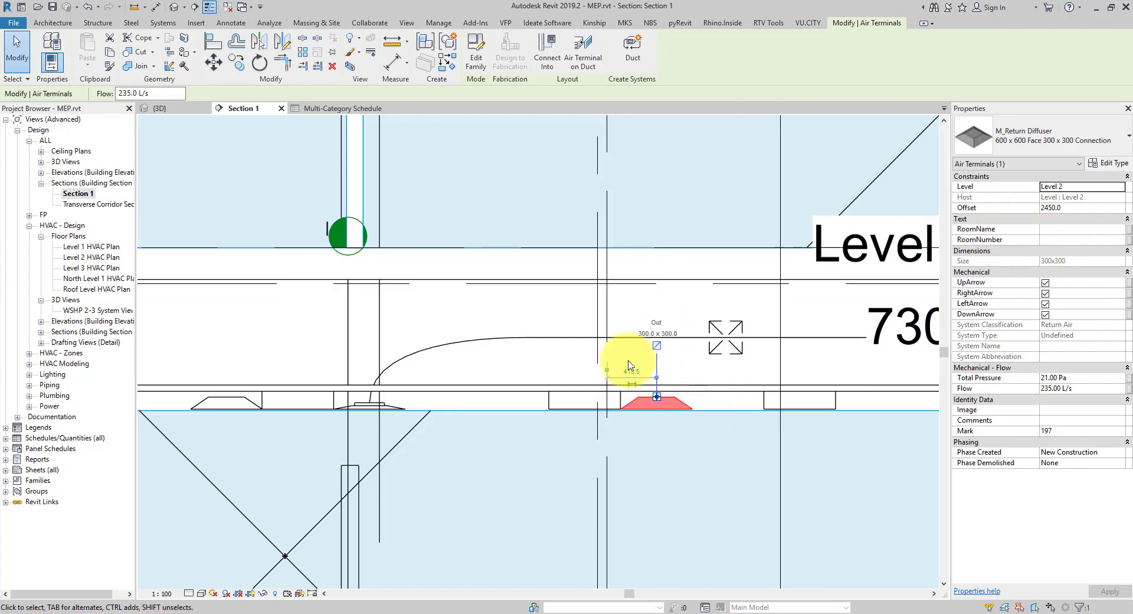
pyautogui.scroll(-3, 628, 363)
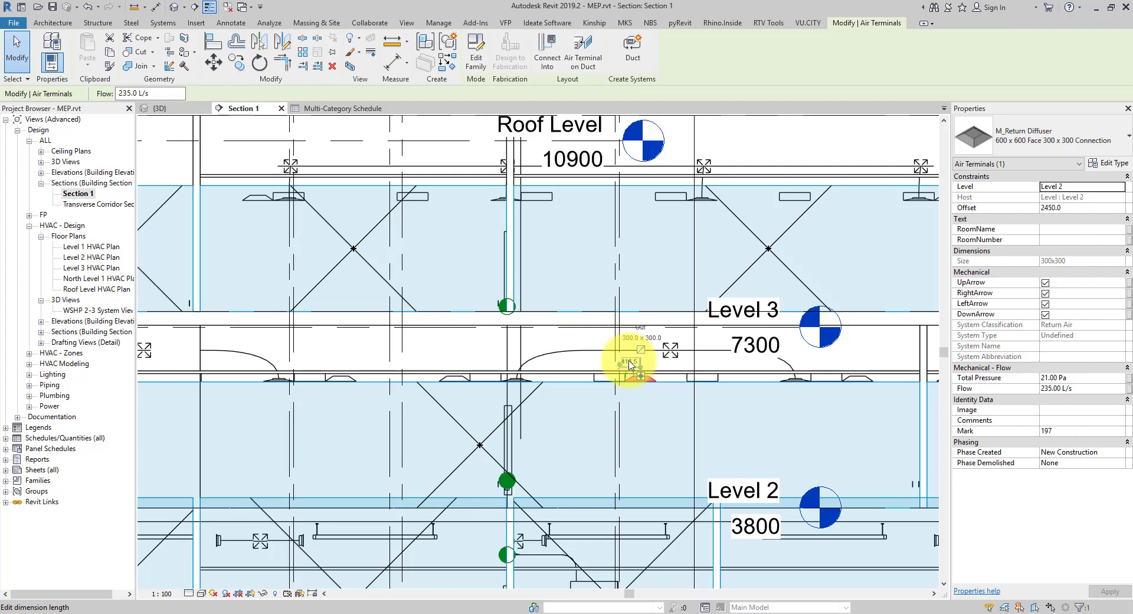
# - Start RV RoomLink and set only the linked ARCHITECTURE.rvt as the file containing room data
pyautogui.click(483, 22)
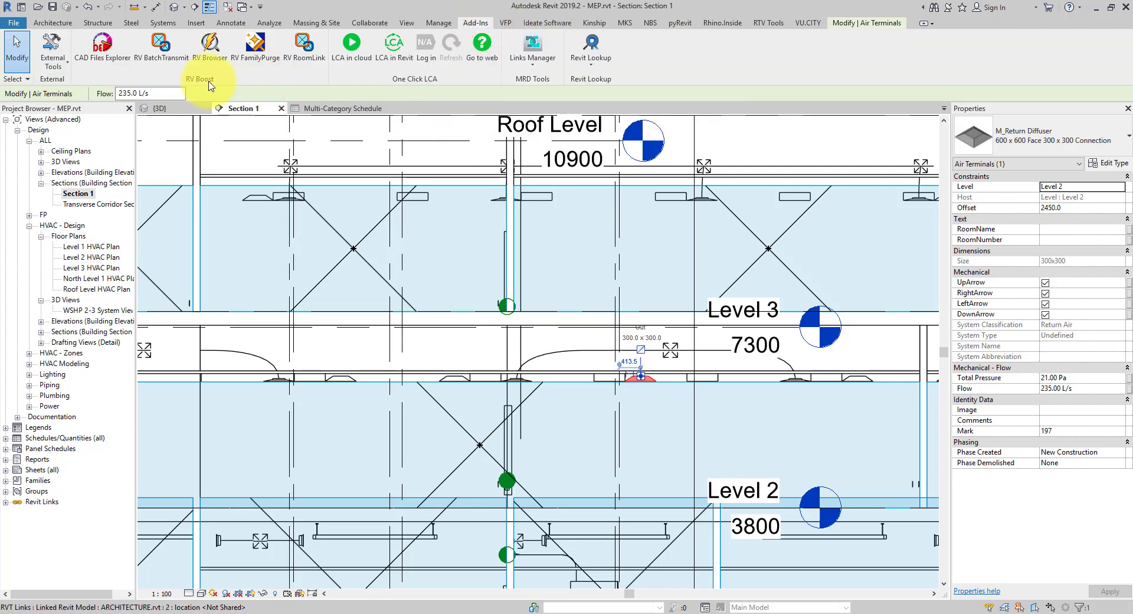
pyautogui.click(304, 64)
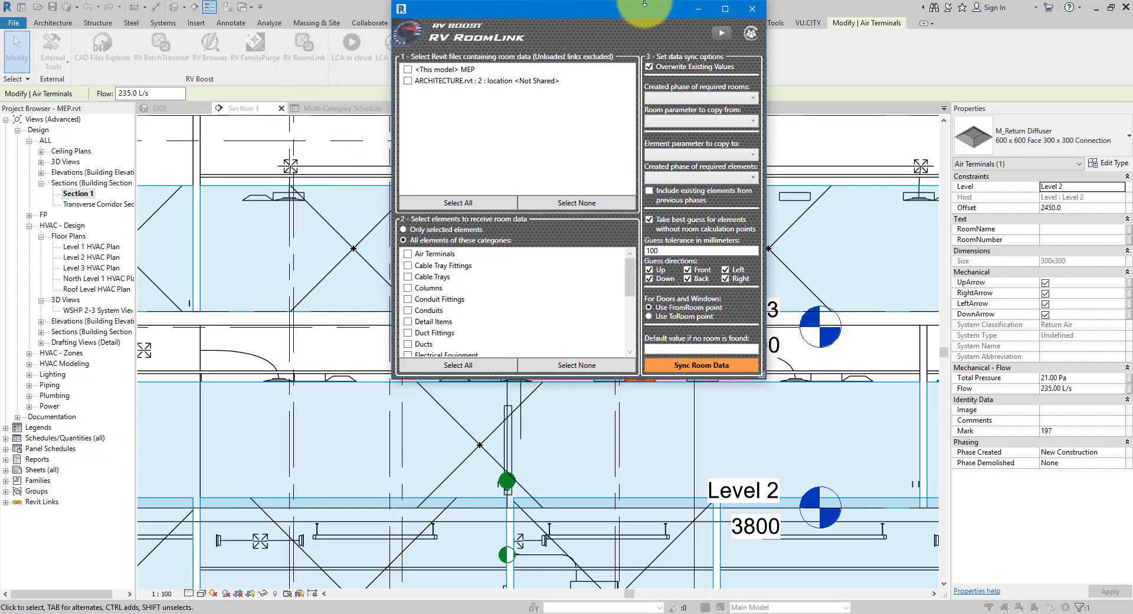
pyautogui.moveTo(634, 11); pyautogui.dragTo(592, 125)
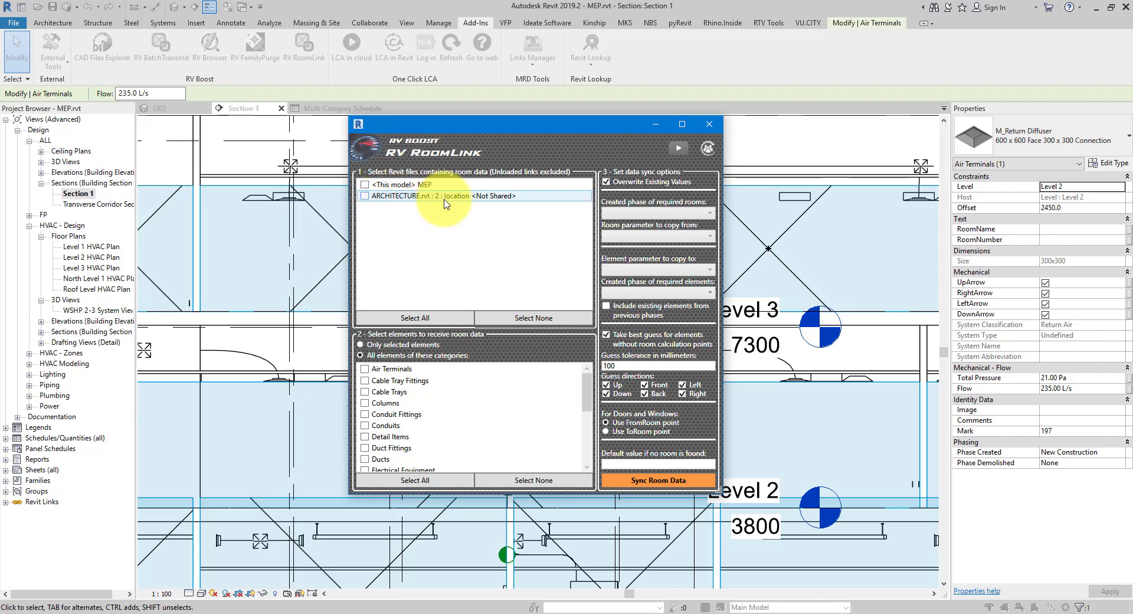
pyautogui.click(366, 198)
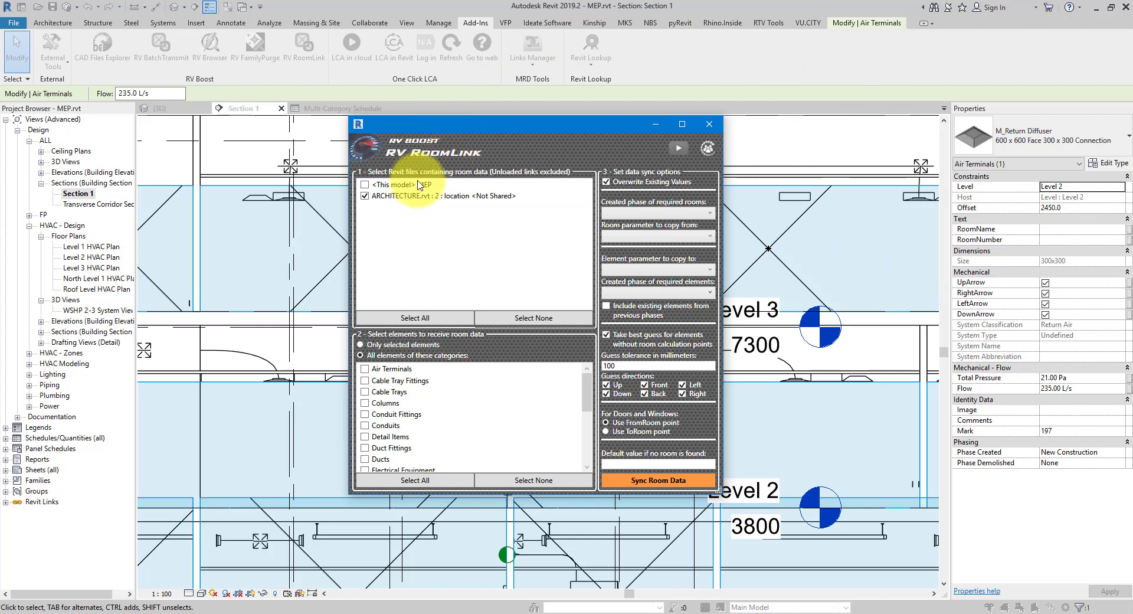
pyautogui.click(366, 185)
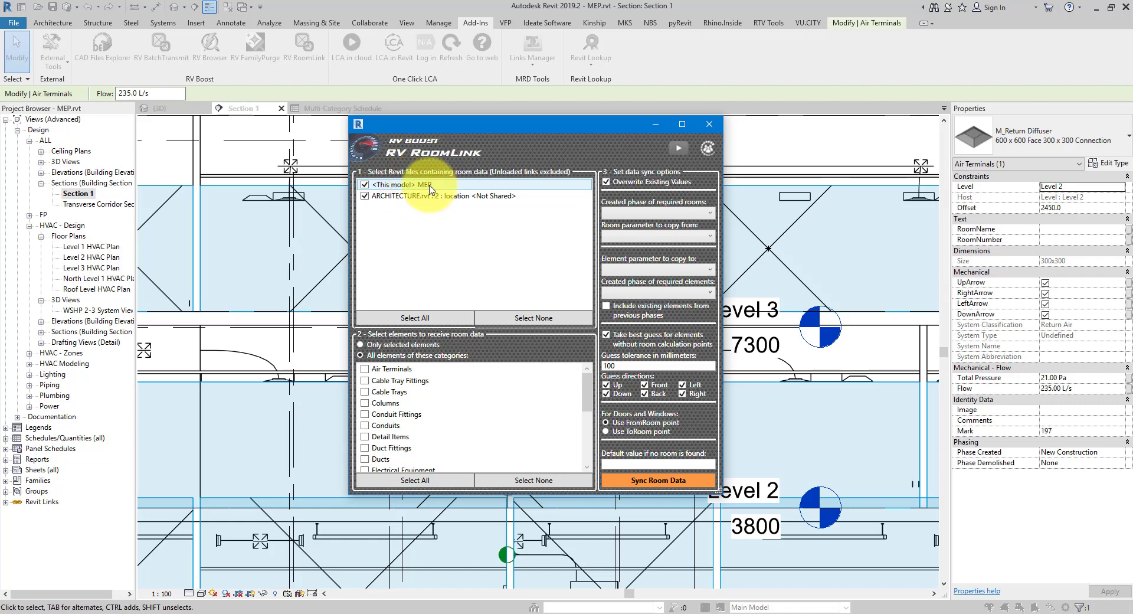
pyautogui.click(366, 186)
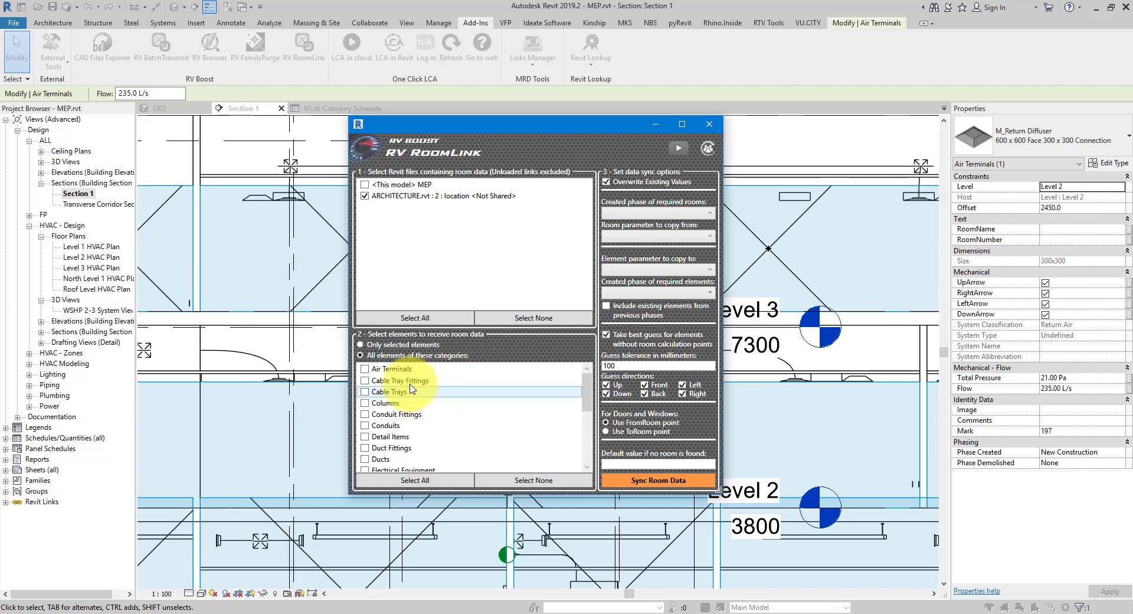
pyautogui.click(588, 382)
pyautogui.moveTo(587, 405)
pyautogui.mouseDown()
pyautogui.moveTo(591, 461)
pyautogui.moveTo(588, 384)
pyautogui.mouseUp()
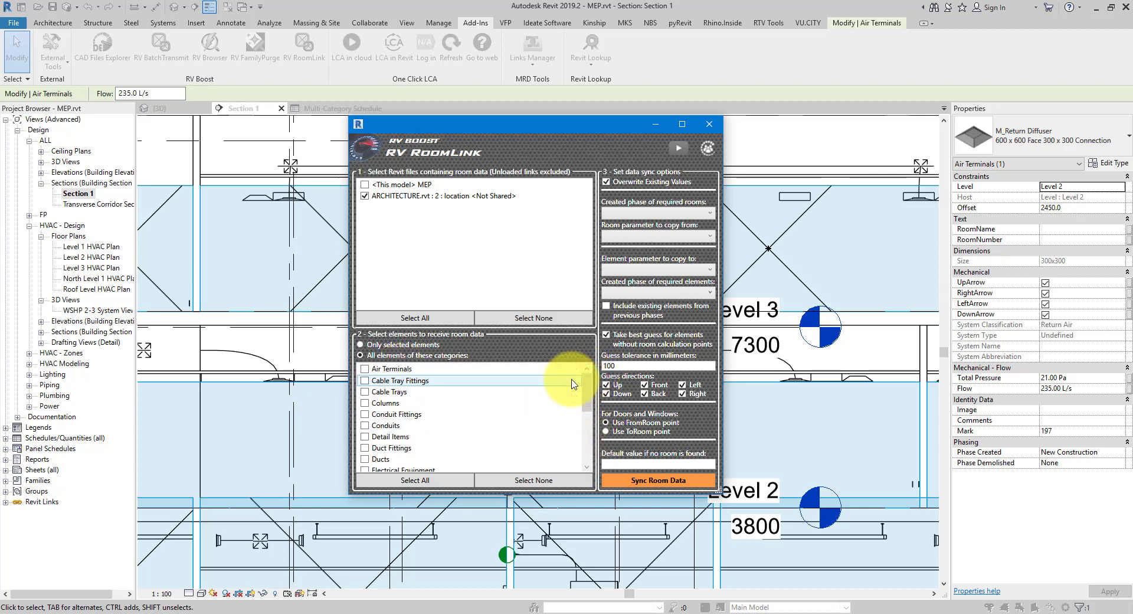
# - Select a group of ceiling elements below the Roof Level and try limiting RV RoomLink to only selected elements
pyautogui.click(711, 125)
pyautogui.scroll(-4, 663, 236)
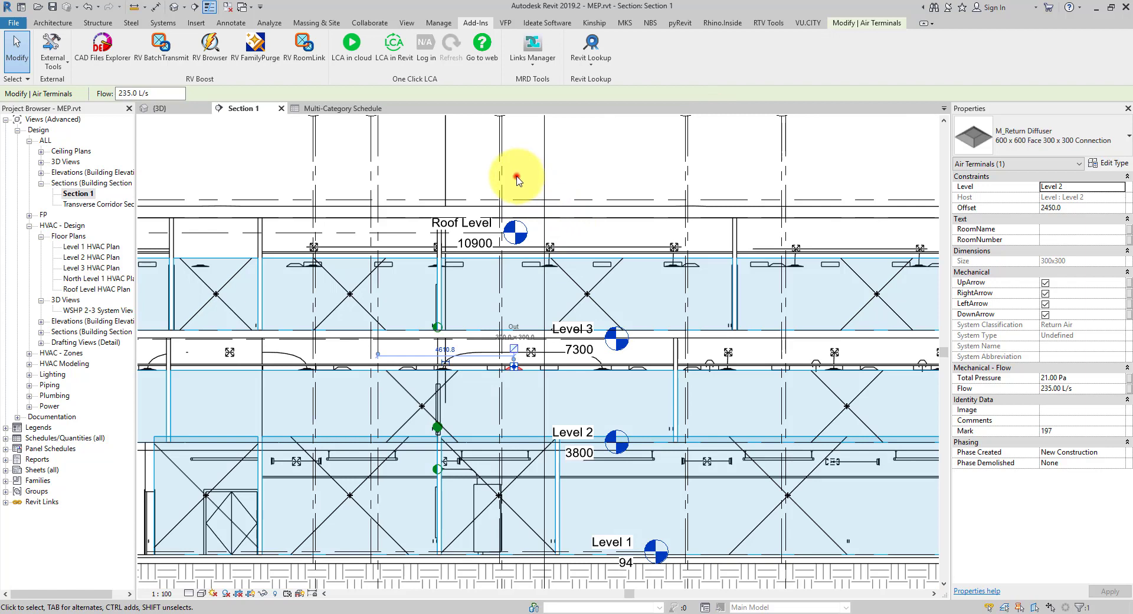
pyautogui.moveTo(518, 175); pyautogui.dragTo(711, 299)
pyautogui.click(476, 23)
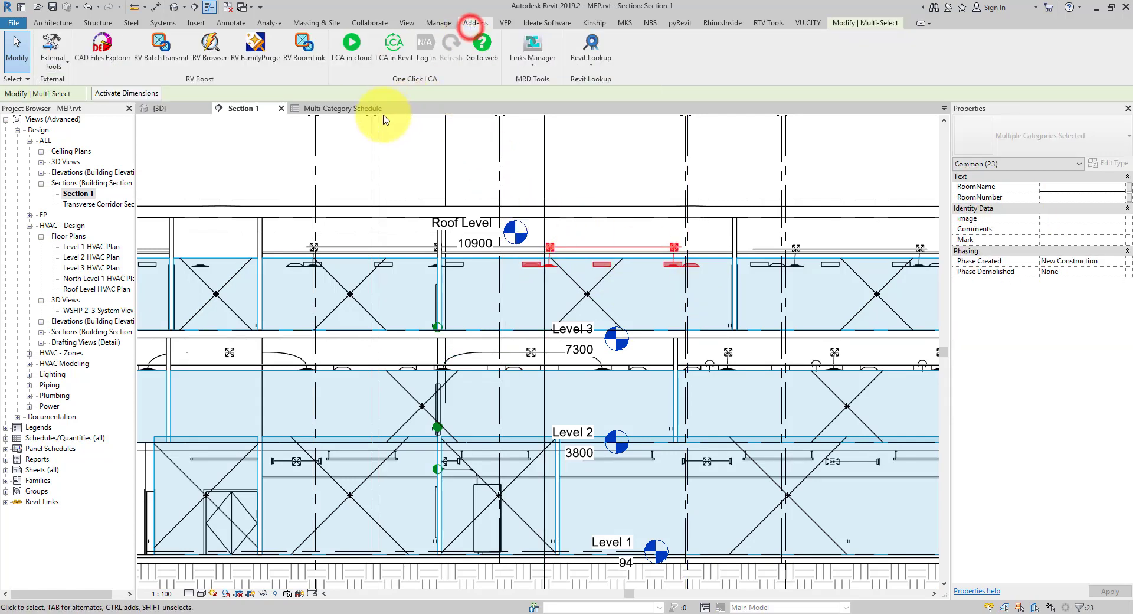
pyautogui.click(303, 44)
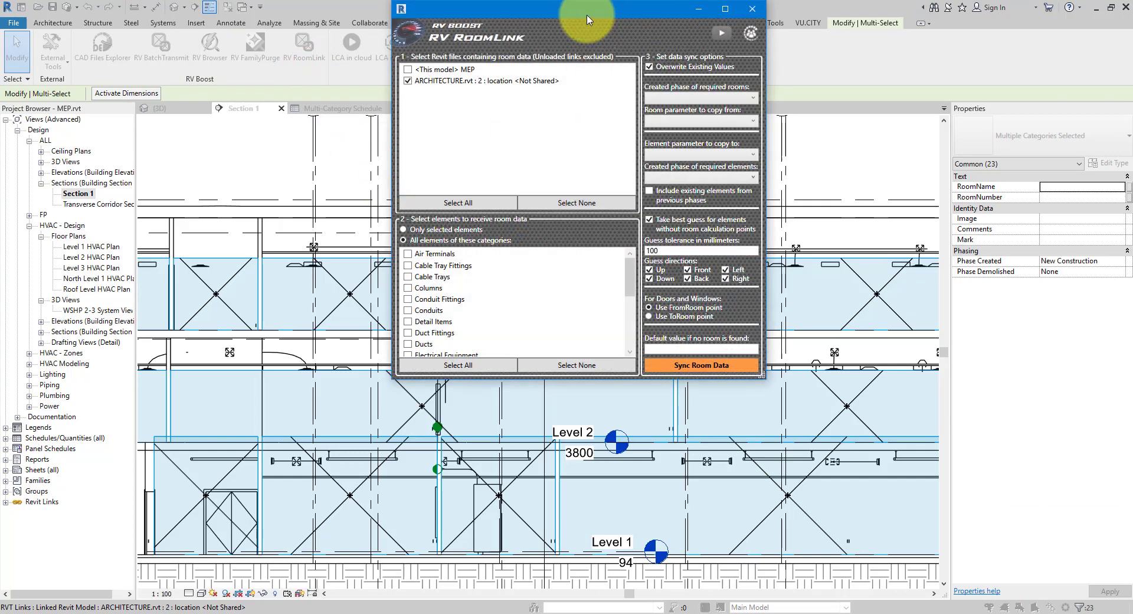
pyautogui.moveTo(587, 19); pyautogui.dragTo(857, 133)
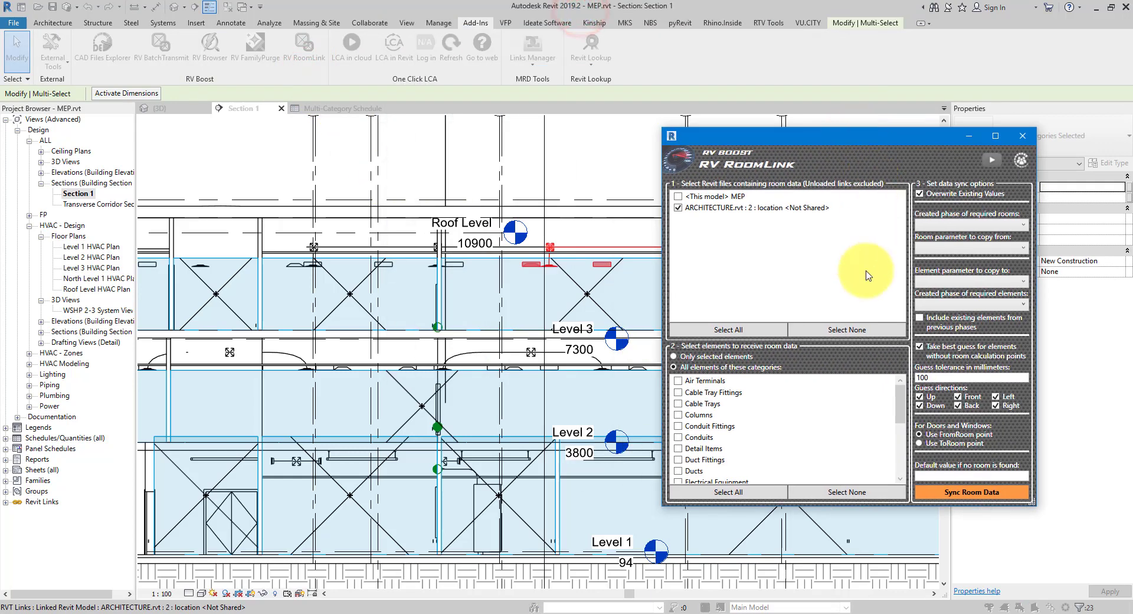
pyautogui.click(701, 357)
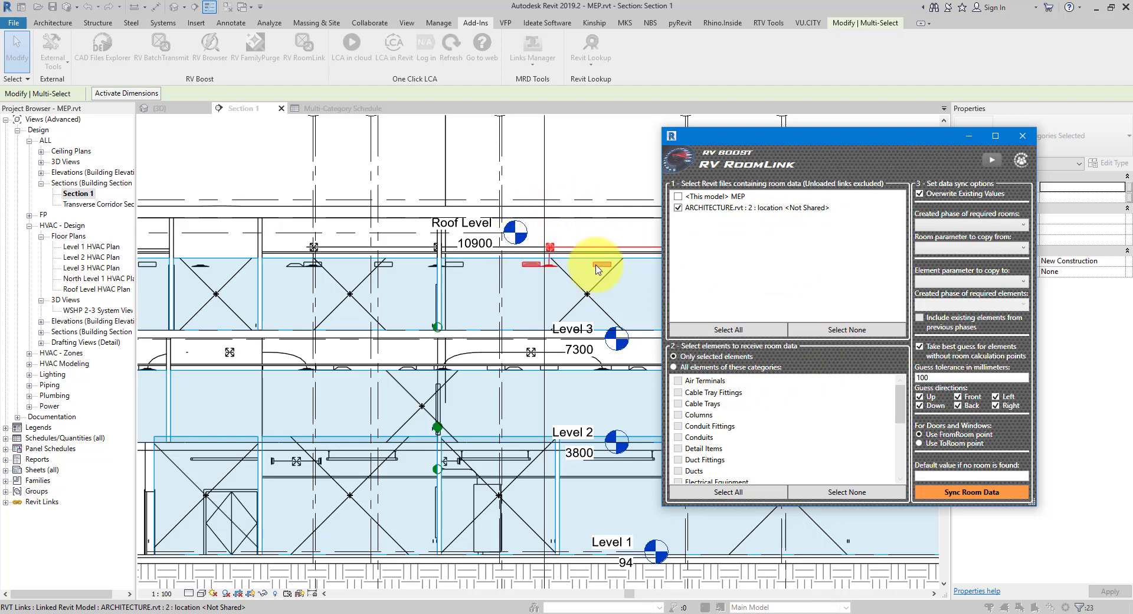
# - Set RoomLink to process all elements of the categories Air Terminals, Cable Tray Fittings, Cable Trays, Conduit Fittings and Conduits
pyautogui.click(709, 367)
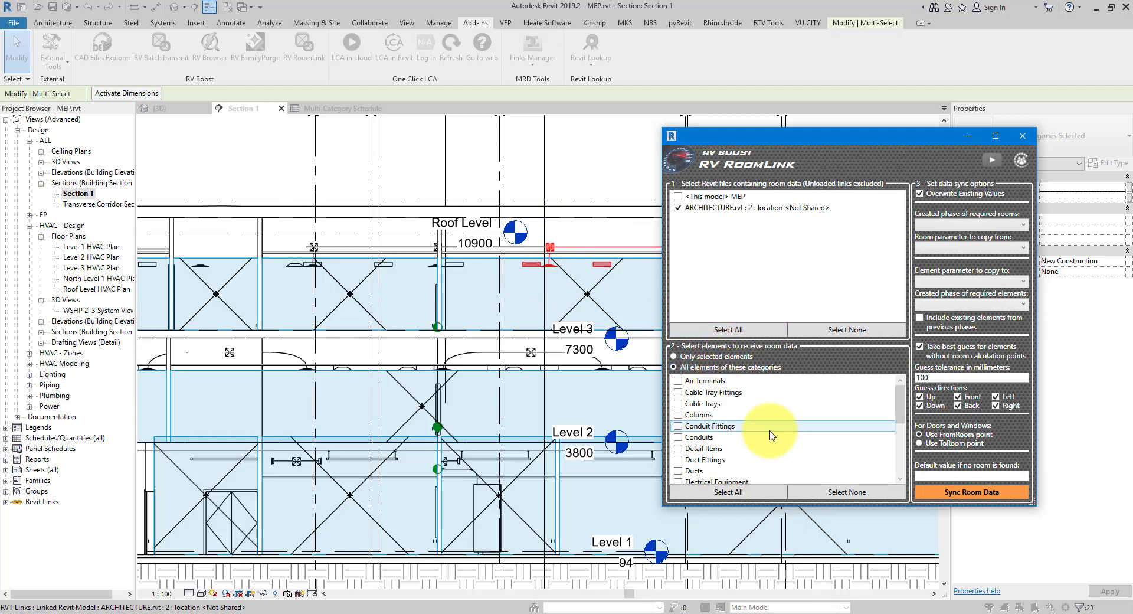
pyautogui.click(684, 382)
pyautogui.click(679, 392)
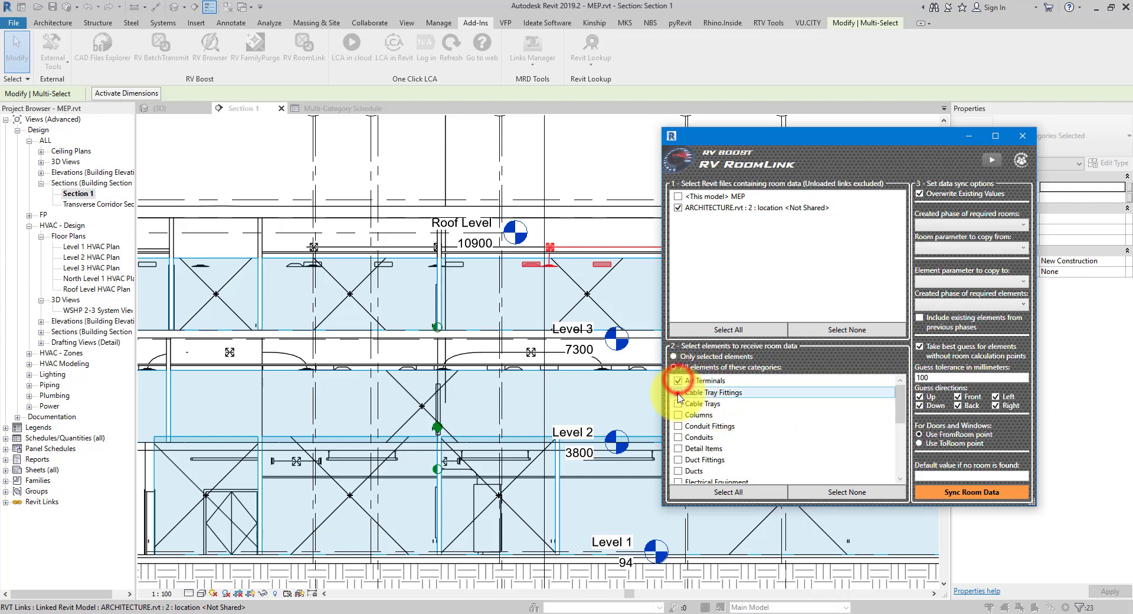
pyautogui.click(678, 404)
pyautogui.click(679, 426)
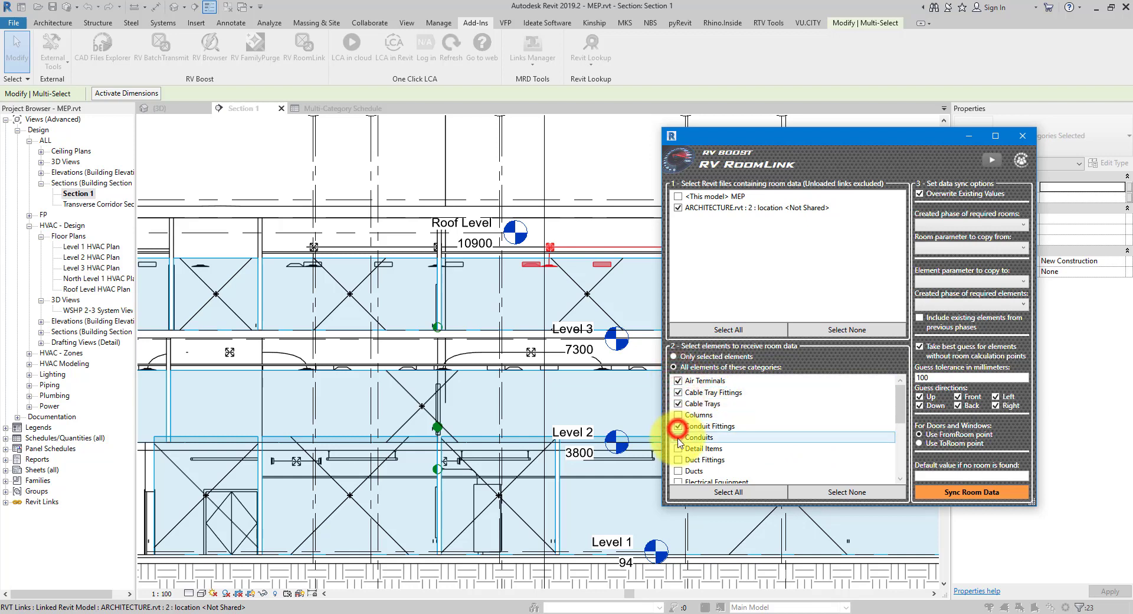
pyautogui.click(679, 437)
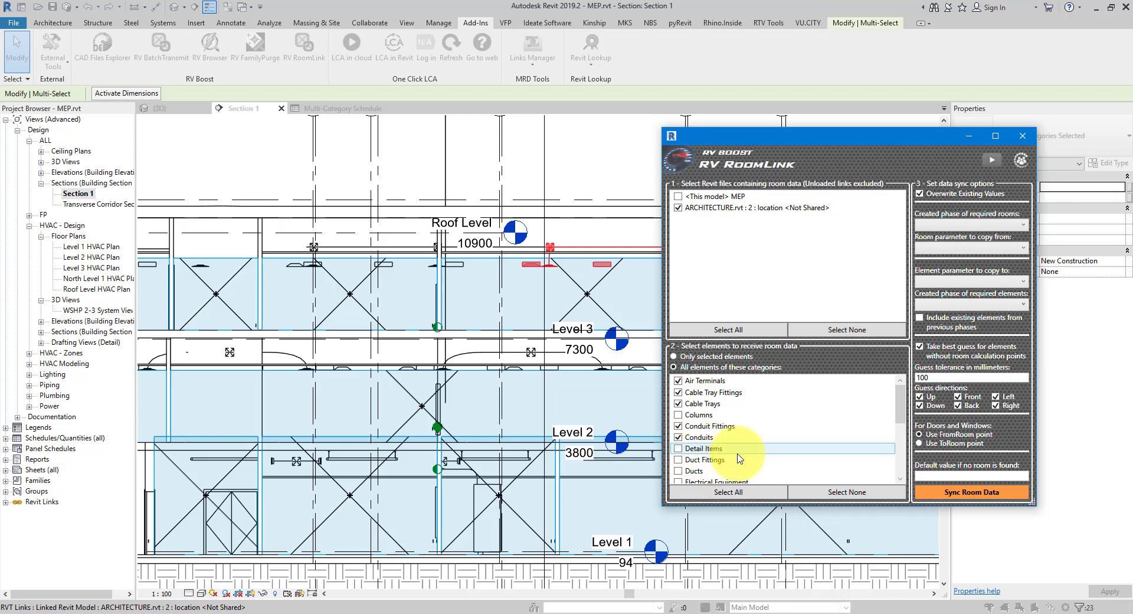
# - Include every listed element category for receiving room data
pyautogui.click(738, 490)
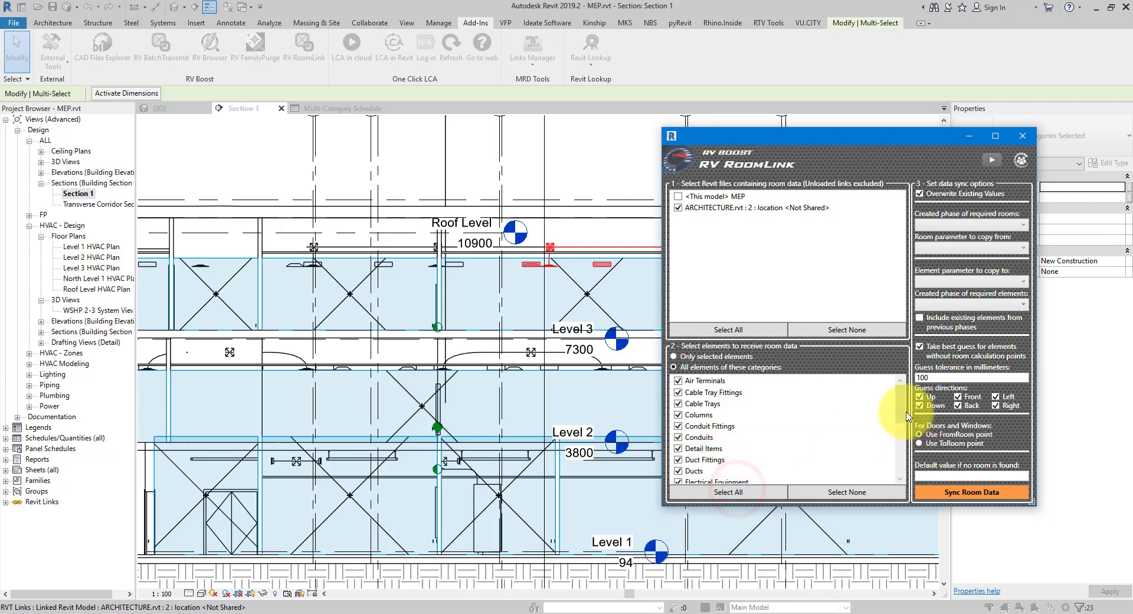
pyautogui.moveTo(900, 404)
pyautogui.mouseDown()
pyautogui.moveTo(900, 475)
pyautogui.moveTo(912, 387)
pyautogui.mouseUp()
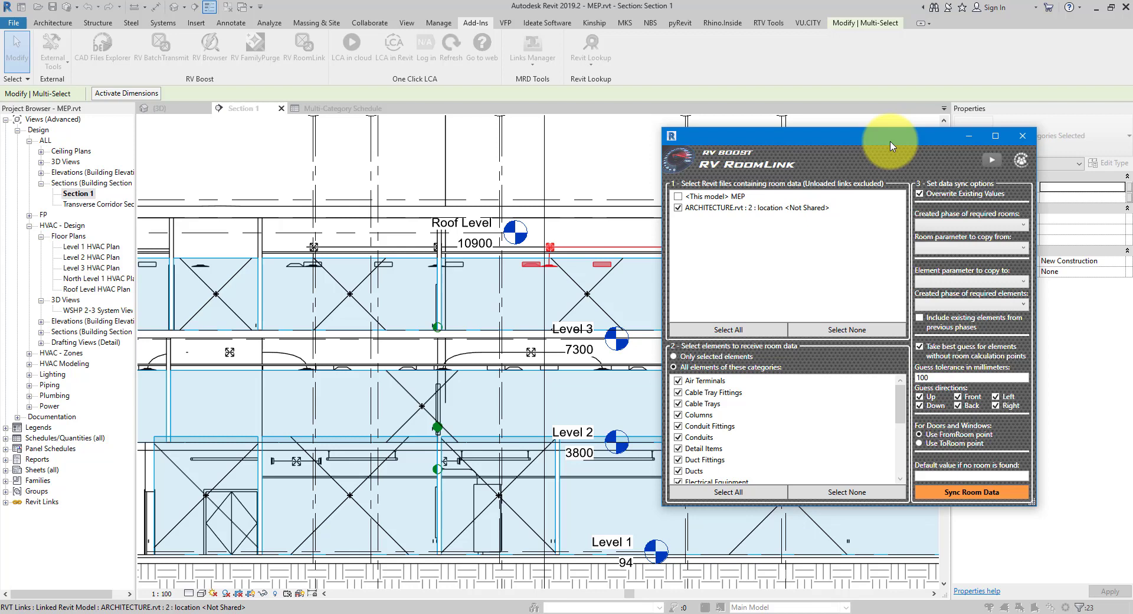
pyautogui.moveTo(892, 146); pyautogui.dragTo(809, 146)
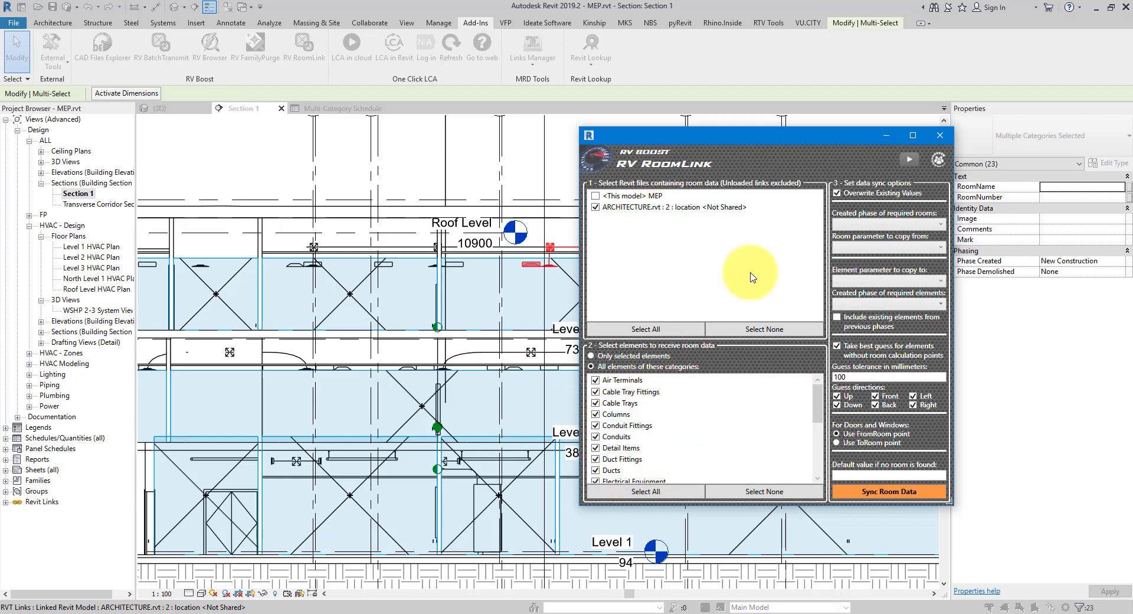
# - Set the created phase of the required rooms to New Construction and the room parameter to copy from to Name
pyautogui.click(881, 224)
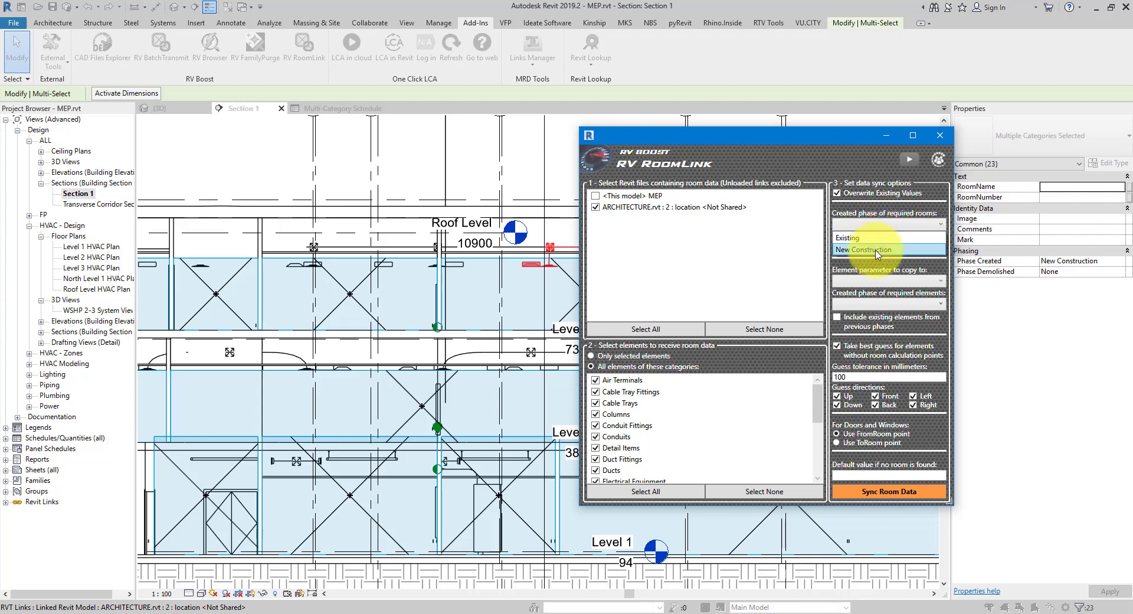
pyautogui.click(876, 251)
pyautogui.click(861, 225)
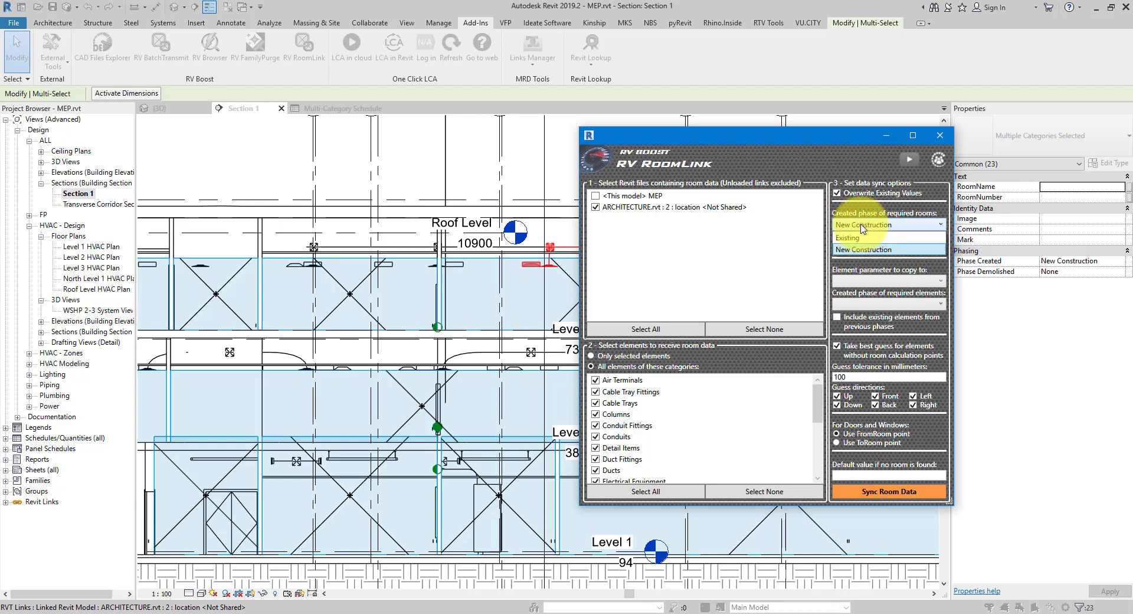
pyautogui.click(867, 249)
pyautogui.click(873, 225)
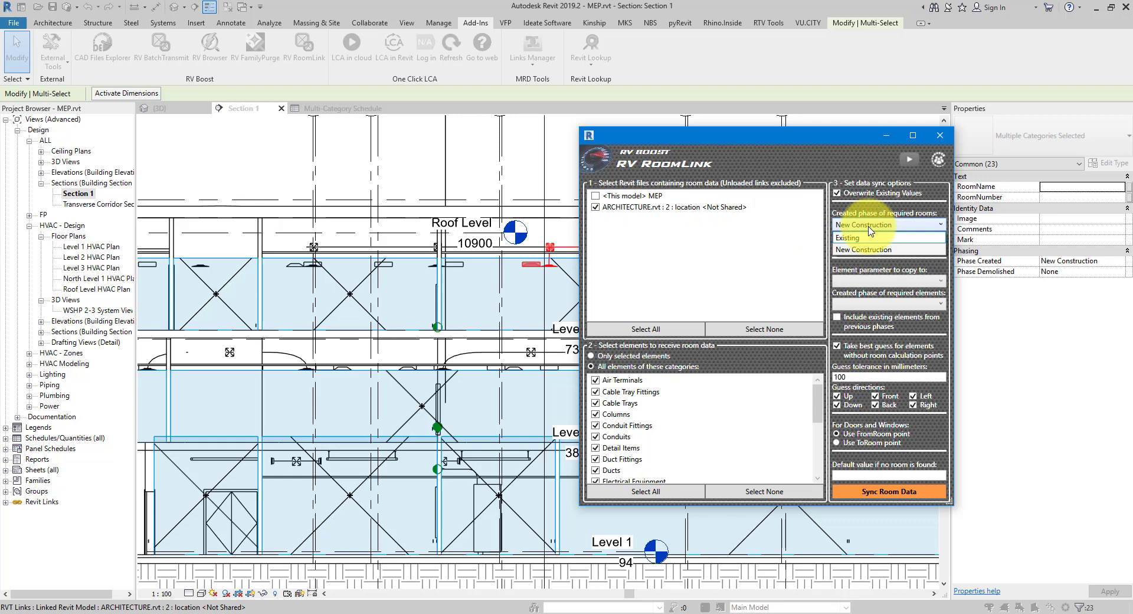
pyautogui.click(921, 249)
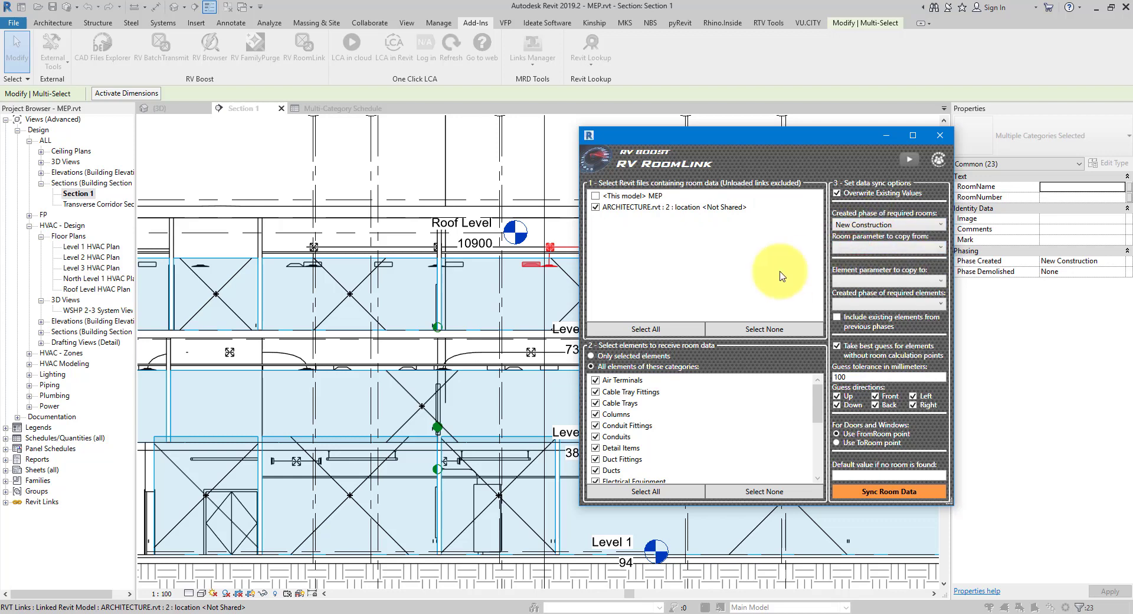
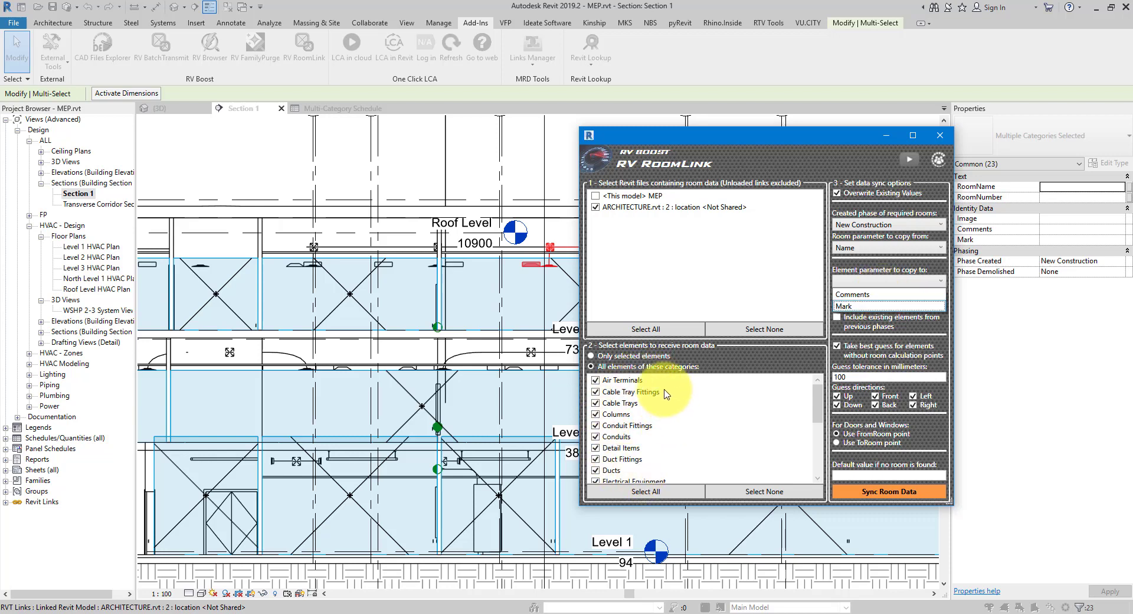
# - Clear all categories, then include only Air Terminals, Cable Tray Fittings, Cable Trays, Conduit Fittings and Conduits for receiving room data
pyautogui.click(763, 399)
pyautogui.click(638, 438)
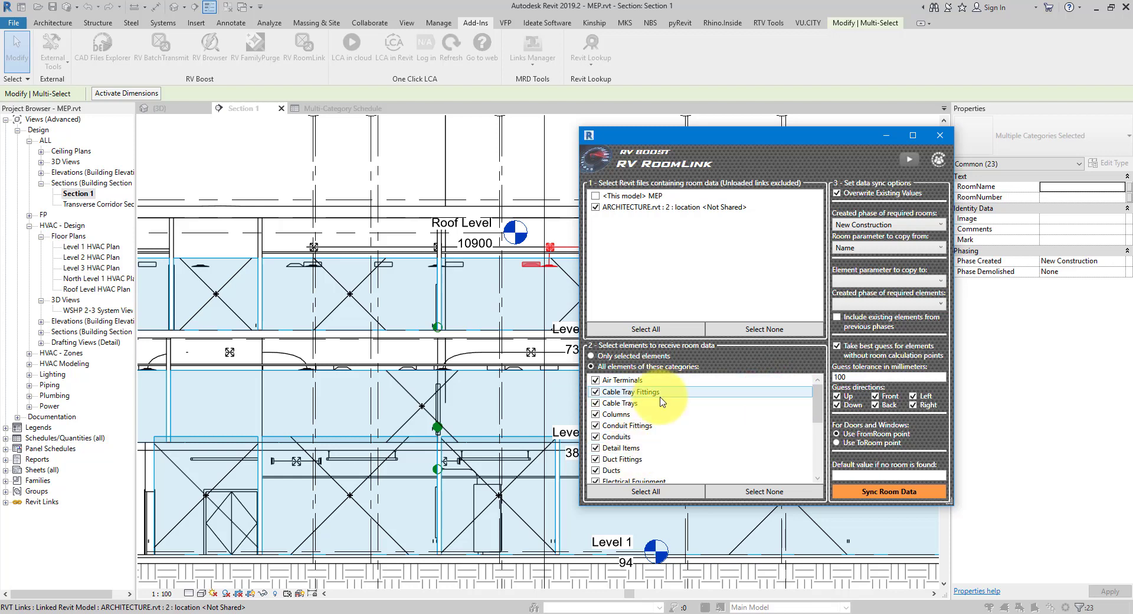
pyautogui.click(752, 449)
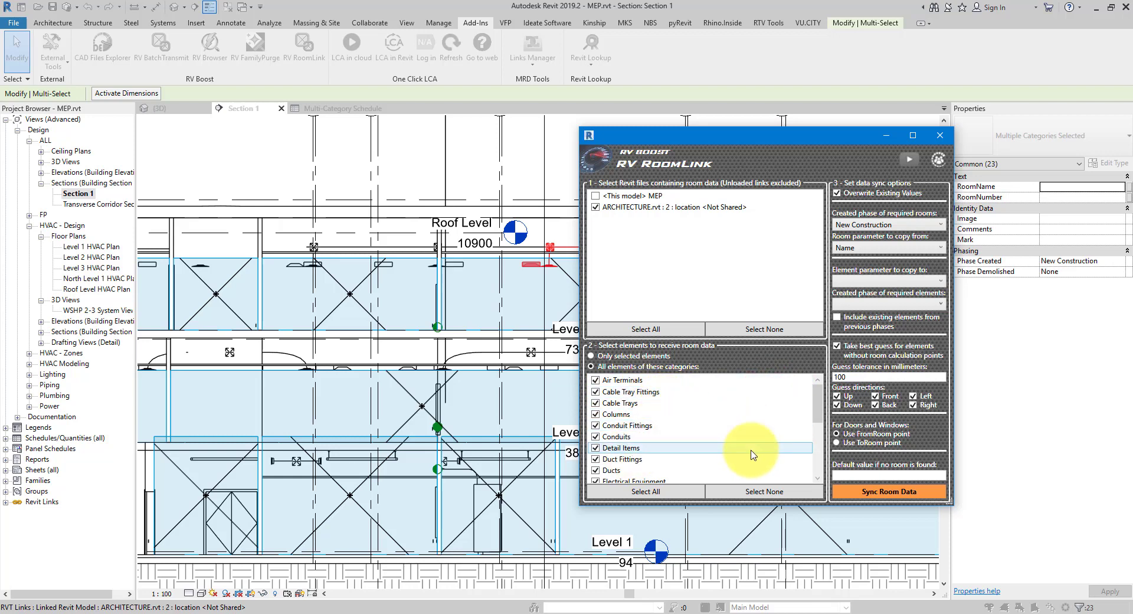
pyautogui.click(742, 490)
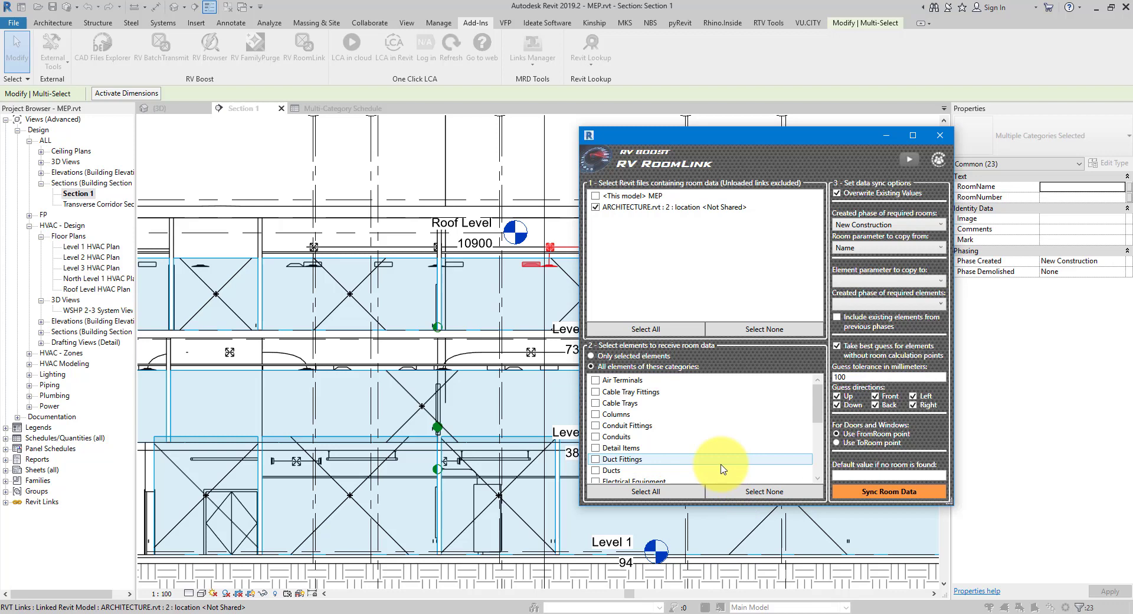
pyautogui.click(596, 381)
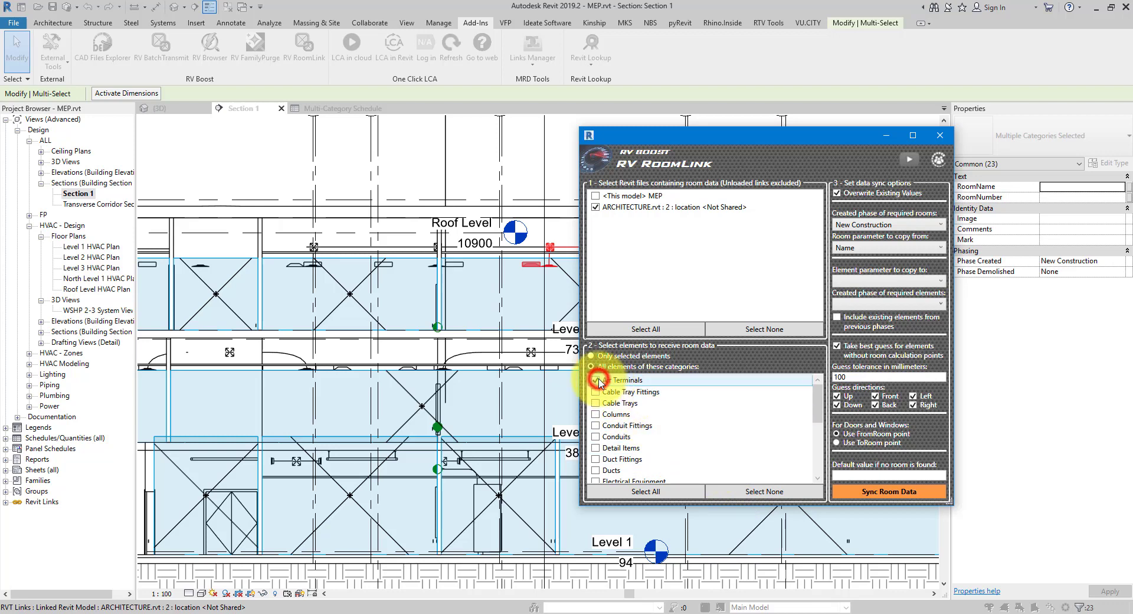
pyautogui.click(595, 391)
pyautogui.click(596, 402)
pyautogui.click(595, 425)
pyautogui.click(596, 436)
pyautogui.doubleClick(743, 127)
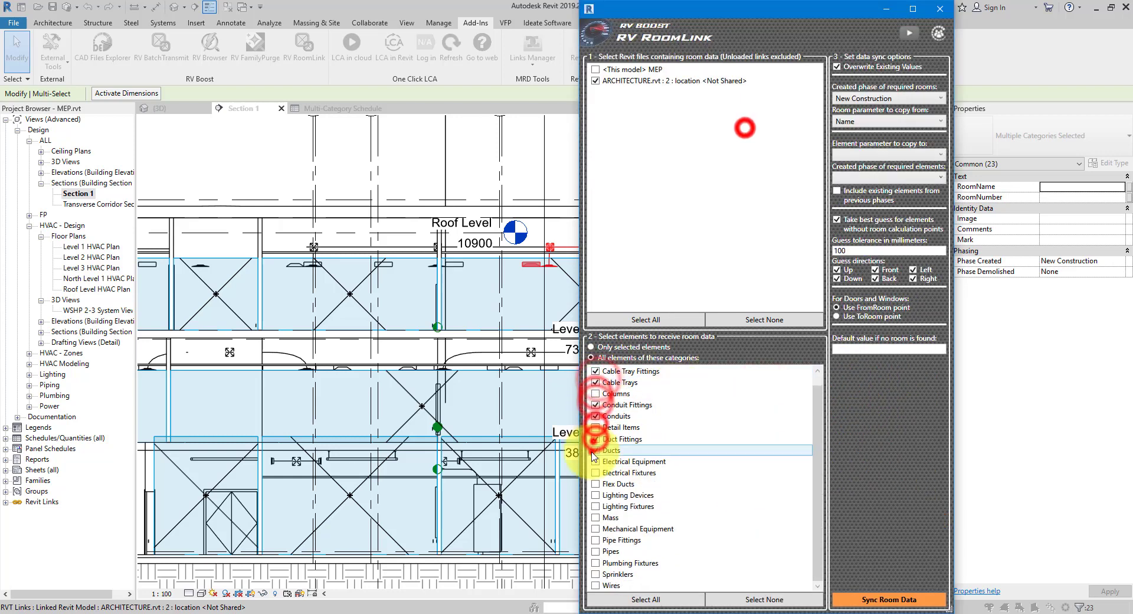
# - Add Duct Fittings, Ducts, Pipe Fittings, Pipes and Sprinklers to the categories receiving room data
pyautogui.click(596, 439)
pyautogui.click(596, 450)
pyautogui.click(595, 495)
pyautogui.click(596, 539)
pyautogui.click(596, 551)
pyautogui.click(595, 574)
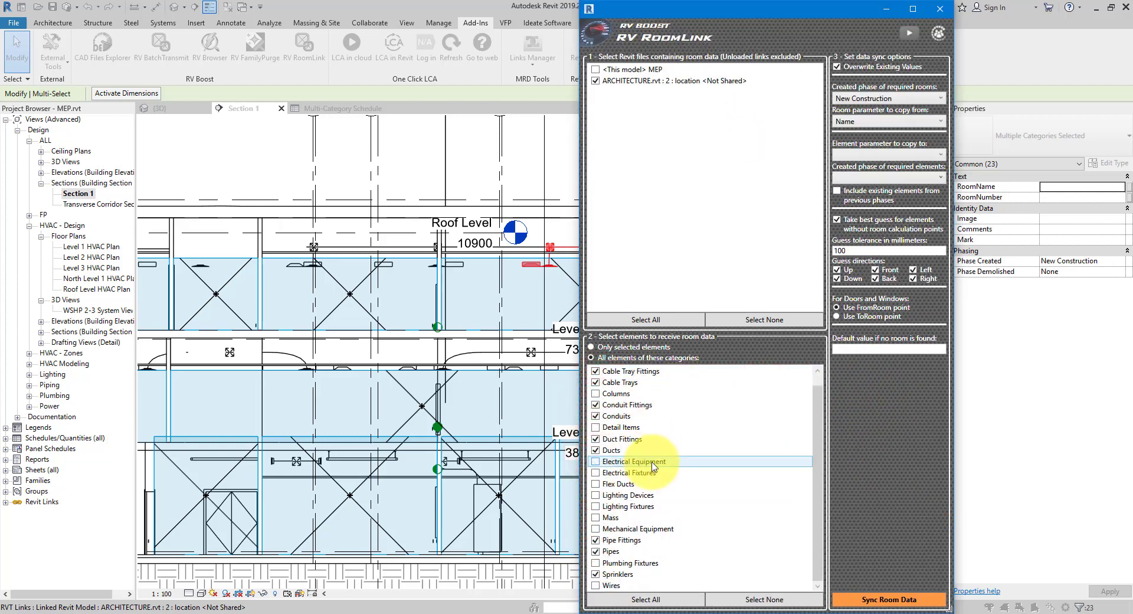
pyautogui.scroll(1, 643, 413)
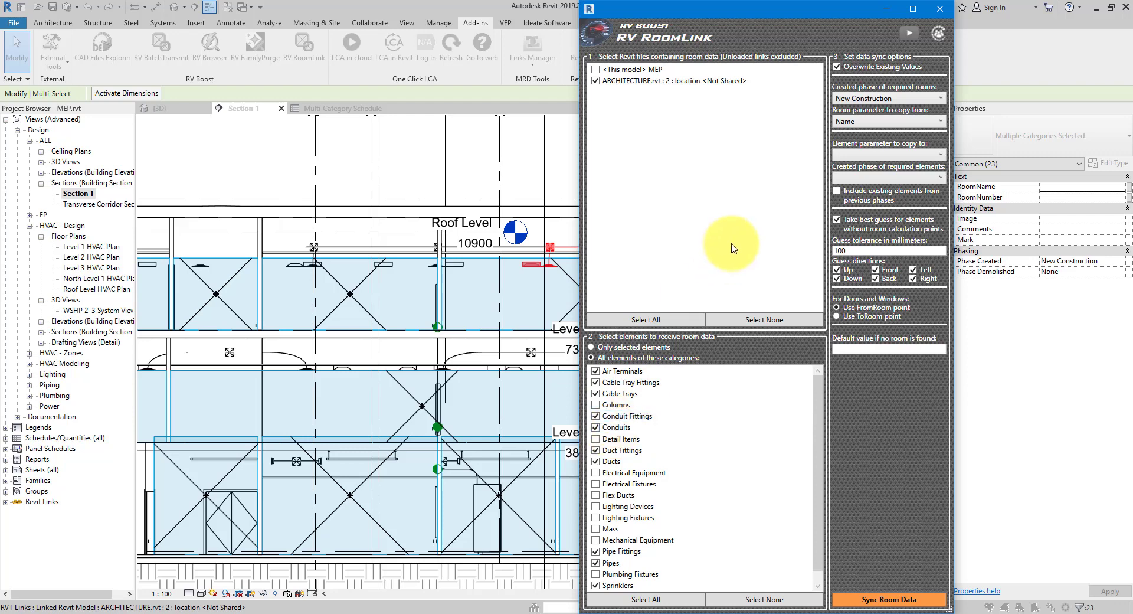
# - Set the element parameter to copy to as RoomName and the elements' created phase as New Construction, and close RoomLink without syncing
pyautogui.click(883, 155)
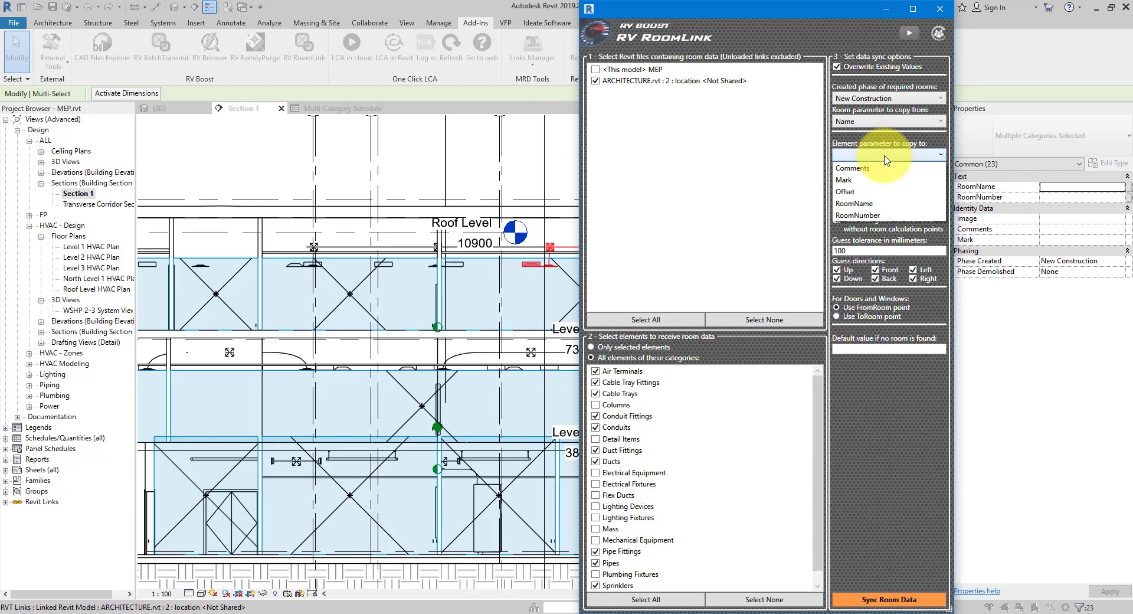
pyautogui.click(882, 207)
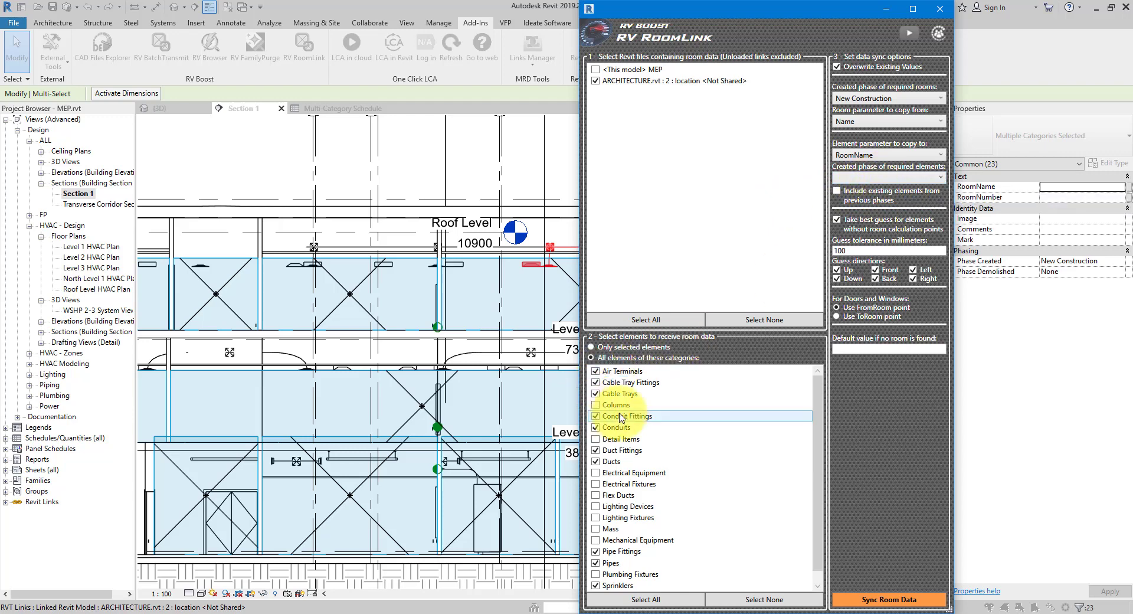
pyautogui.click(862, 177)
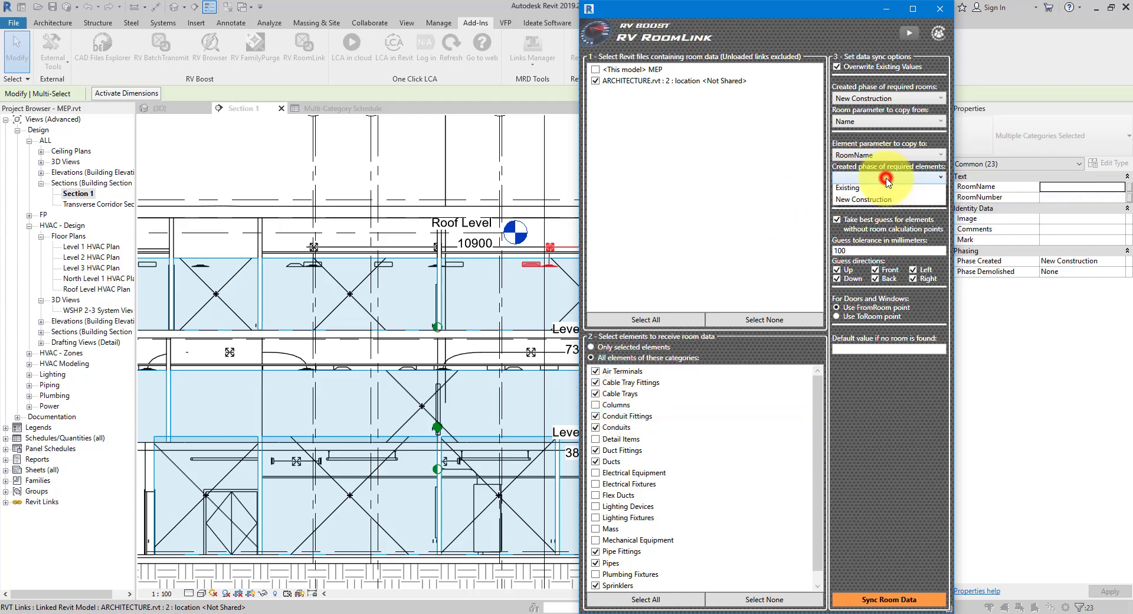
pyautogui.click(865, 203)
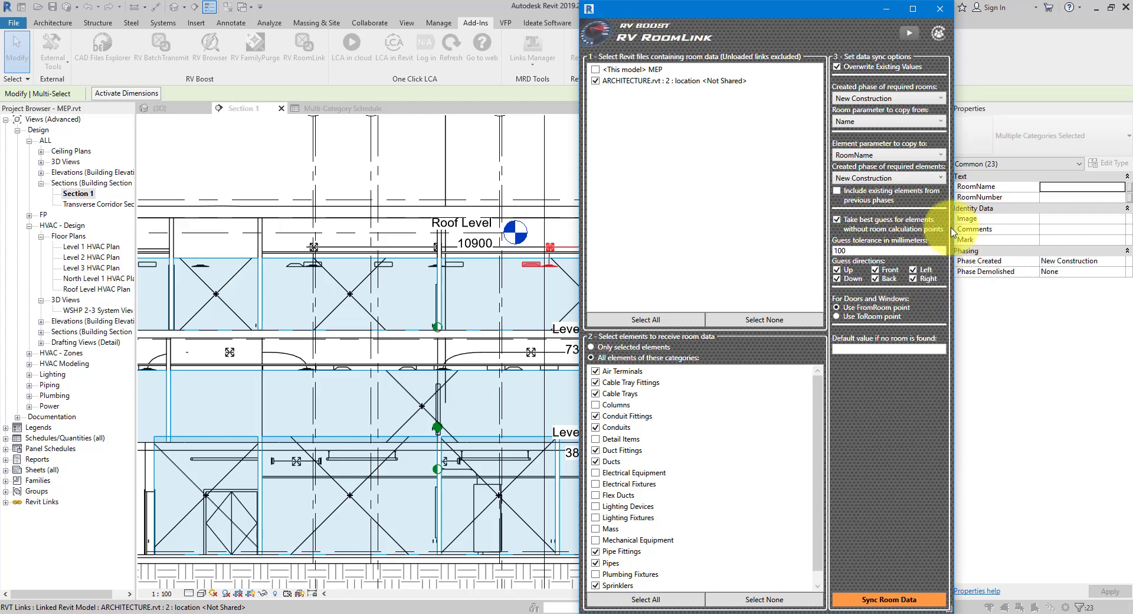
pyautogui.moveTo(867, 224)
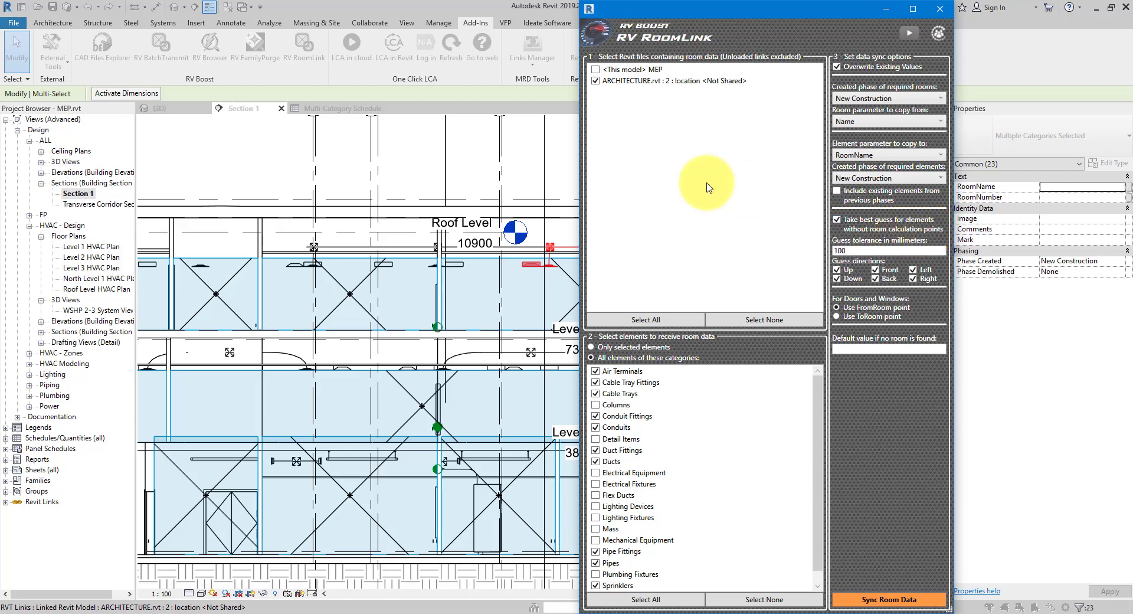
pyautogui.click(940, 9)
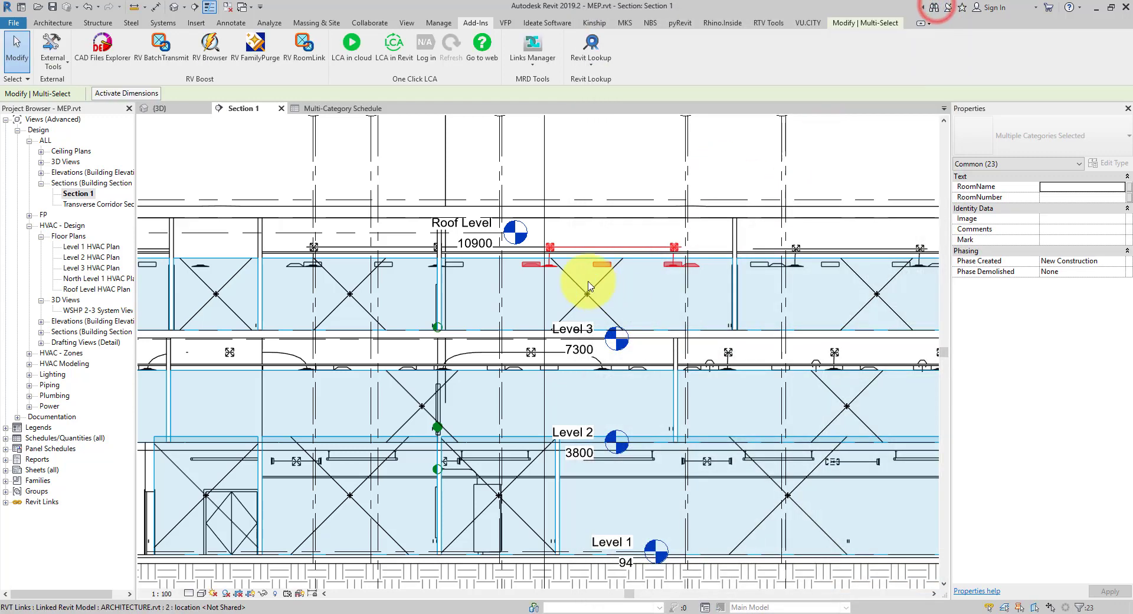
# - Select the return diffuser just below Level 3 in the section and open its family for editing
pyautogui.scroll(3, 650, 378)
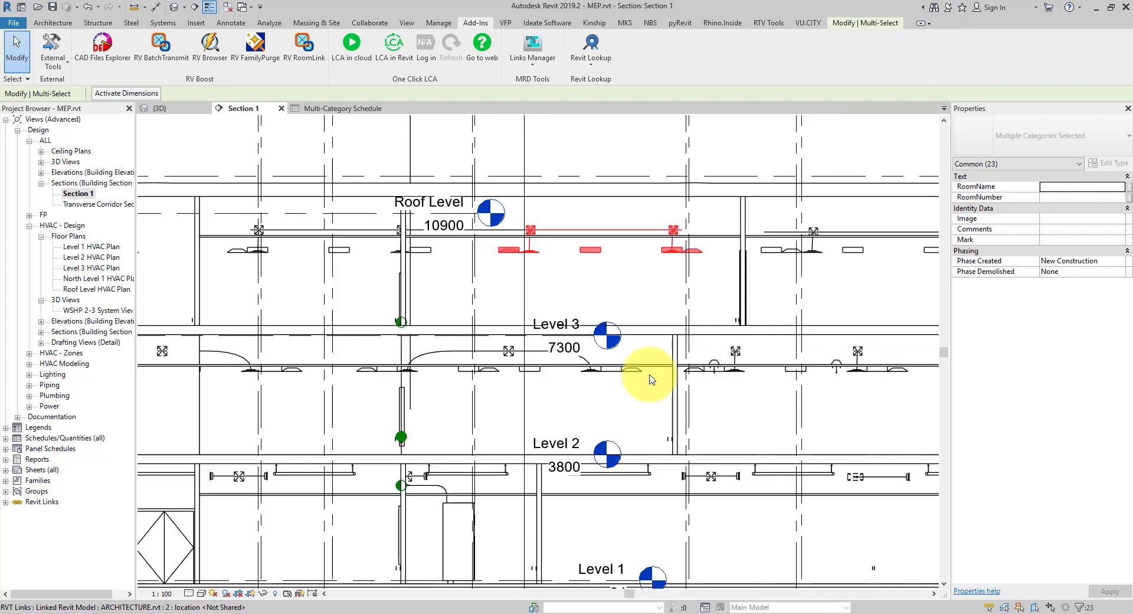
pyautogui.click(600, 375)
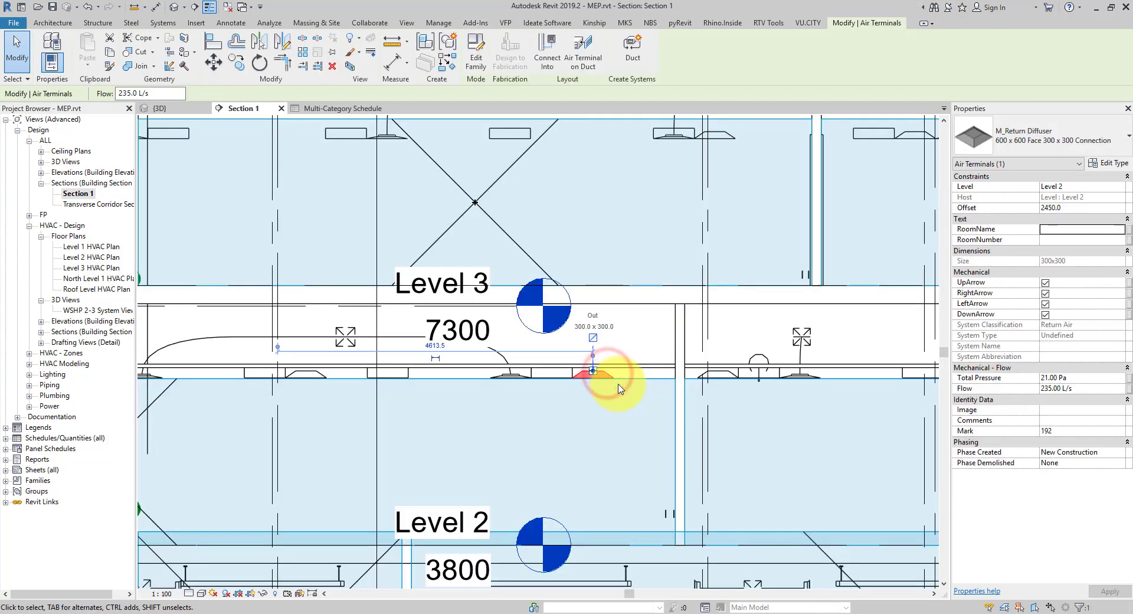
pyautogui.scroll(-2, 615, 379)
pyautogui.click(475, 56)
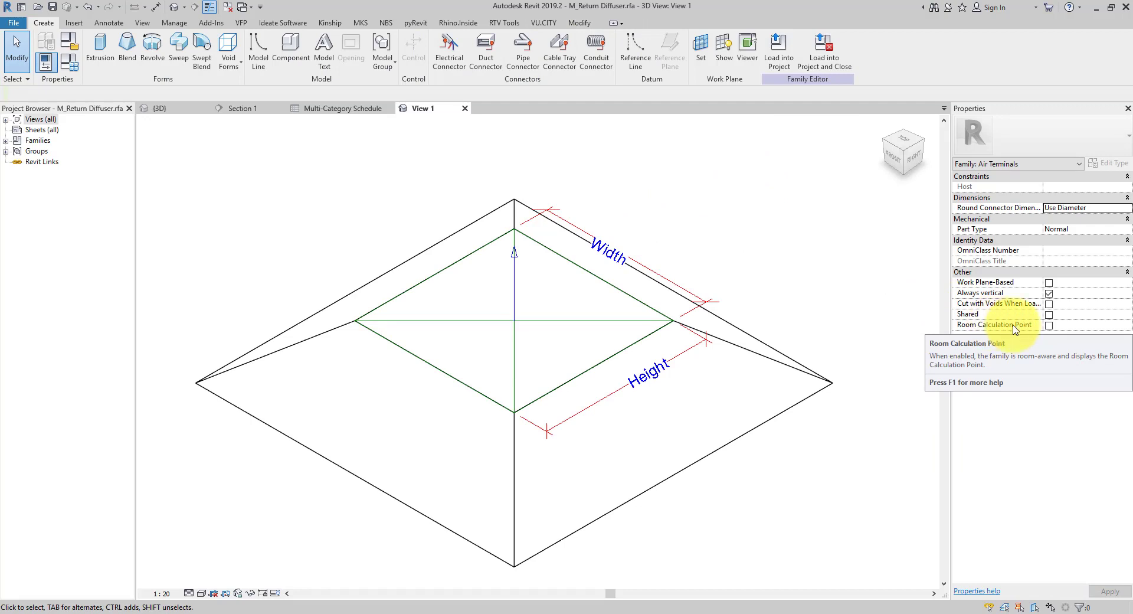
# - Enable the Room Calculation Point for the return diffuser family and move the point vertically to below the diffuser
pyautogui.click(1049, 325)
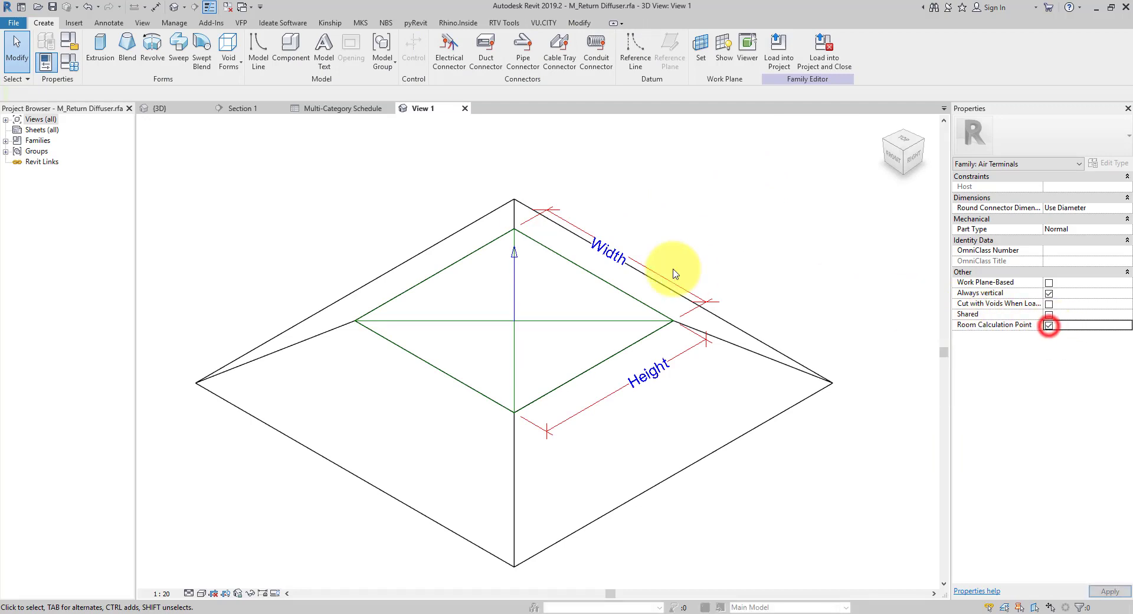
pyautogui.click(515, 197)
pyautogui.scroll(-4, 683, 240)
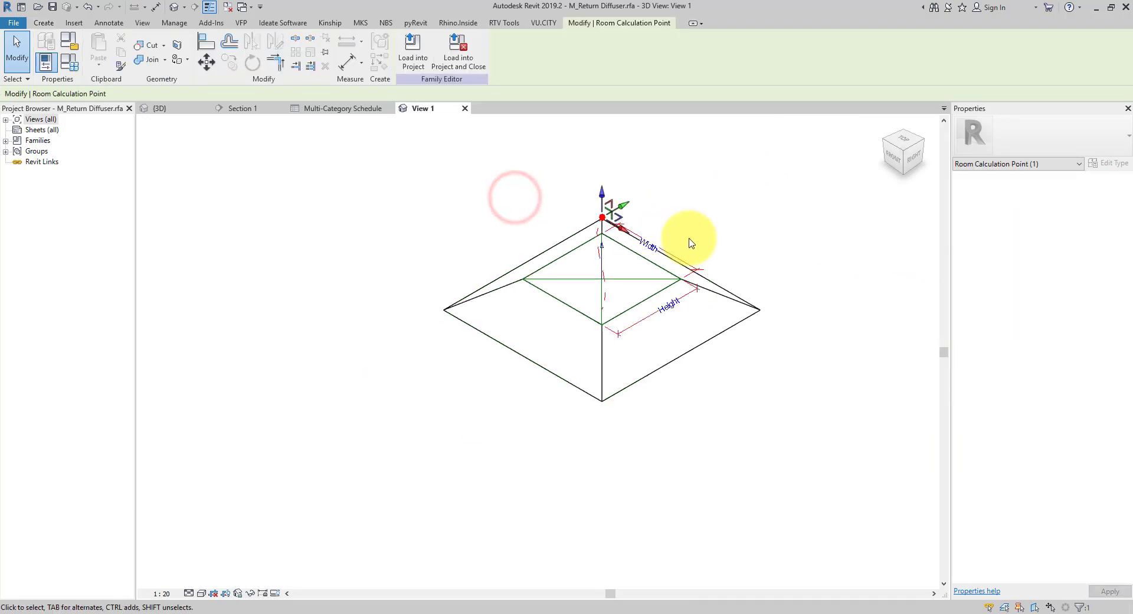
pyautogui.keyDown('shift'); pyautogui.moveTo(816, 324); pyautogui.dragTo(729, 278, button='middle'); pyautogui.keyUp('shift')
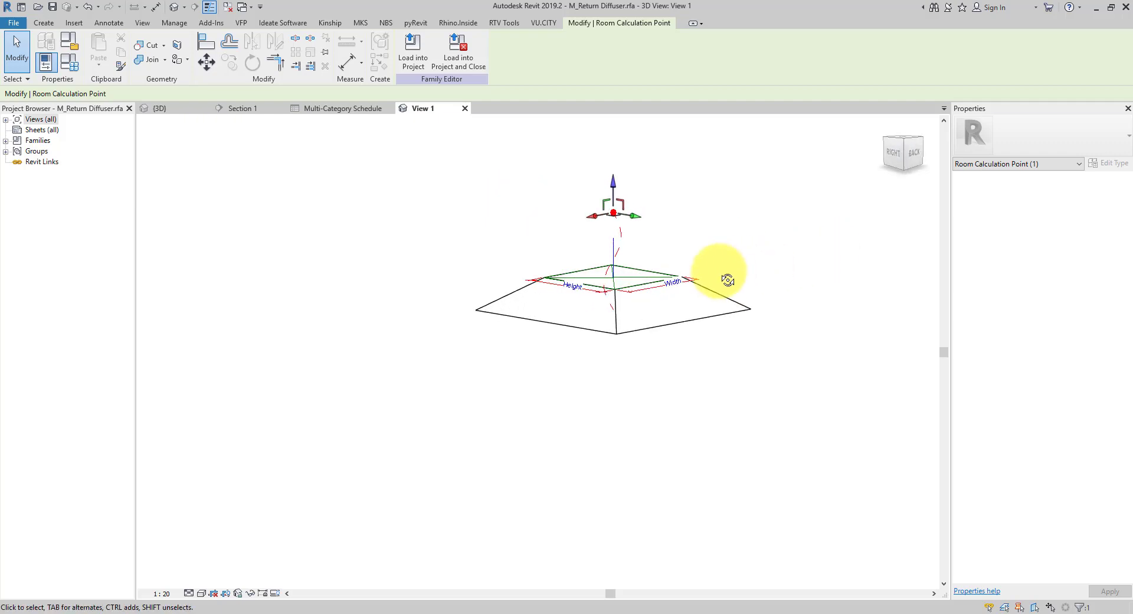
pyautogui.moveTo(615, 186); pyautogui.dragTo(640, 420)
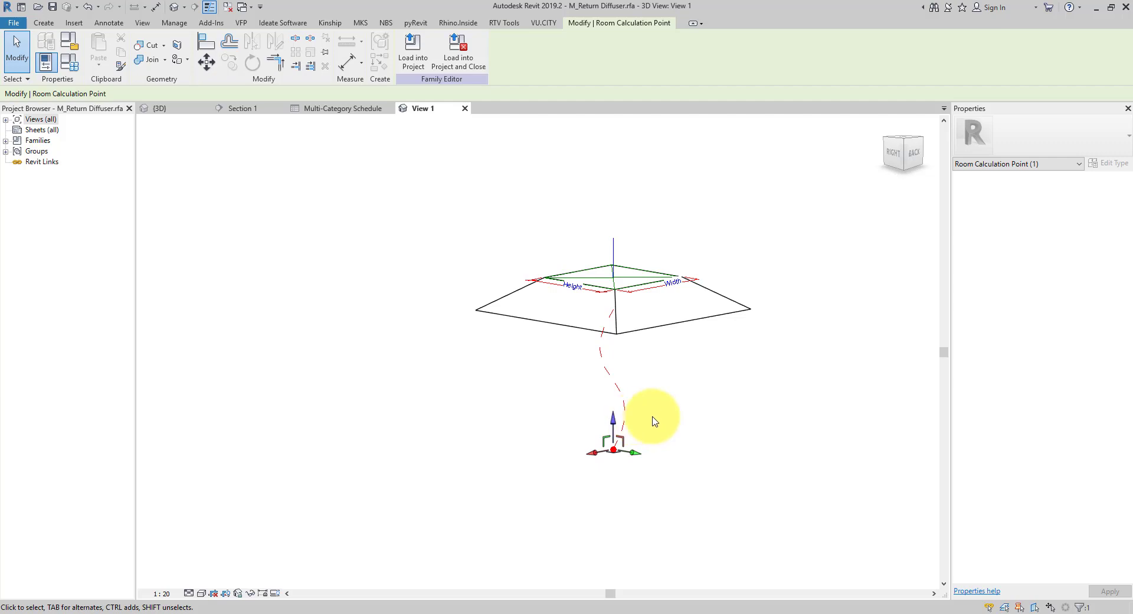
# - View the diffuser family side-on and lower its room calculation point slightly further beneath the diffuser face
pyautogui.scroll(-3, 665, 342)
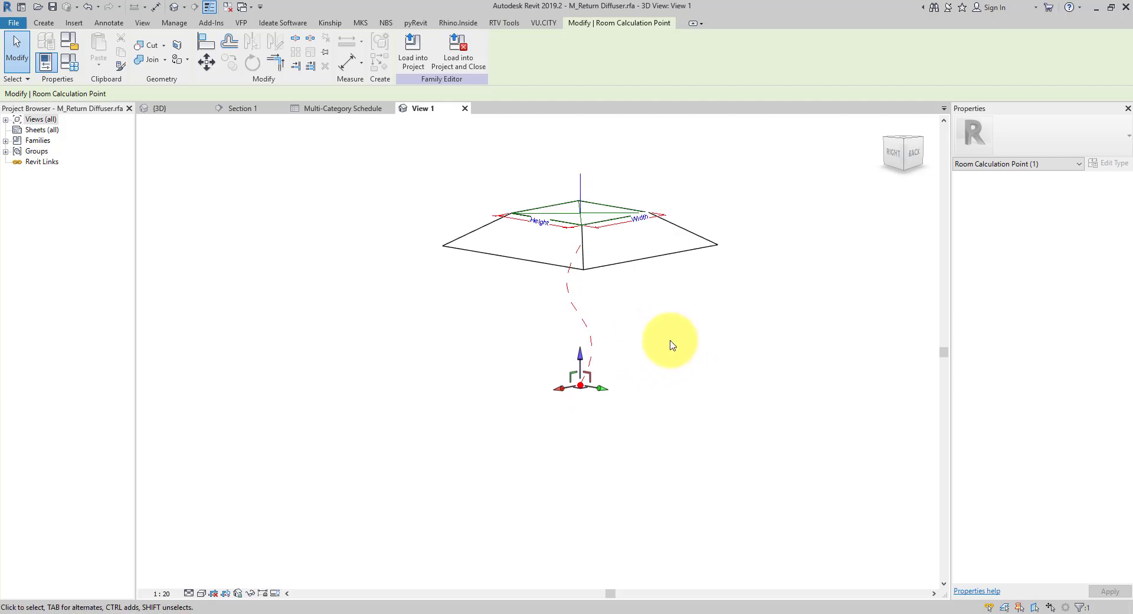
pyautogui.click(897, 157)
pyautogui.scroll(-5, 563, 291)
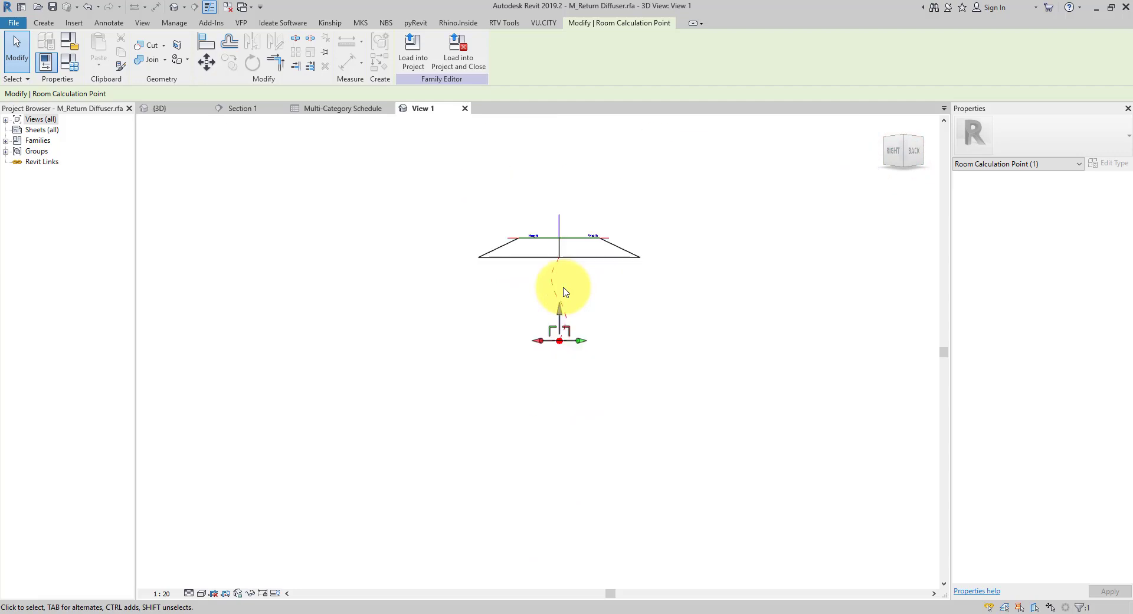
pyautogui.scroll(2, 412, 261)
pyautogui.moveTo(410, 259); pyautogui.dragTo(923, 271)
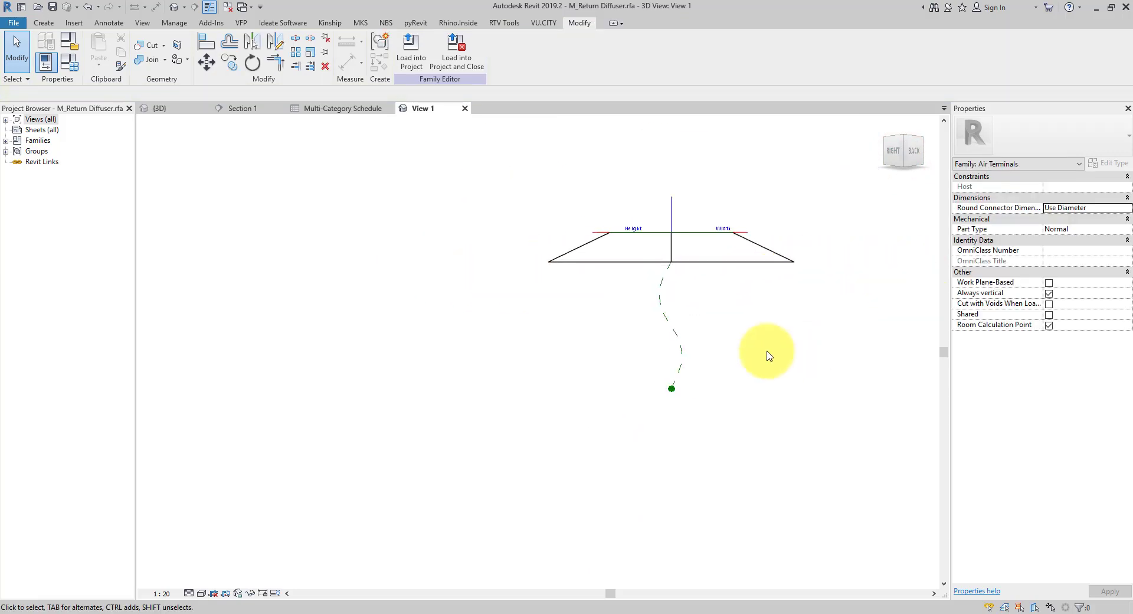
pyautogui.click(670, 331)
pyautogui.moveTo(671, 357)
pyautogui.mouseDown()
pyautogui.moveTo(668, 418)
pyautogui.moveTo(679, 375)
pyautogui.mouseUp()
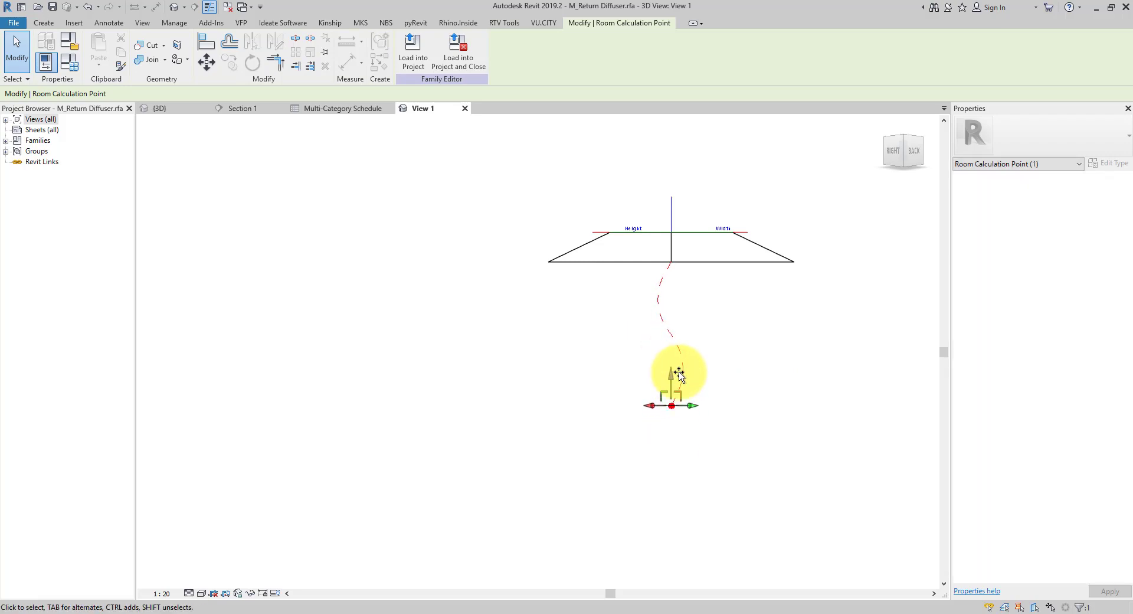
pyautogui.click(615, 345)
pyautogui.click(545, 320)
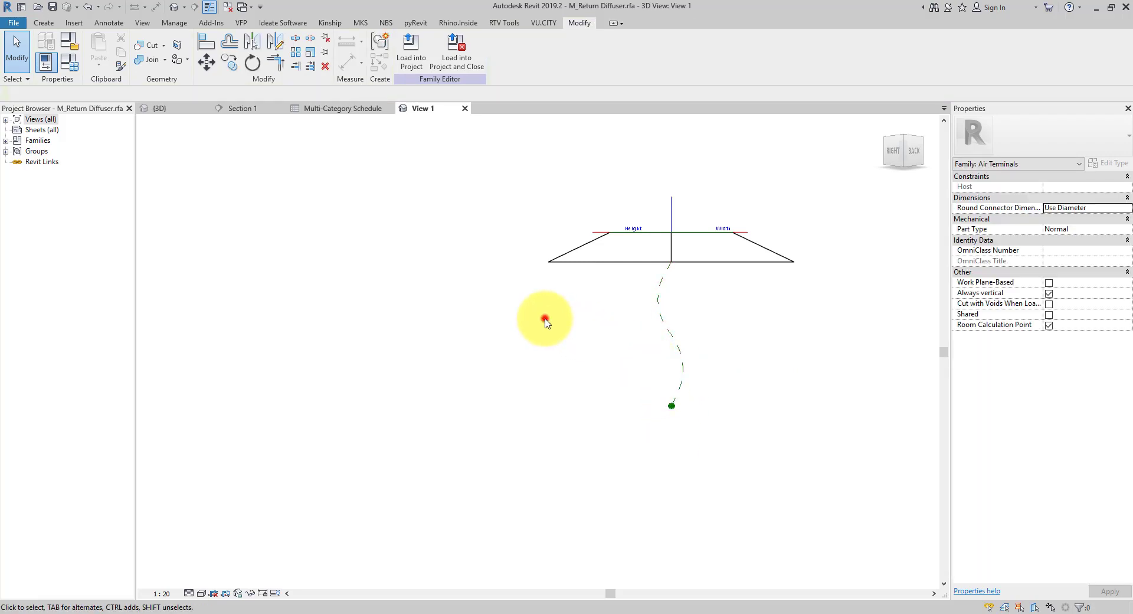
pyautogui.moveTo(545, 320); pyautogui.dragTo(835, 503)
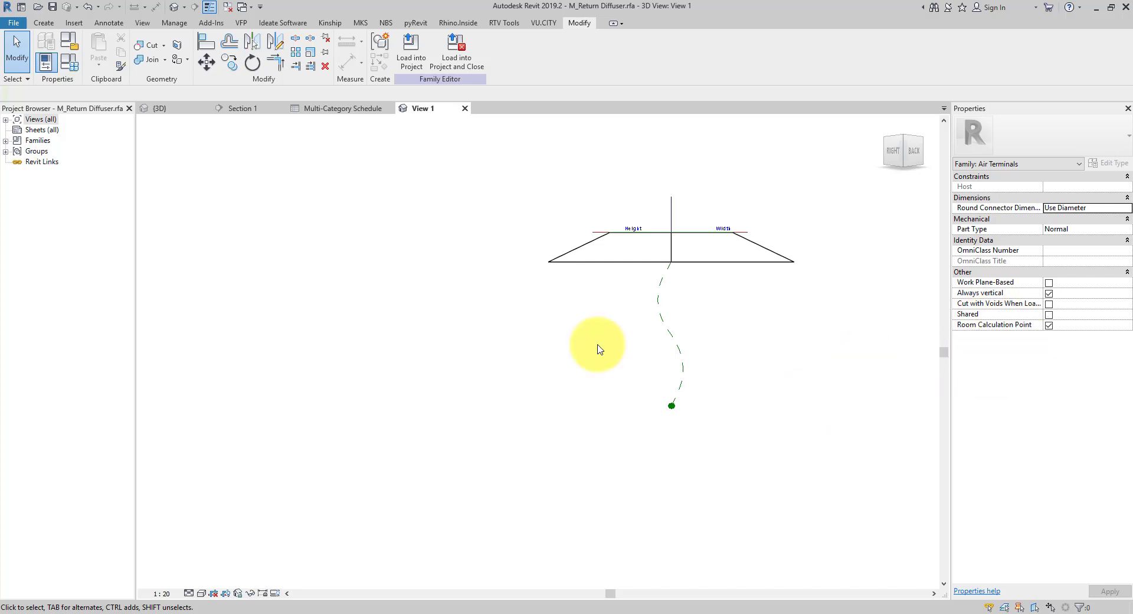
pyautogui.moveTo(552, 292); pyautogui.dragTo(807, 522)
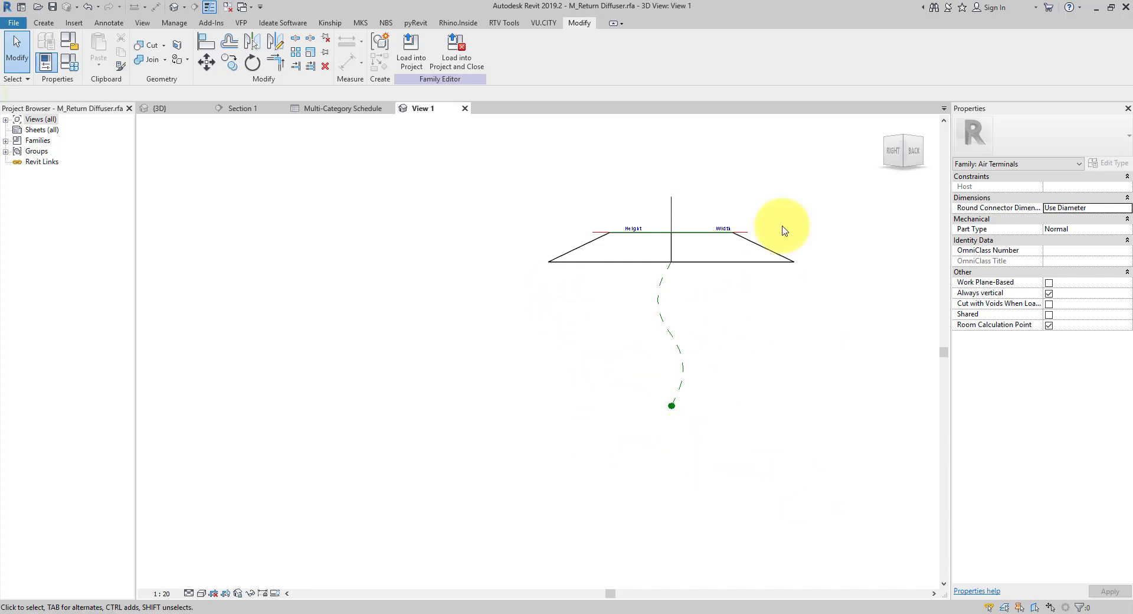
# - Close the return diffuser family and reopen RV RoomLink in the MEP project, extending its window to full height
pyautogui.click(465, 108)
pyautogui.click(588, 319)
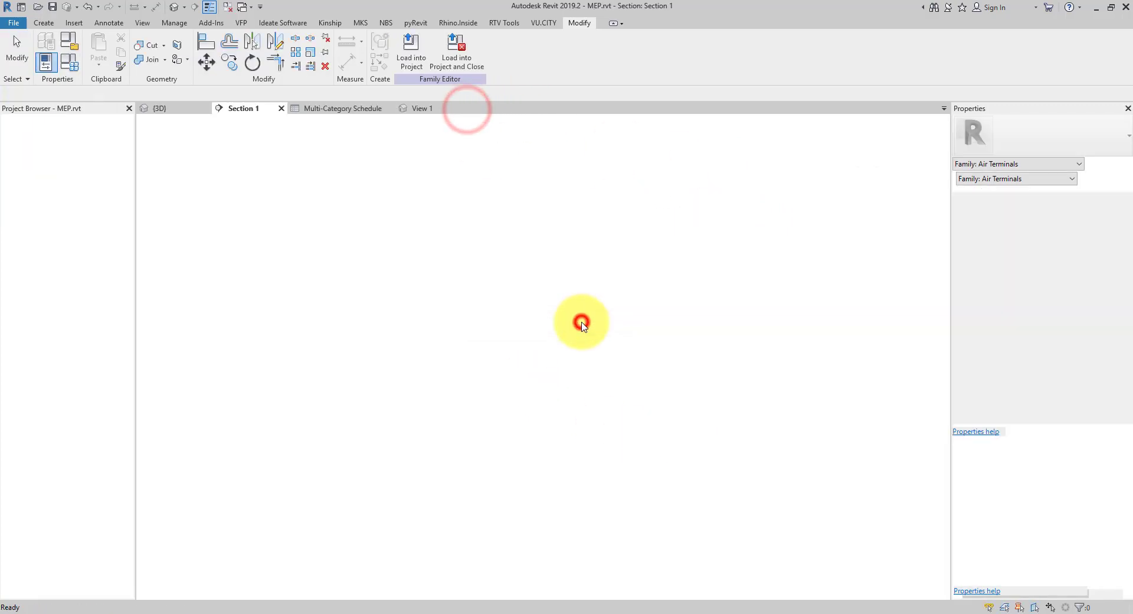
pyautogui.click(476, 25)
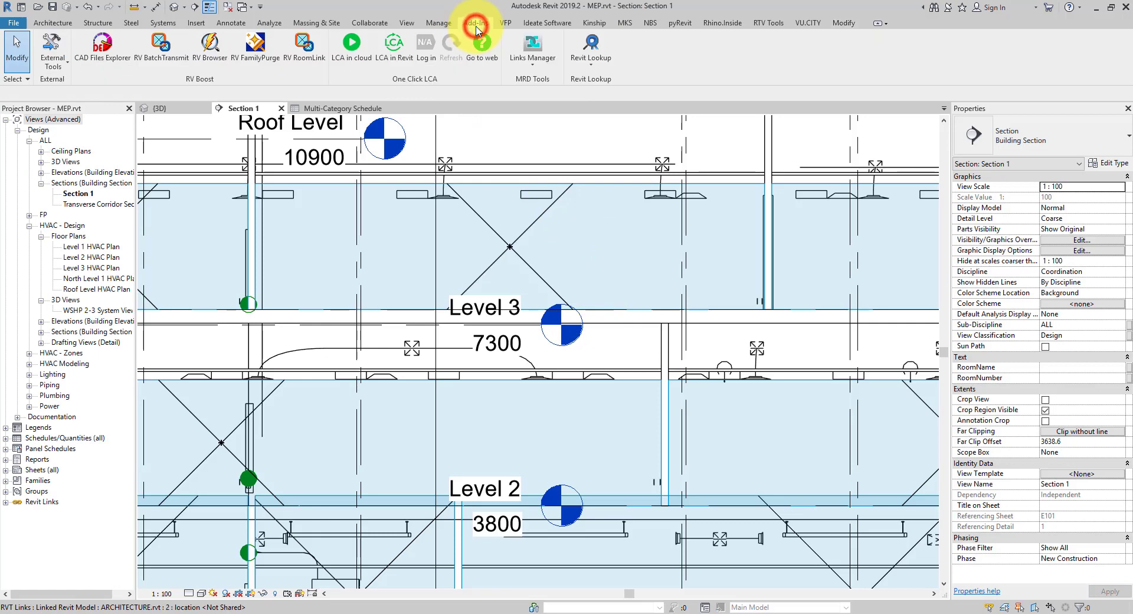
pyautogui.click(305, 52)
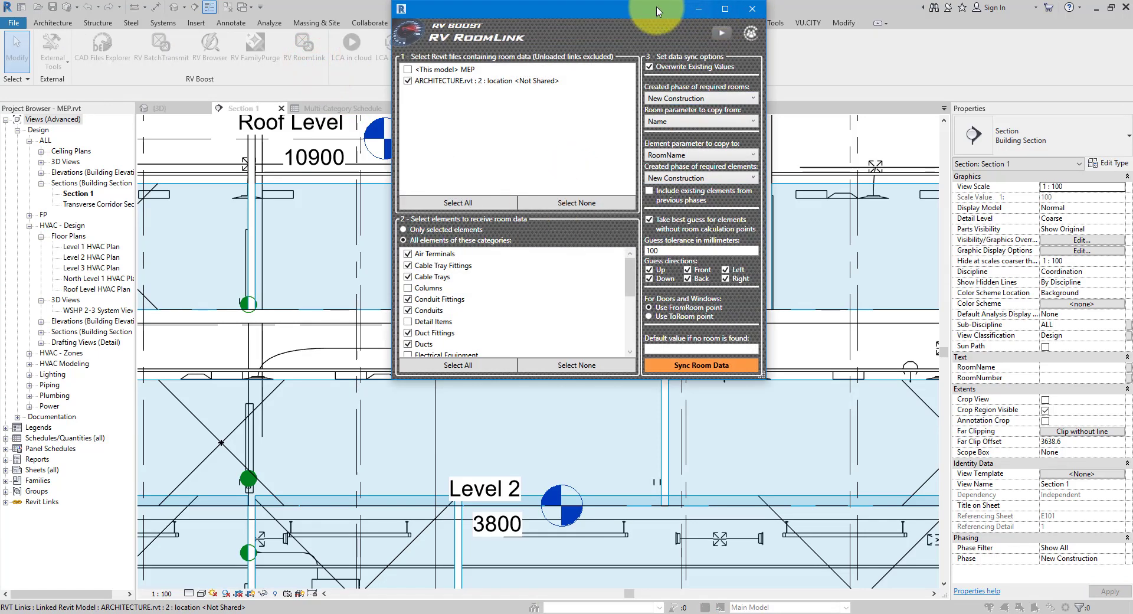
pyautogui.moveTo(653, 7); pyautogui.dragTo(793, 162)
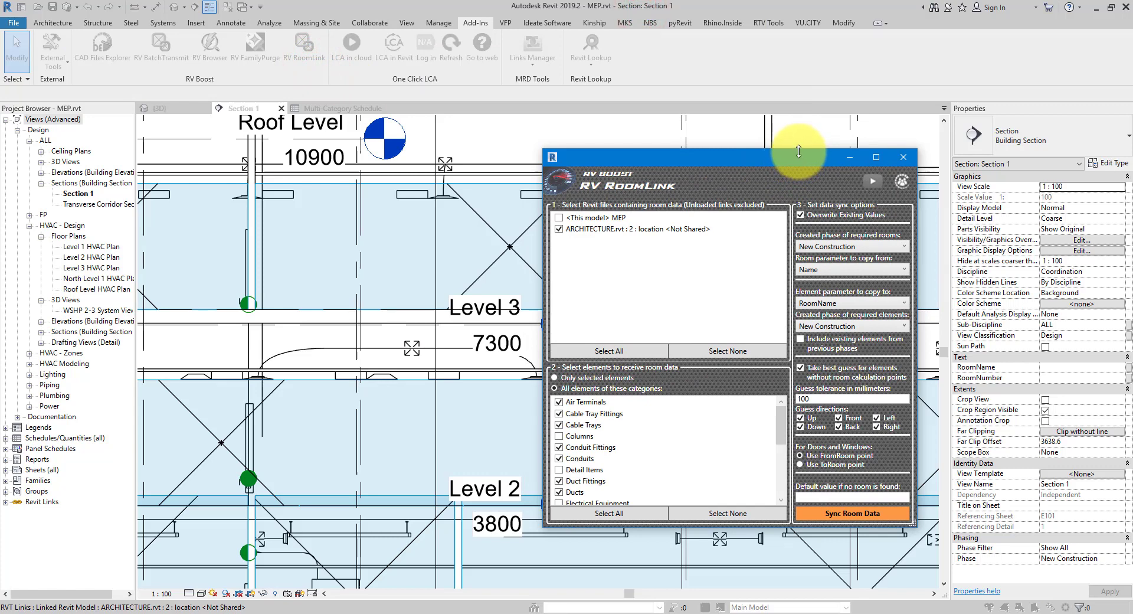
pyautogui.doubleClick(799, 152)
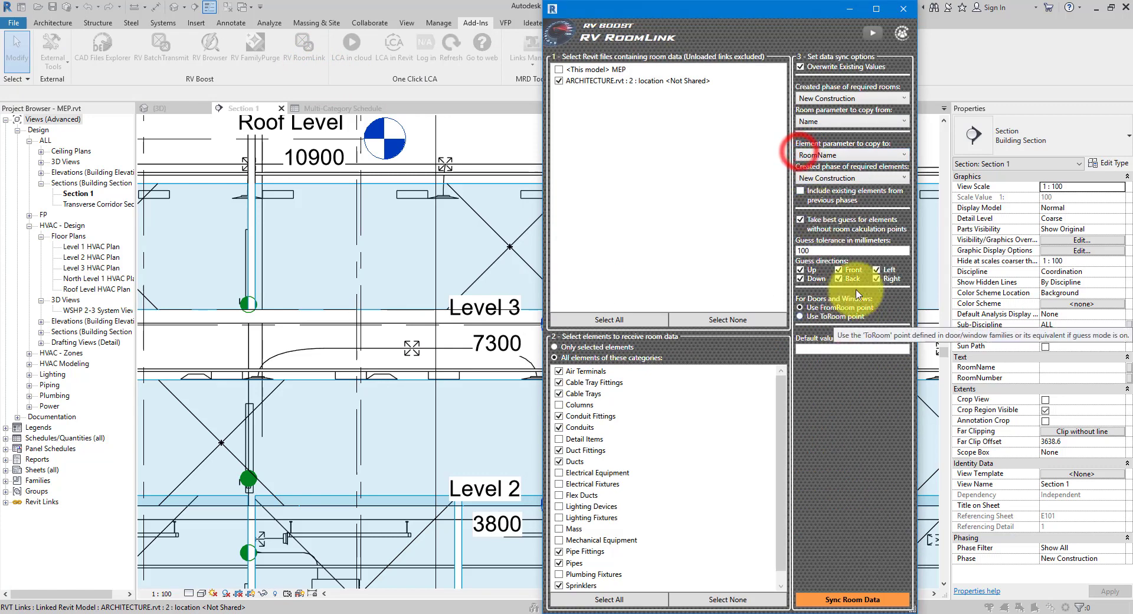
# - Set the guess tolerance for elements without room calculation points to 1000 mm
pyautogui.click(802, 220)
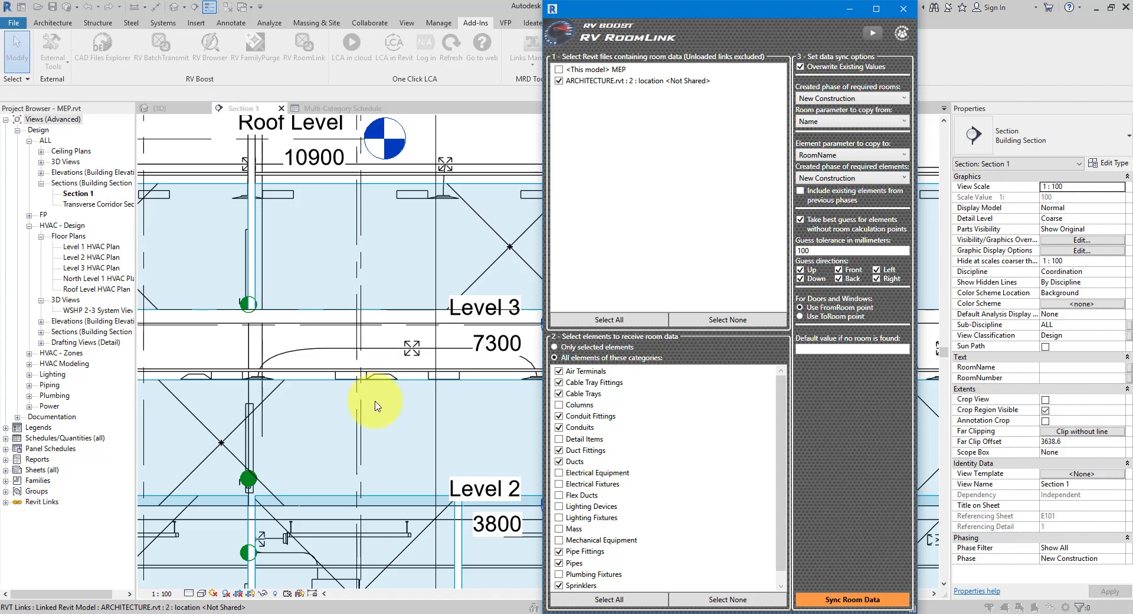
pyautogui.moveTo(816, 245)
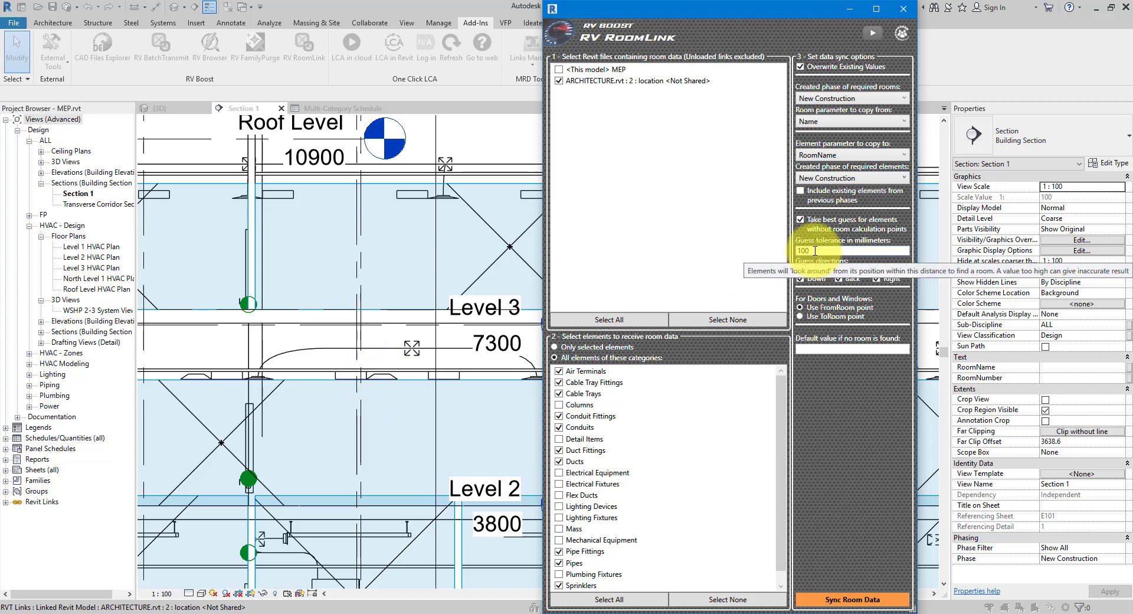
pyautogui.doubleClick(847, 250)
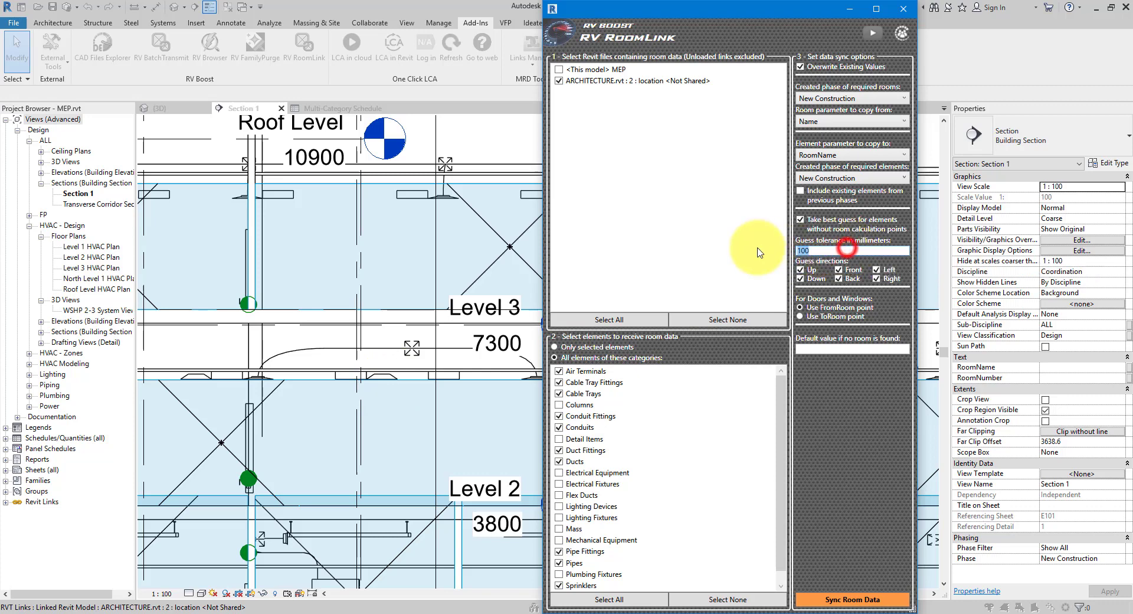
pyautogui.write('1')
# - Set the best-guess tolerance to 2000 mm
pyautogui.moveTo(824, 251)
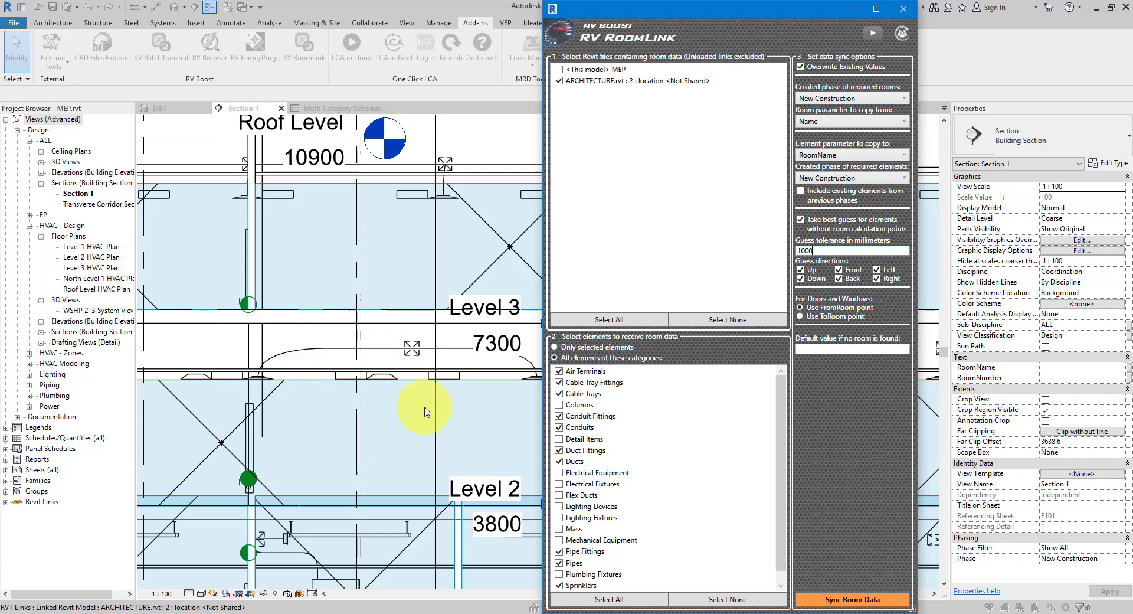
pyautogui.click(825, 251)
pyautogui.doubleClick(825, 251)
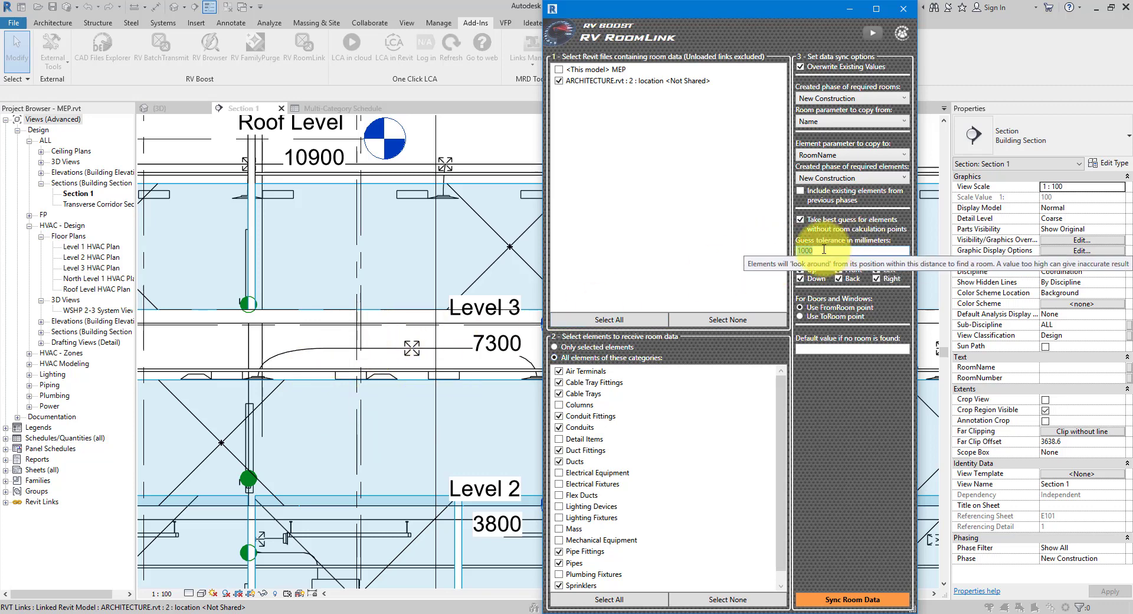
pyautogui.click(804, 251)
pyautogui.doubleClick(803, 252)
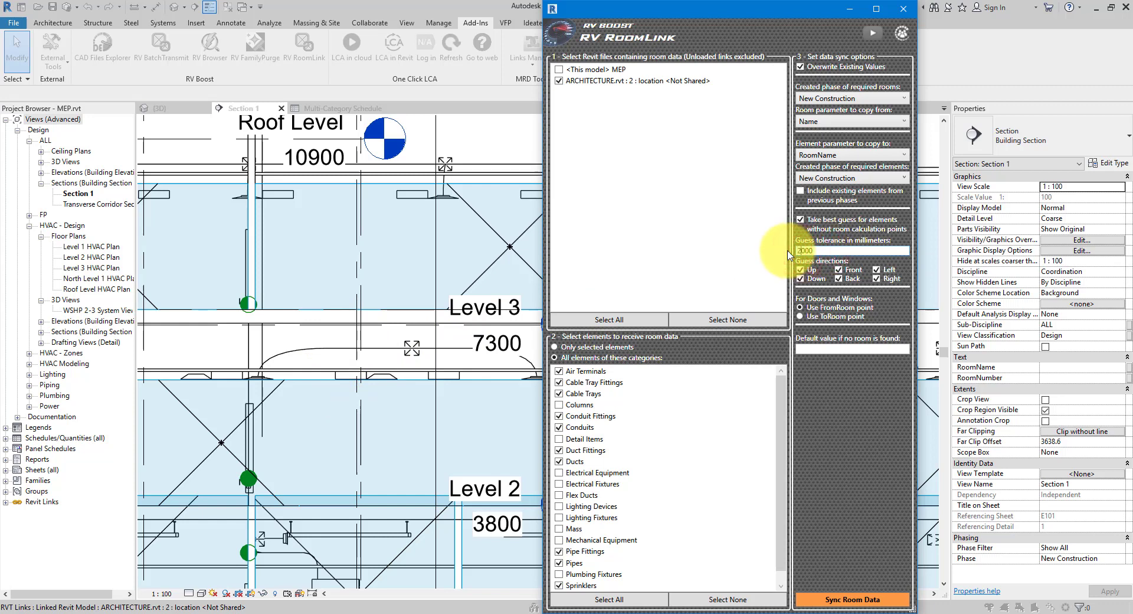
pyautogui.write('2000')
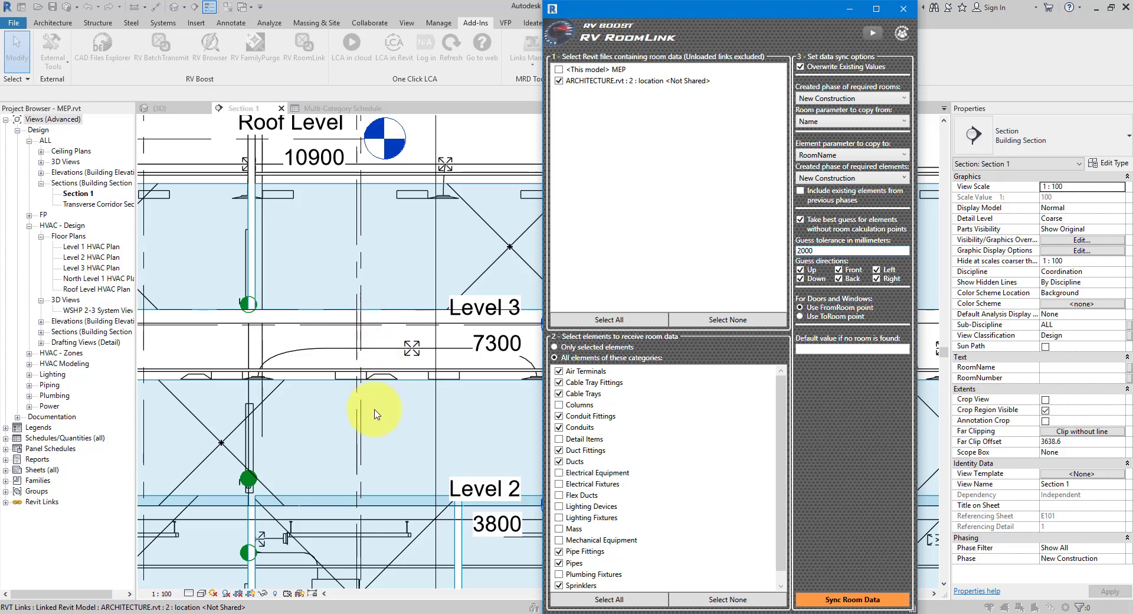
pyautogui.hotkey('ctrl', 'a')
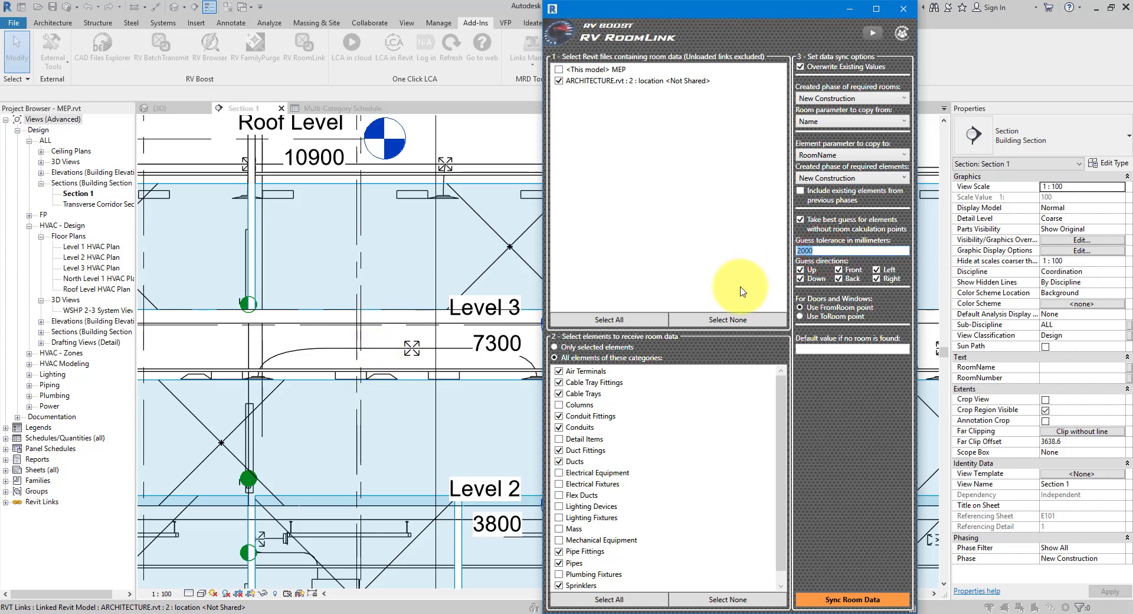
# - Restrict the guess directions to Down only by turning off Up, Front, Back, Left and Right
pyautogui.moveTo(838, 273)
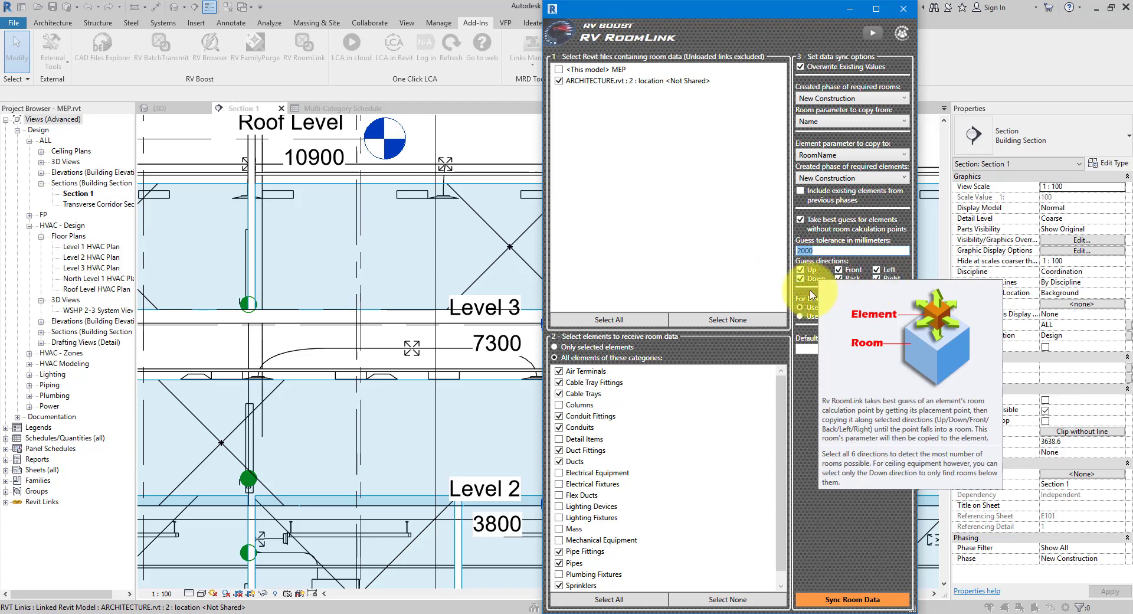
pyautogui.moveTo(876, 282)
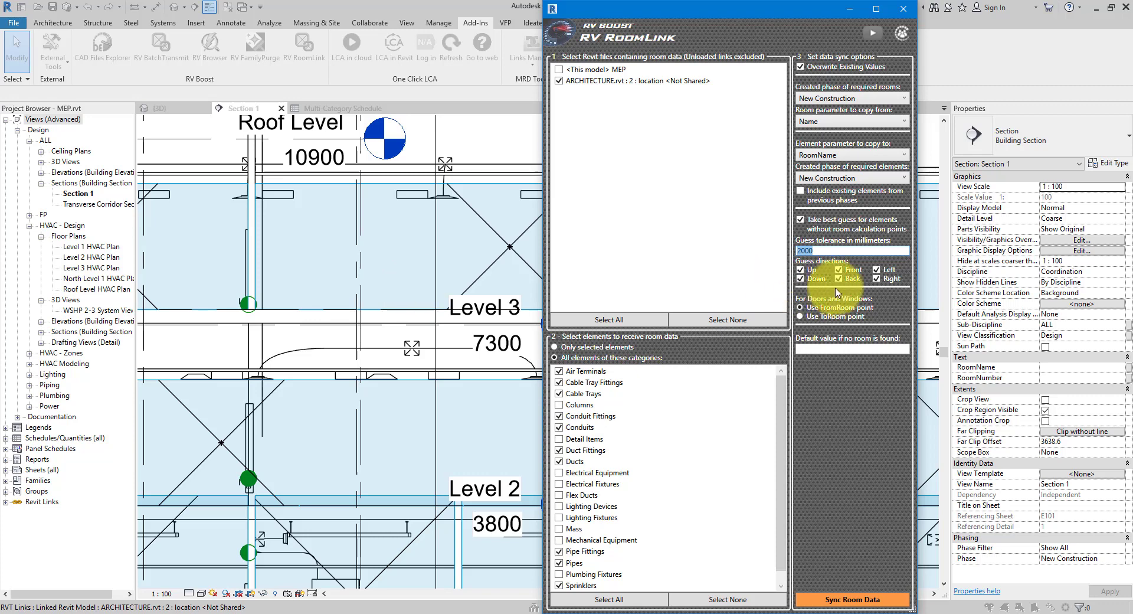
pyautogui.click(839, 269)
pyautogui.click(877, 271)
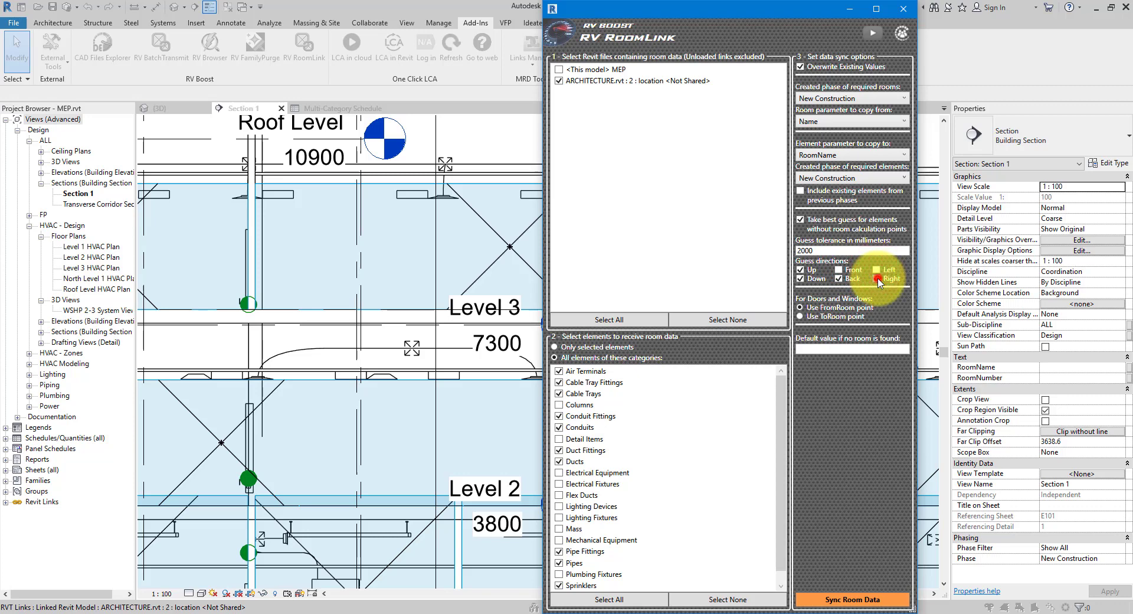
pyautogui.click(877, 278)
pyautogui.click(839, 278)
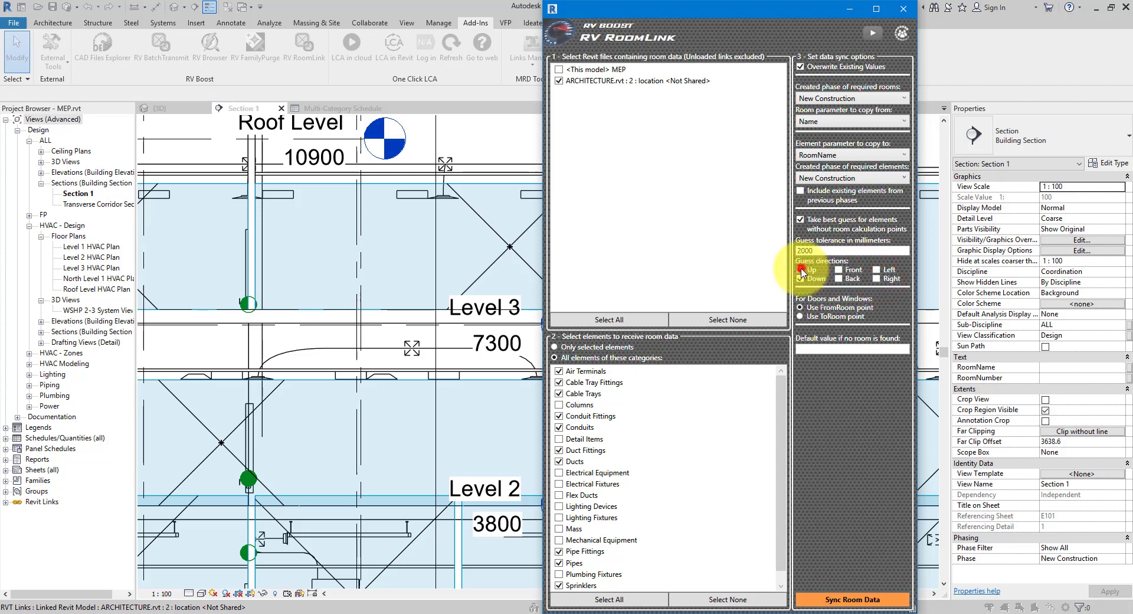
pyautogui.click(801, 269)
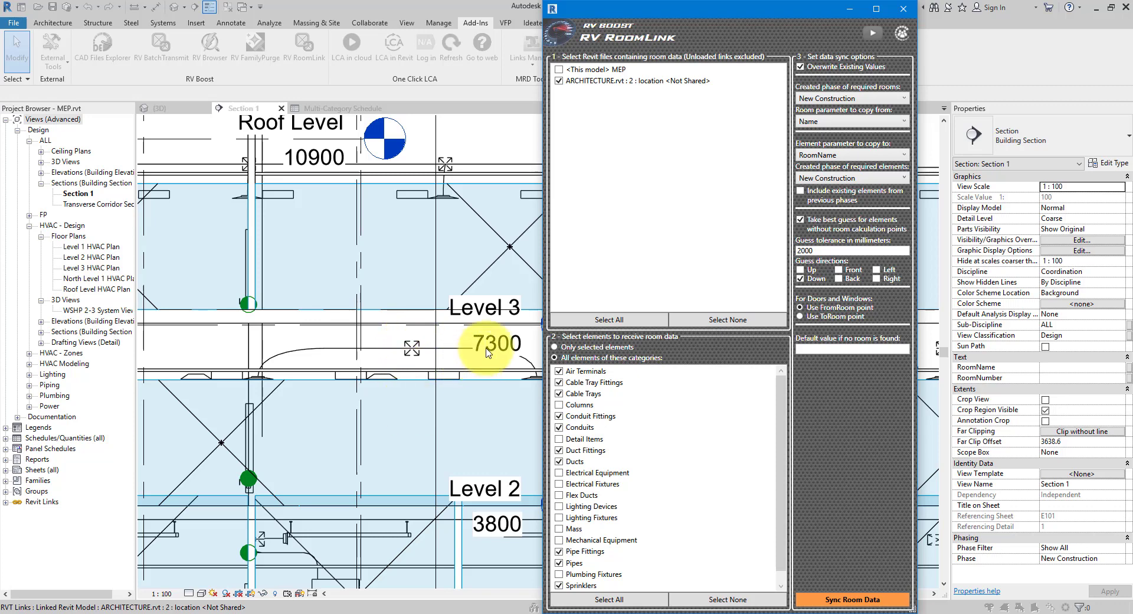
# - Set the default value for elements without a room to <Not found> and sync the room data
pyautogui.moveTo(809, 273)
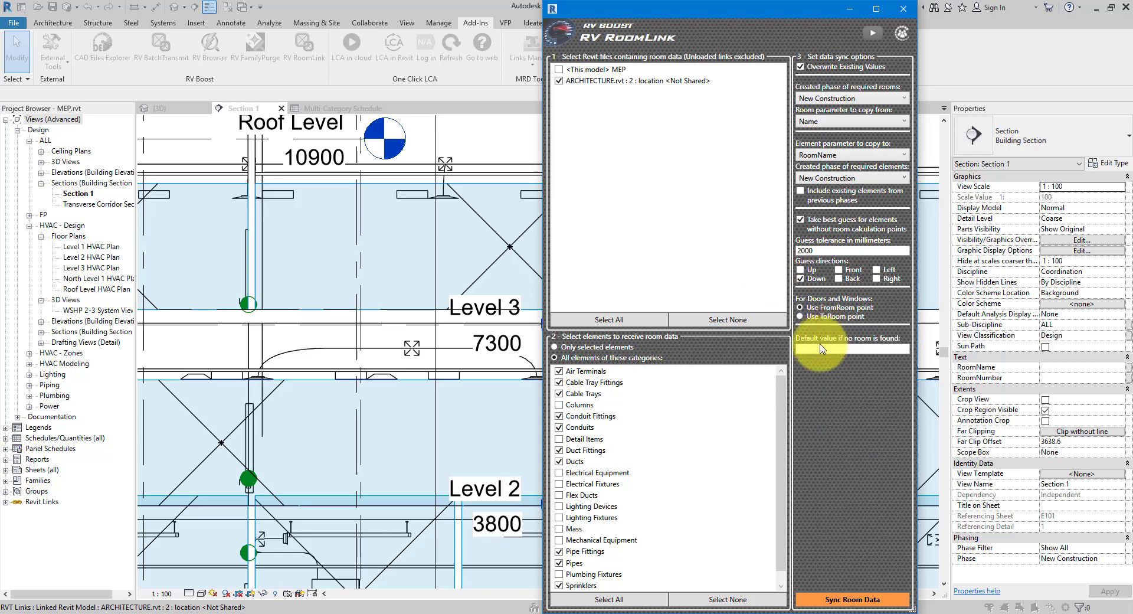
pyautogui.click(827, 349)
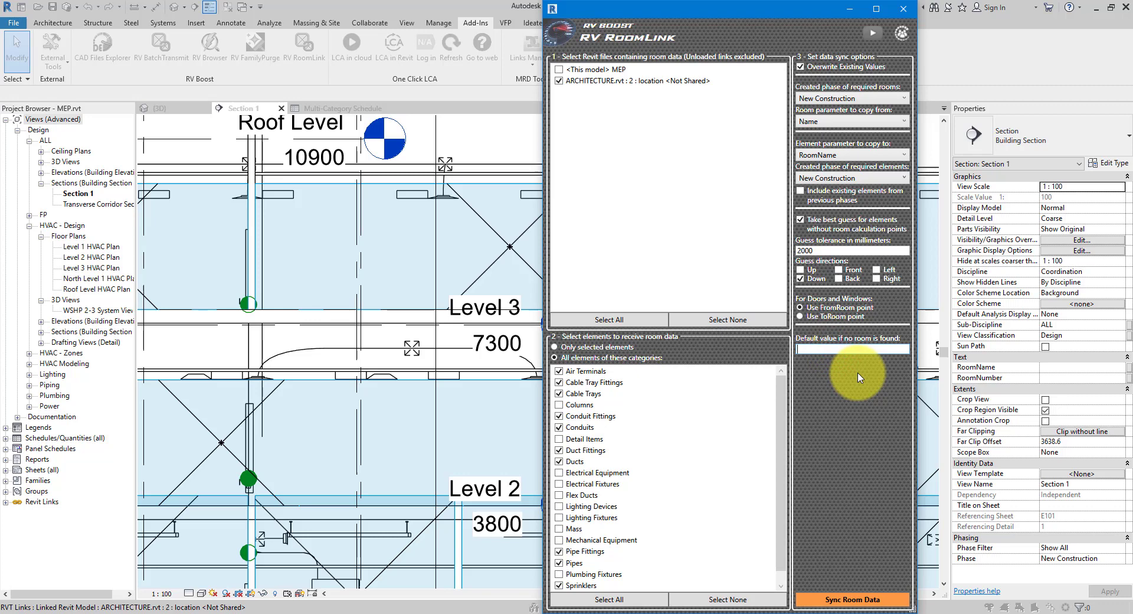
pyautogui.write('<Not found>')
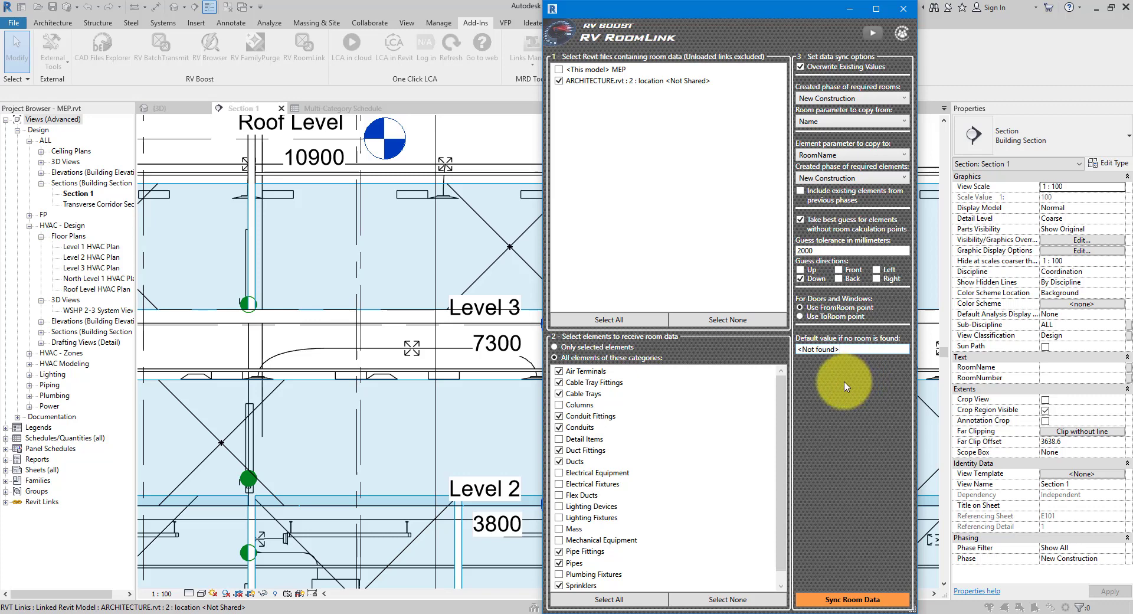
pyautogui.click(857, 600)
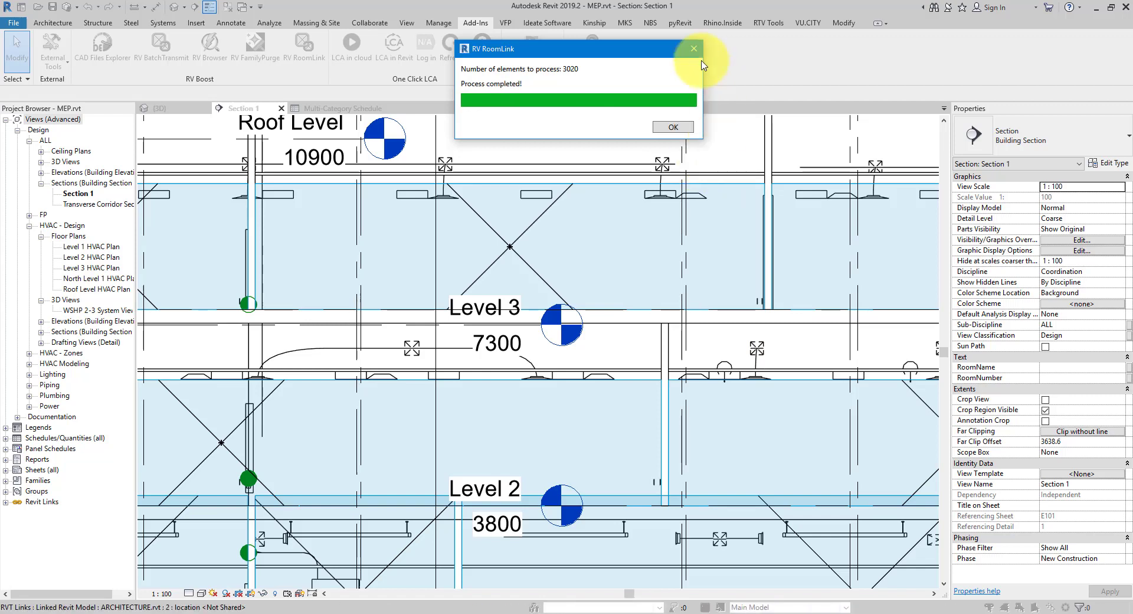
pyautogui.click(671, 126)
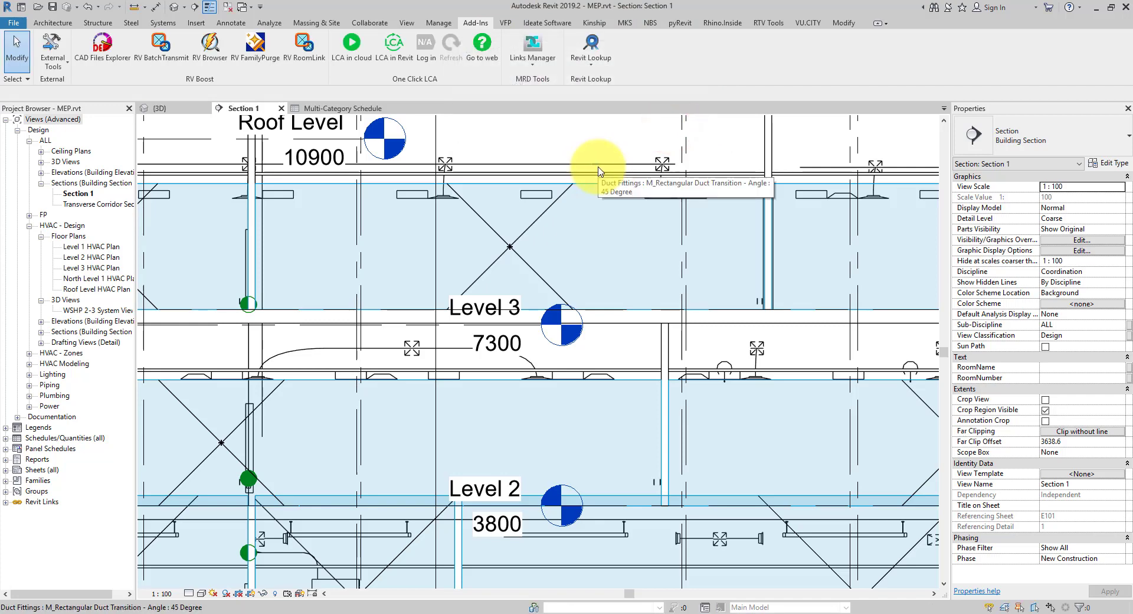
# - Remove the Room: Name and Room: Number fields from the Multi-Category Schedule
pyautogui.click(335, 110)
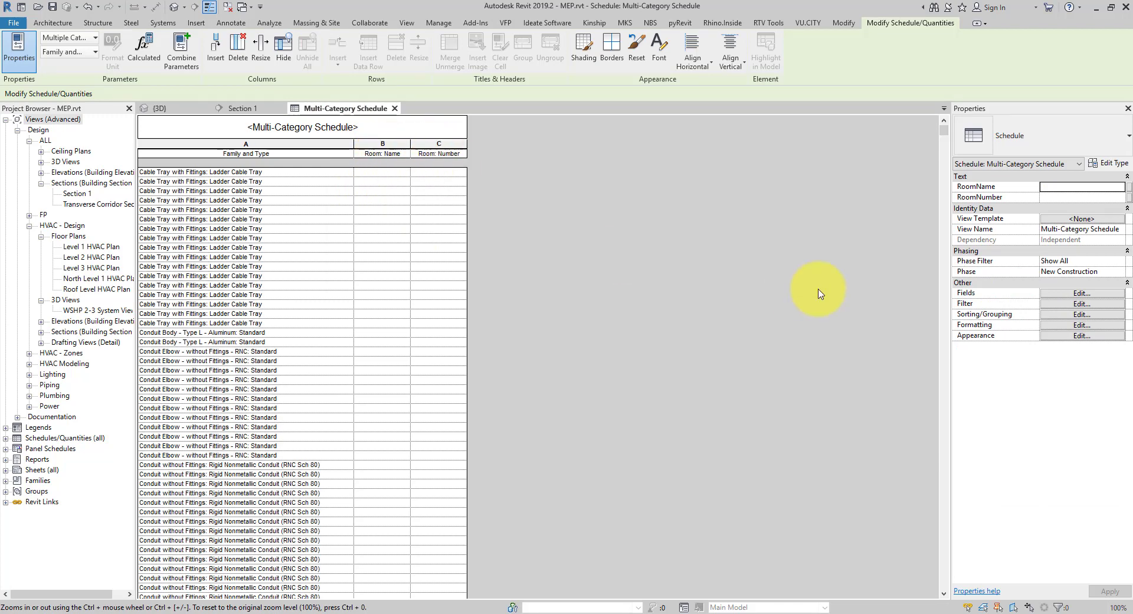
pyautogui.click(1048, 294)
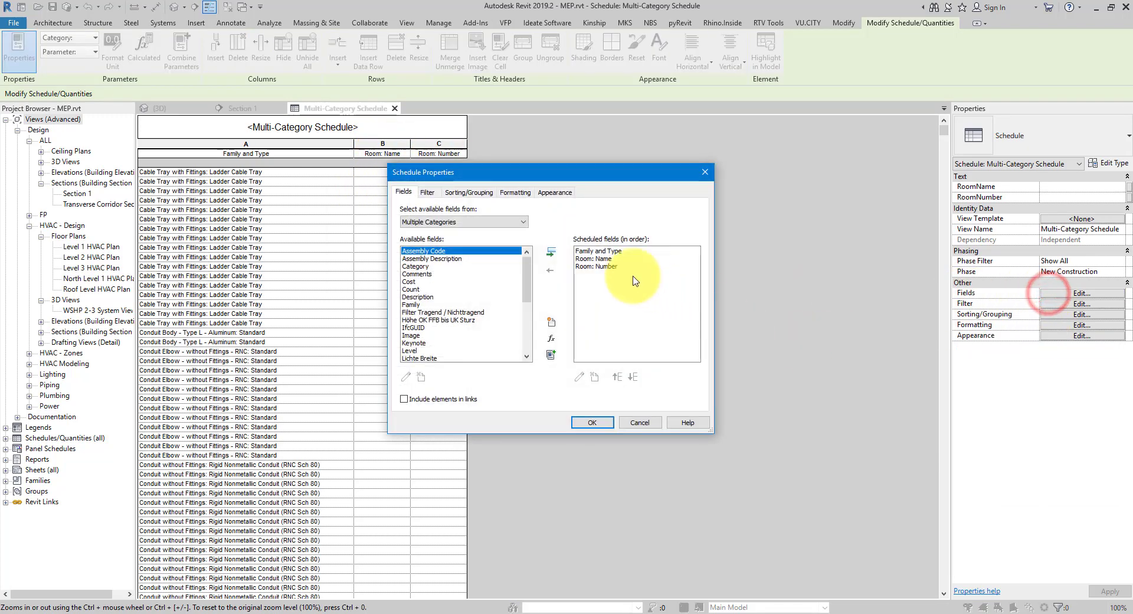
pyautogui.moveTo(597, 258); pyautogui.dragTo(593, 270)
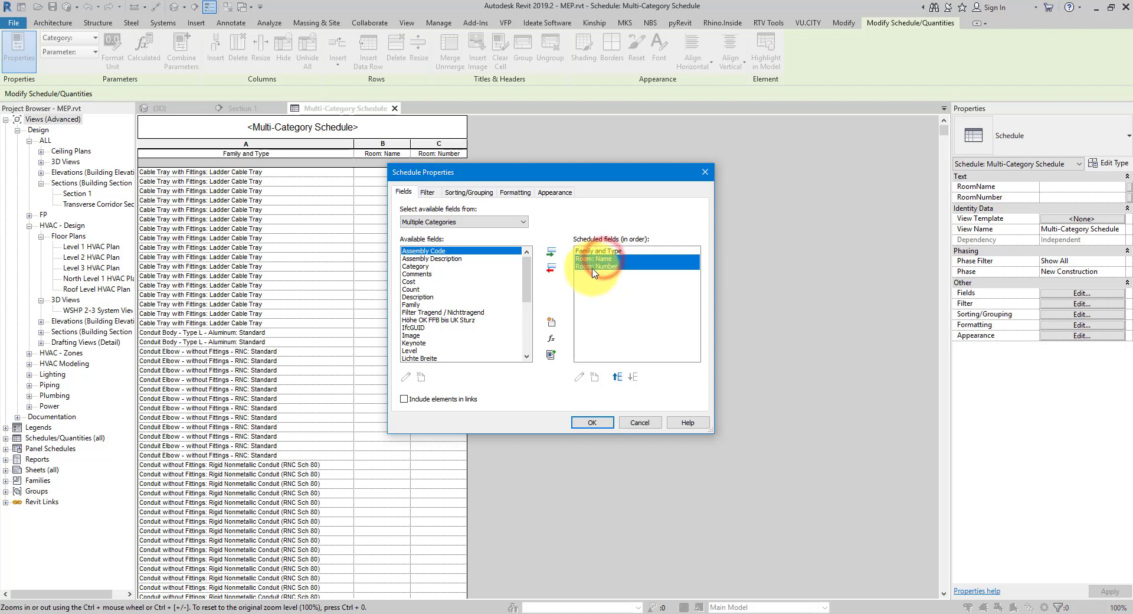
pyautogui.click(551, 269)
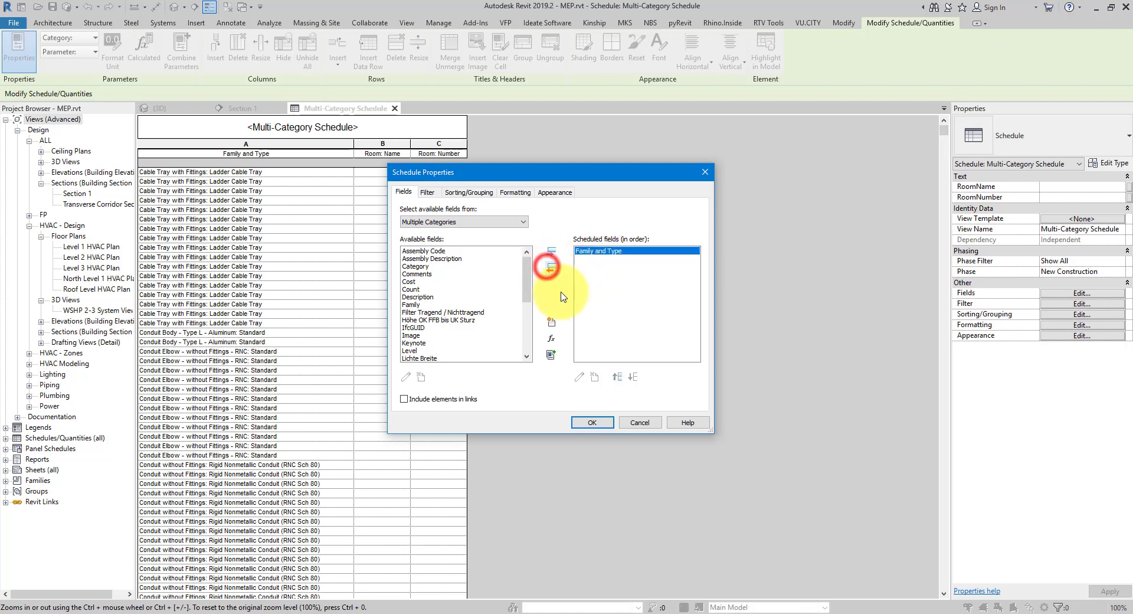
# - Add the RoomName and RoomNumber parameters as fields after Family and Type in the Multi-Category Schedule
pyautogui.click(503, 222)
pyautogui.click(503, 222)
pyautogui.moveTo(526, 278); pyautogui.dragTo(525, 330)
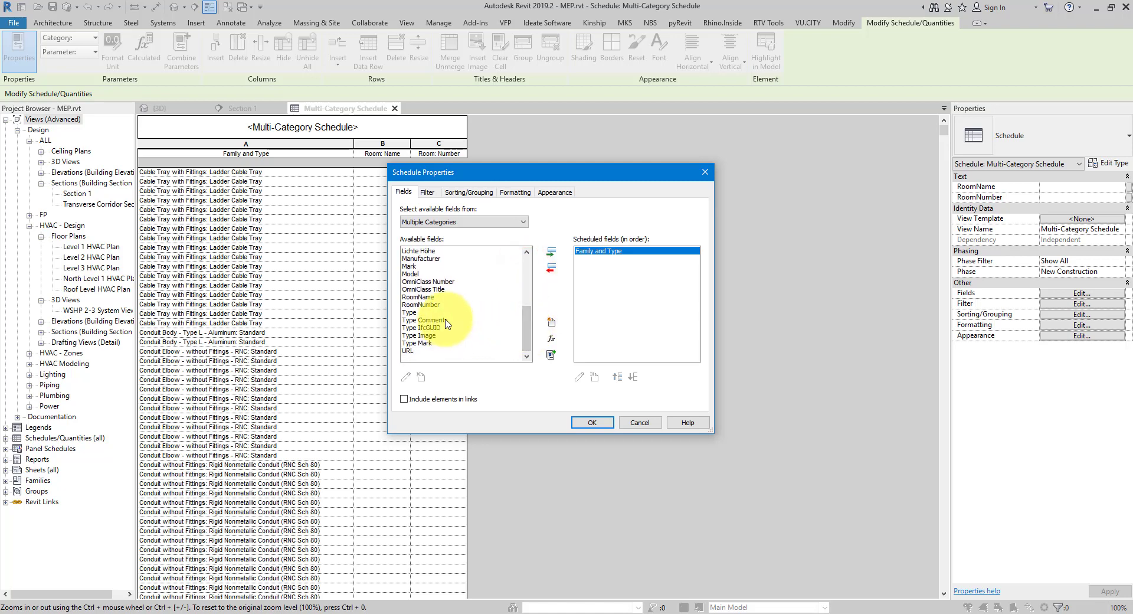
pyautogui.moveTo(422, 297); pyautogui.dragTo(450, 304)
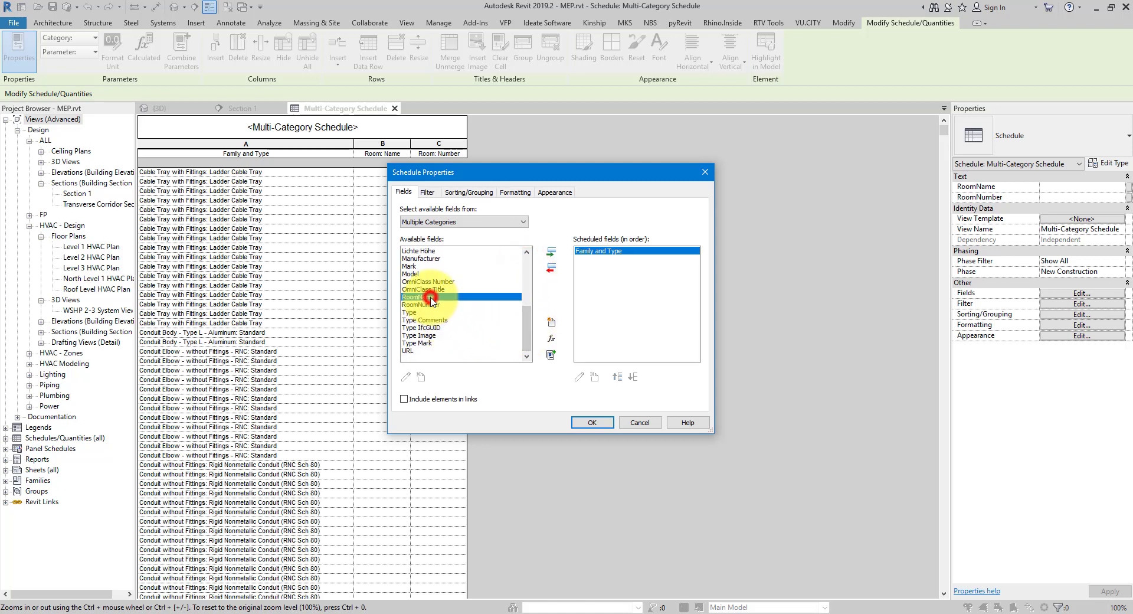
pyautogui.click(551, 256)
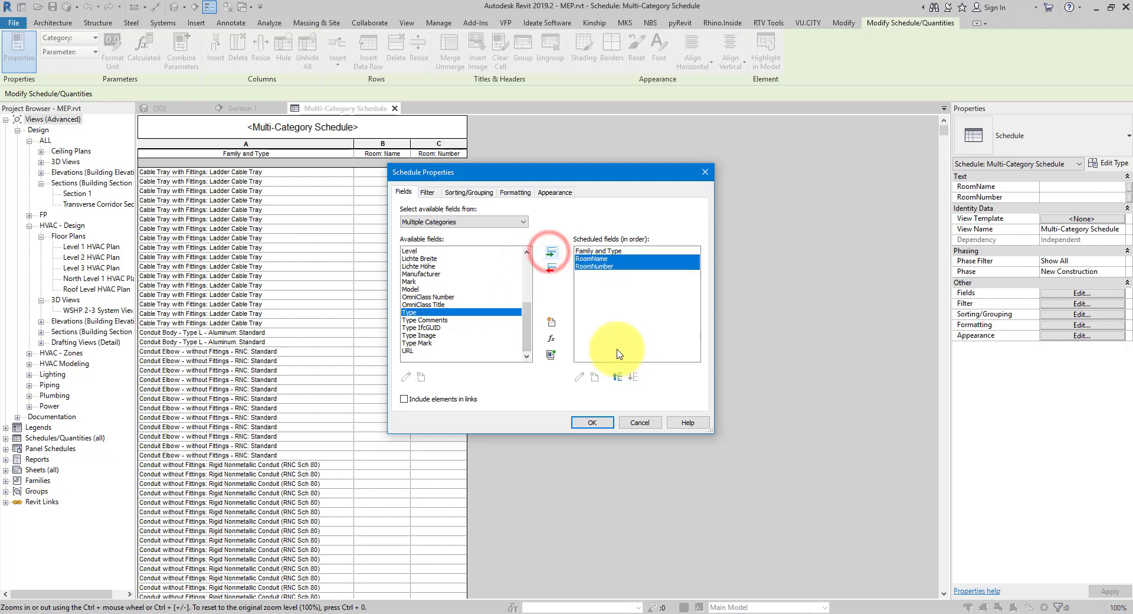
pyautogui.click(585, 332)
pyautogui.click(591, 421)
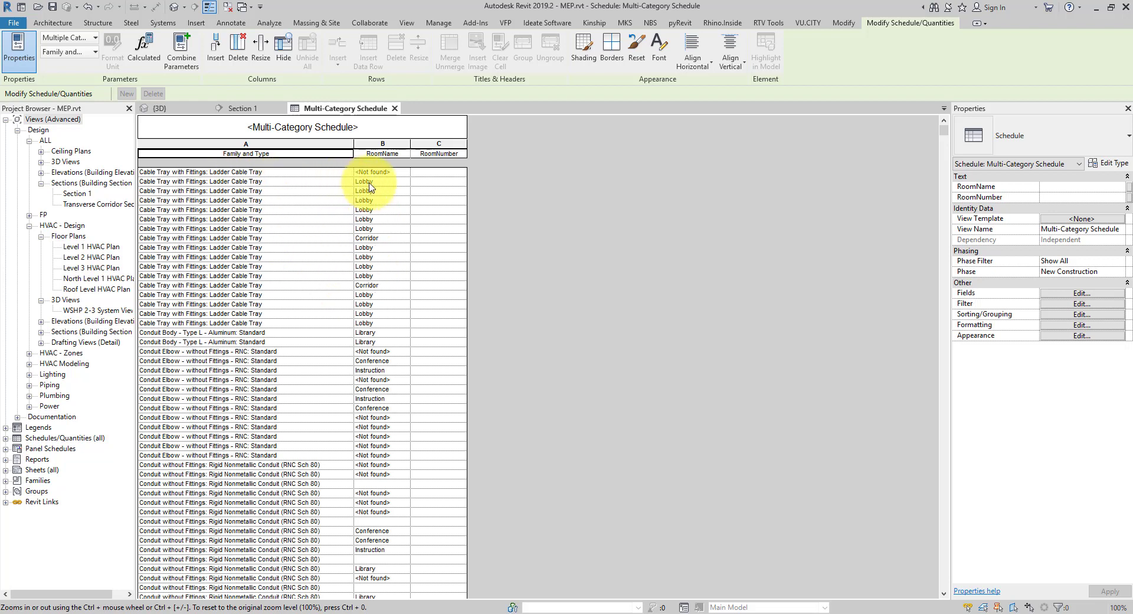
# - Review the synced RoomName values of the pipe elbows in the schedule
pyautogui.moveTo(945, 133); pyautogui.dragTo(943, 228)
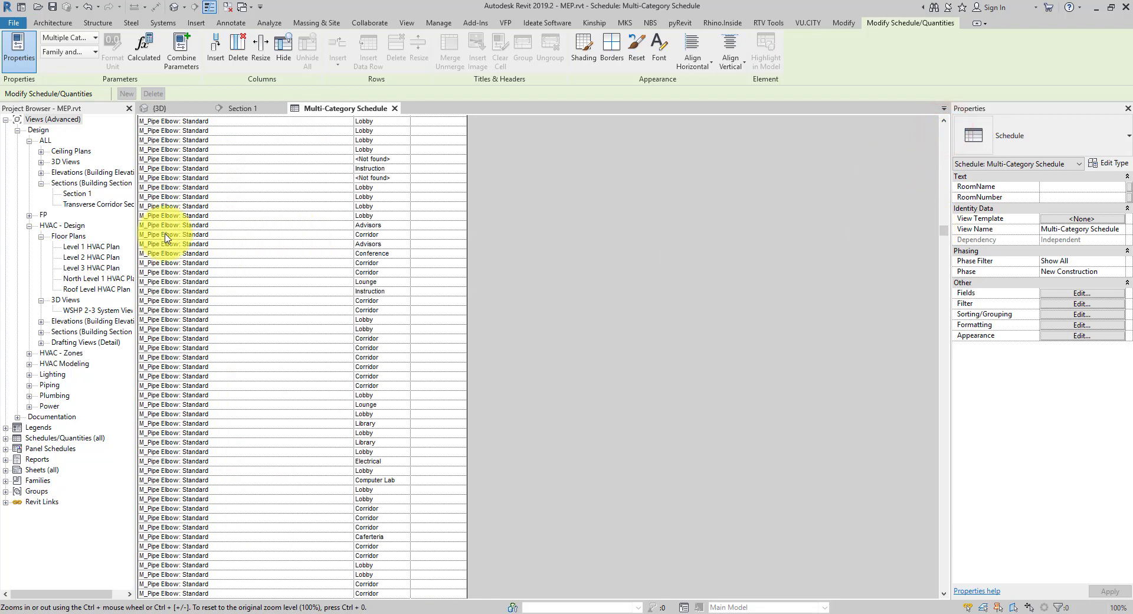
pyautogui.click(387, 216)
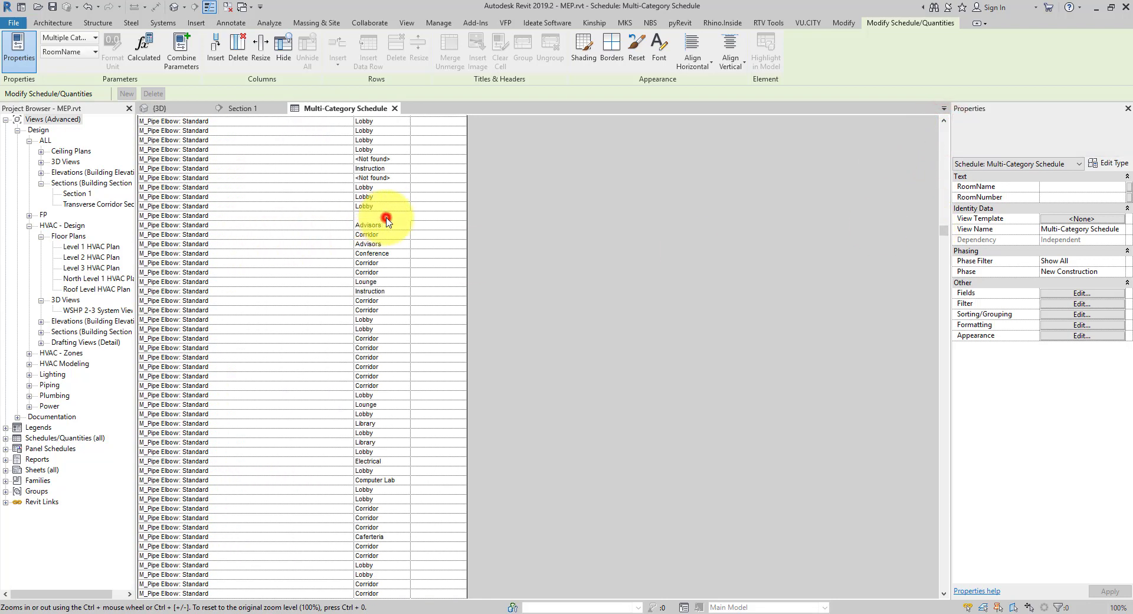
pyautogui.click(392, 244)
pyautogui.click(395, 253)
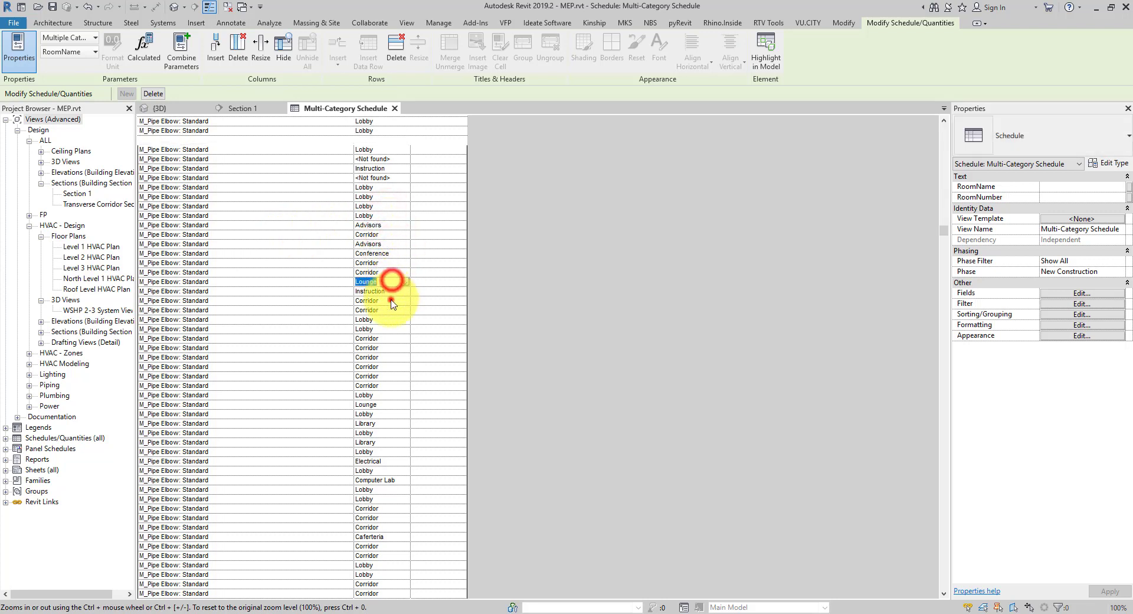
pyautogui.click(388, 319)
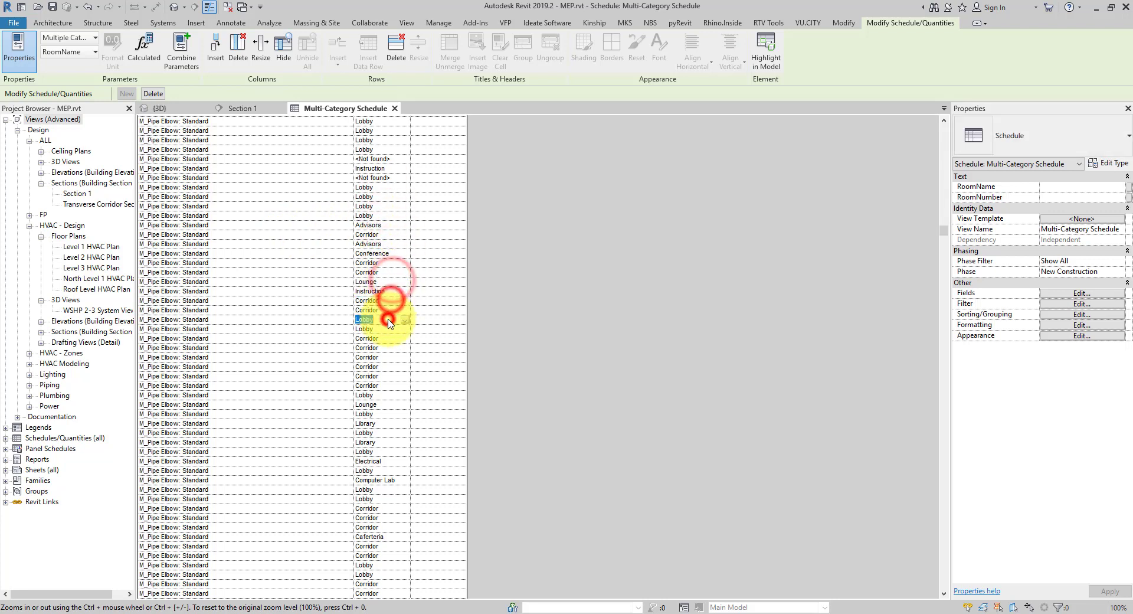
# - Set RV RoomLink's guess tolerance to 3000 mm and sync the room names into RoomName again
pyautogui.click(403, 179)
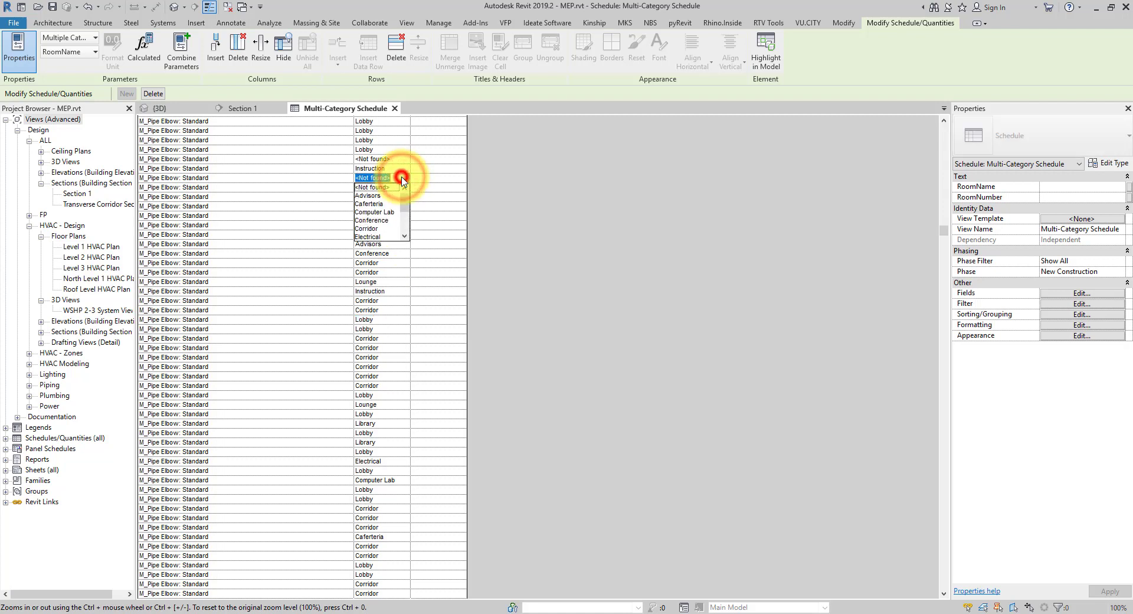
pyautogui.click(403, 178)
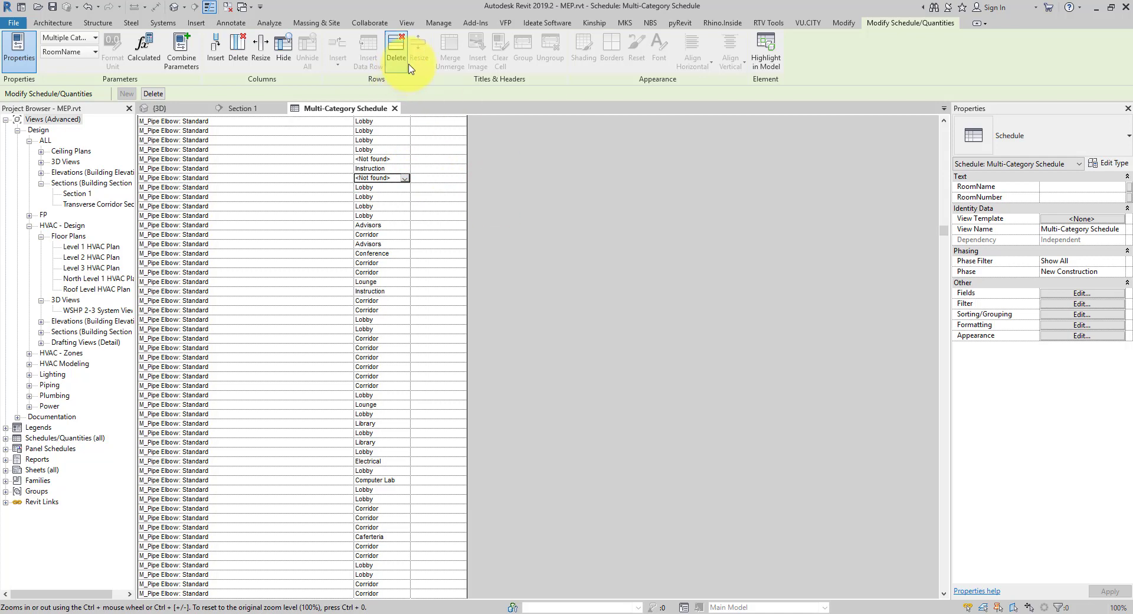
pyautogui.click(488, 25)
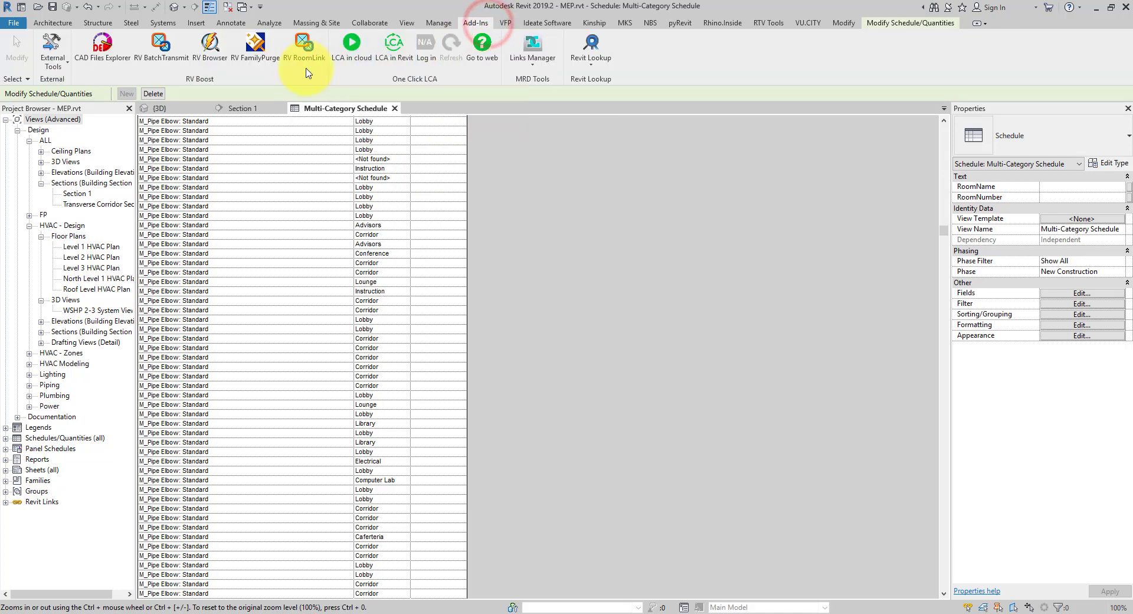
pyautogui.click(303, 45)
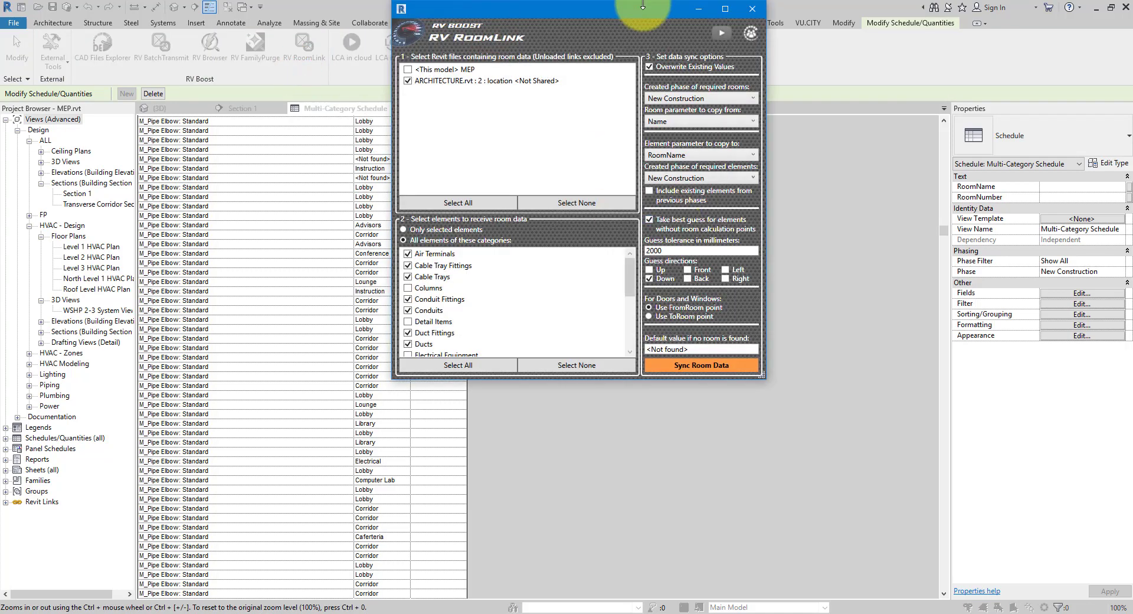
pyautogui.moveTo(652, 12); pyautogui.dragTo(755, 155)
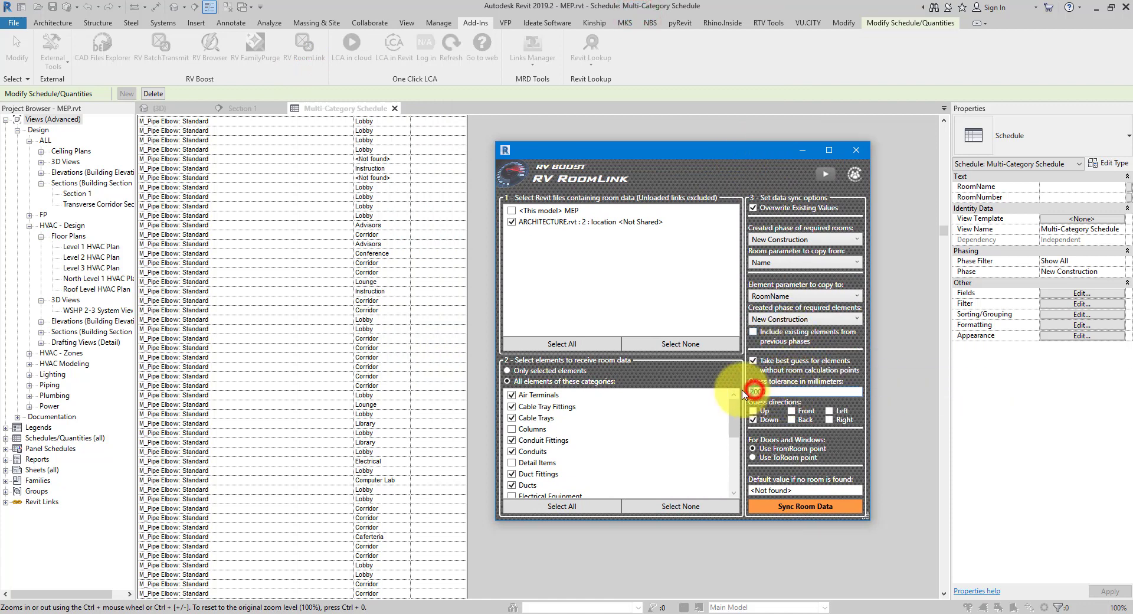
pyautogui.doubleClick(774, 390)
pyautogui.write('3000')
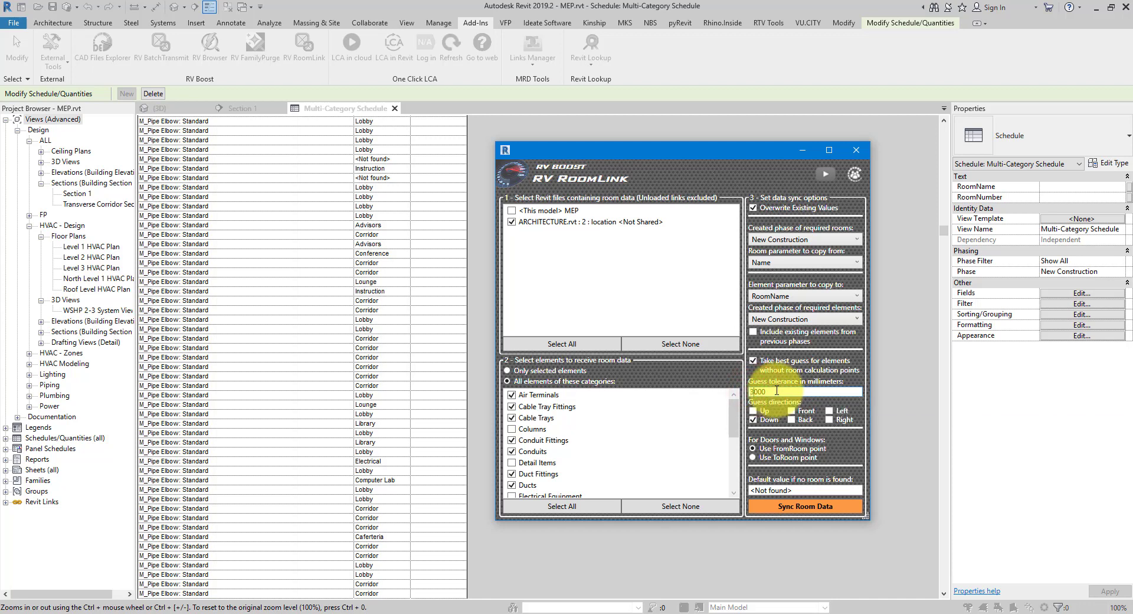
pyautogui.click(787, 506)
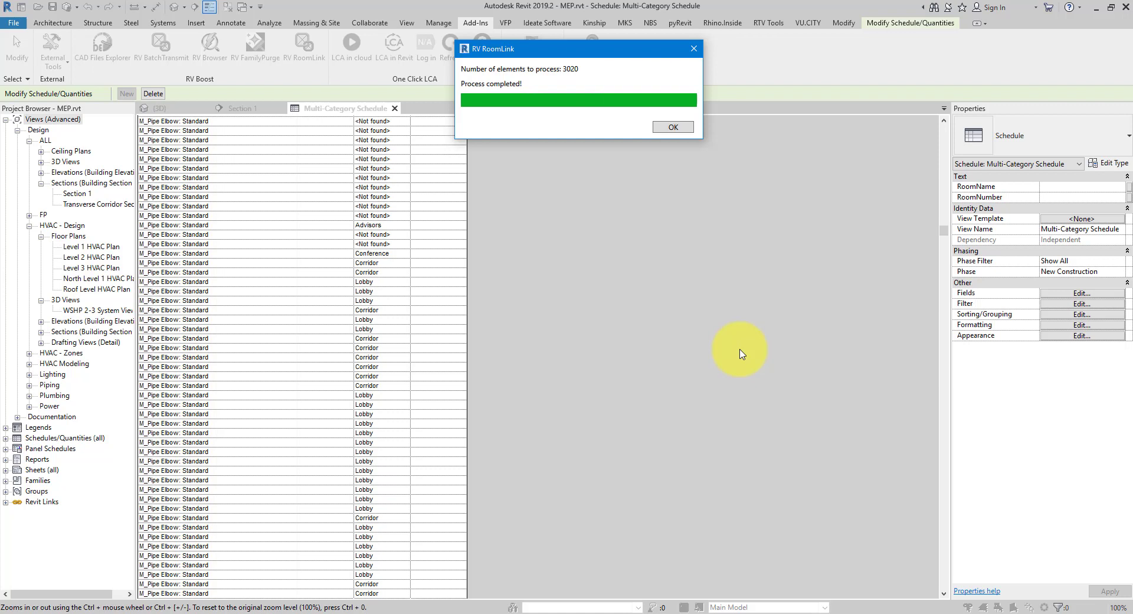
pyautogui.click(672, 126)
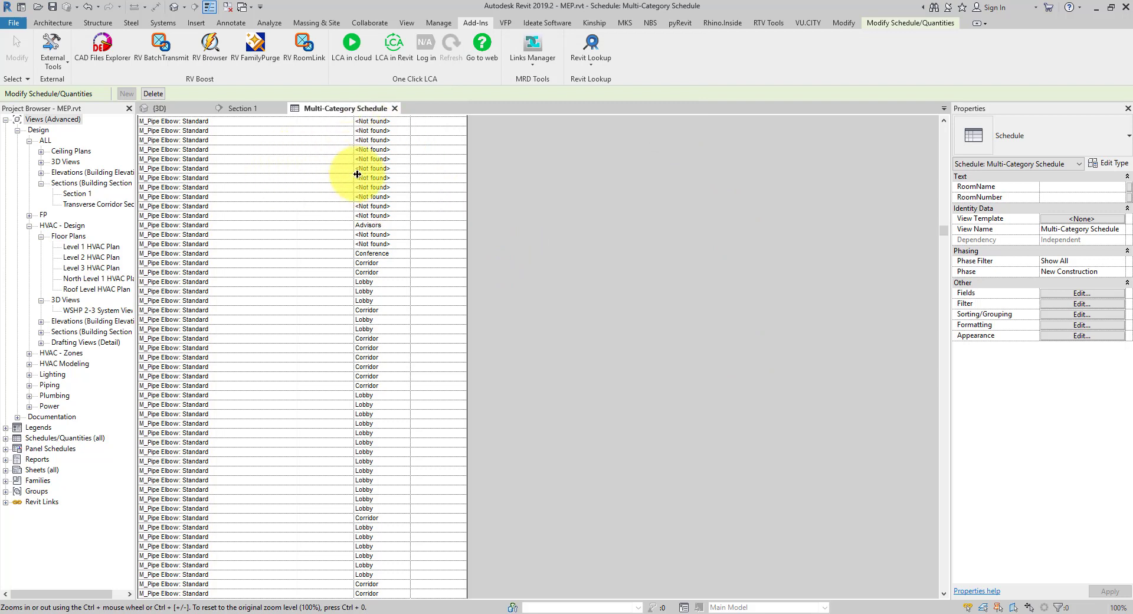
# - Set RV RoomLink to copy the room Number parameter to RoomNumber and sync the room data
pyautogui.moveTo(942, 227); pyautogui.dragTo(940, 331)
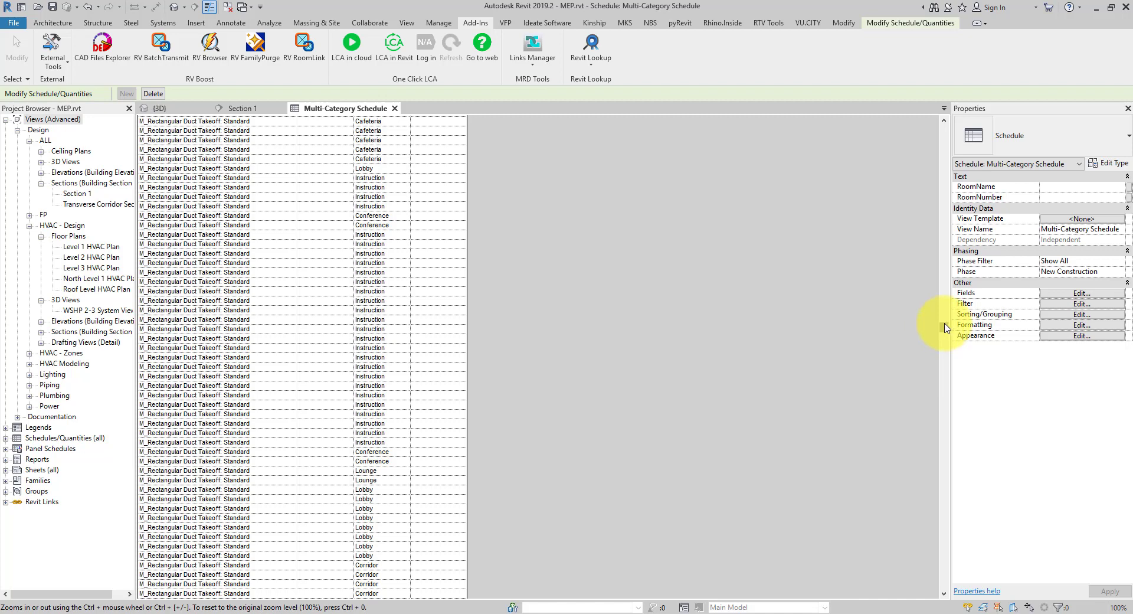
pyautogui.moveTo(944, 328); pyautogui.dragTo(943, 127)
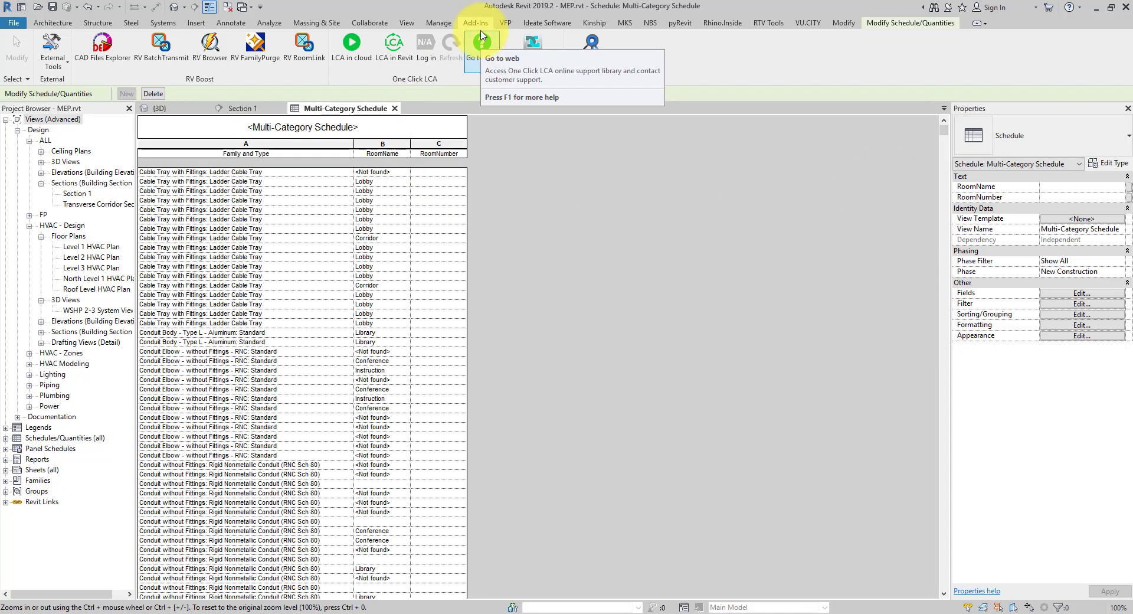
pyautogui.click(323, 70)
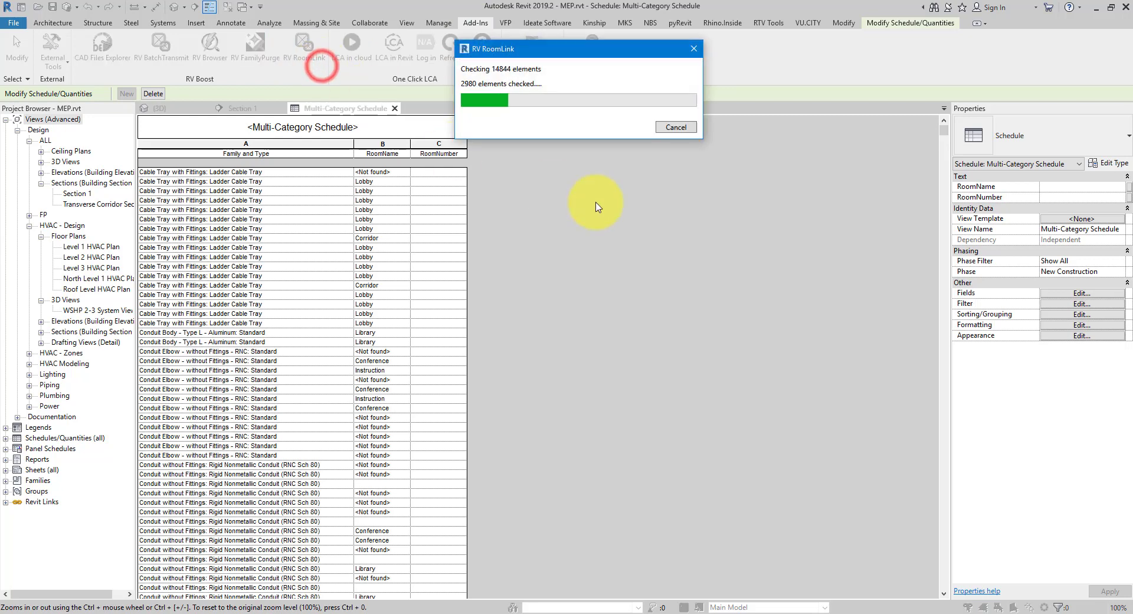
pyautogui.moveTo(650, 112); pyautogui.dragTo(671, 150)
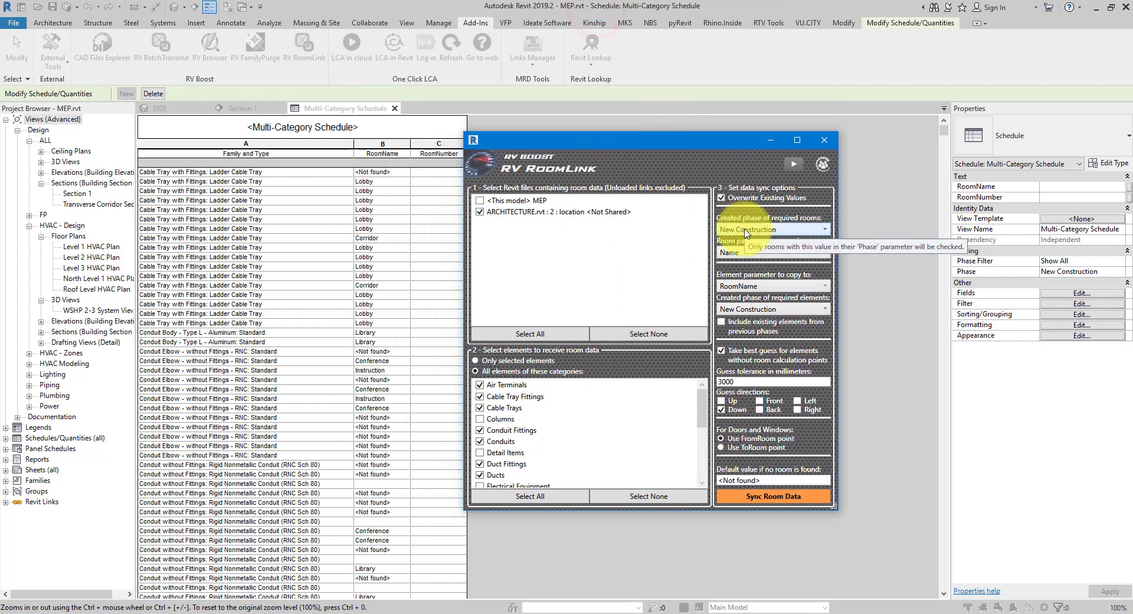
pyautogui.click(778, 252)
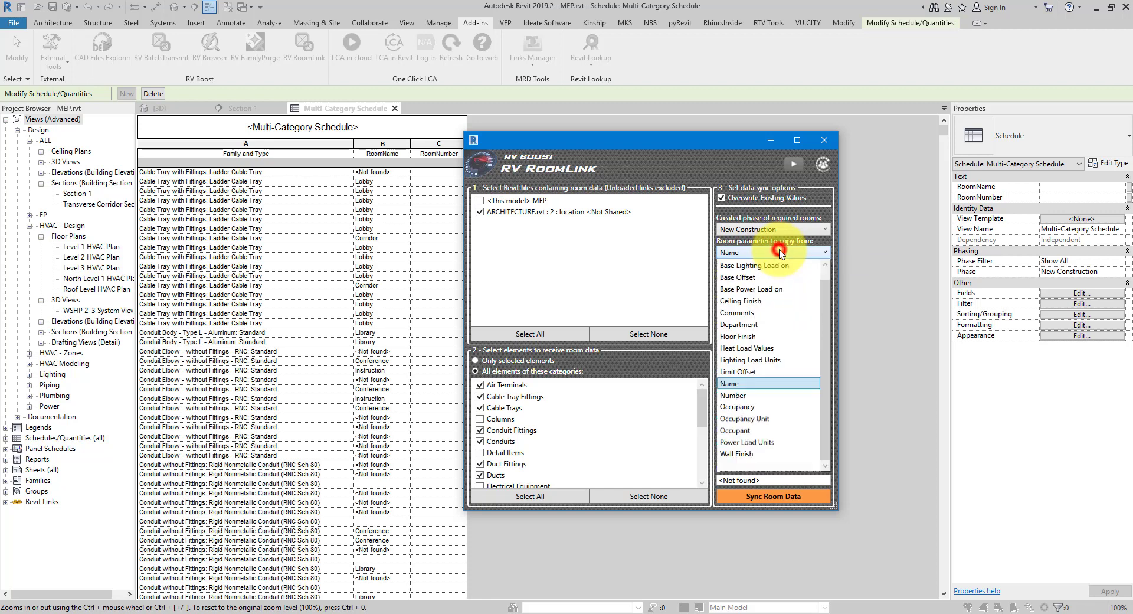
pyautogui.click(736, 395)
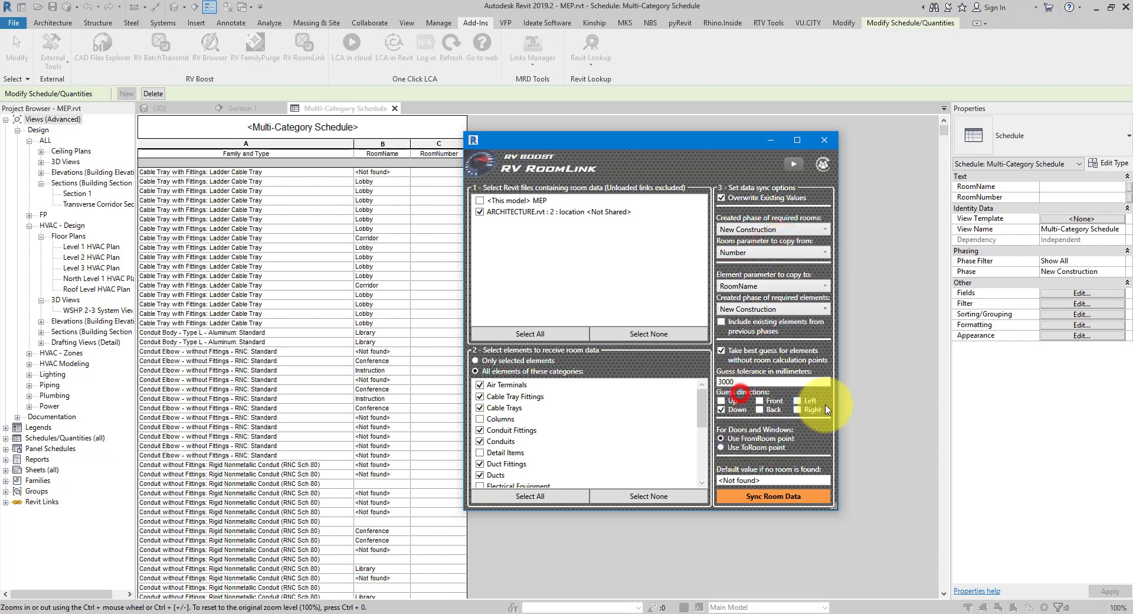
pyautogui.click(788, 286)
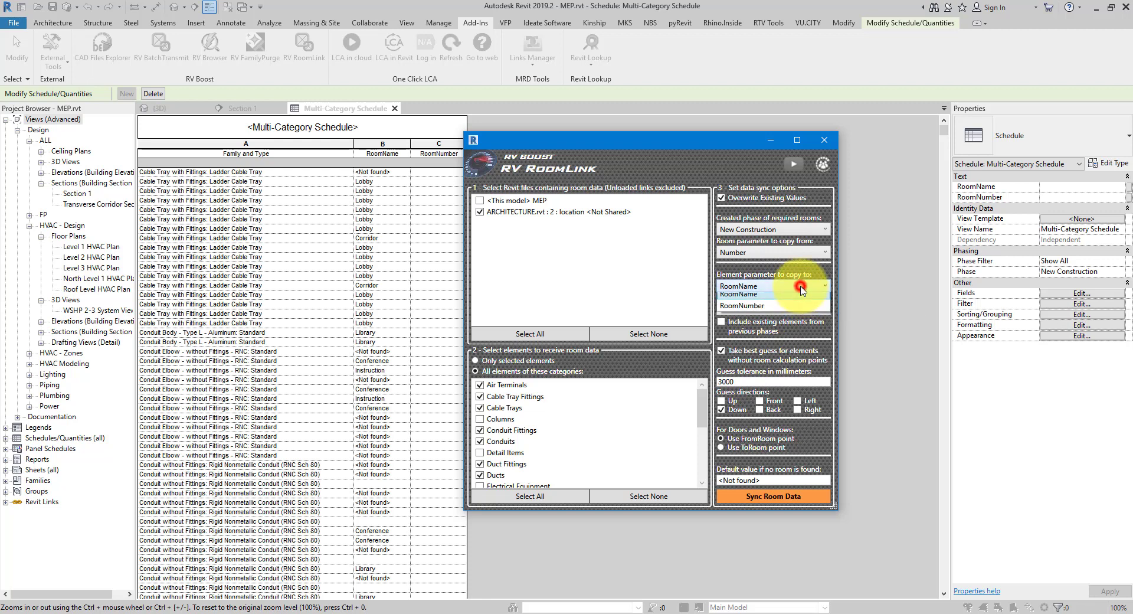
pyautogui.click(761, 346)
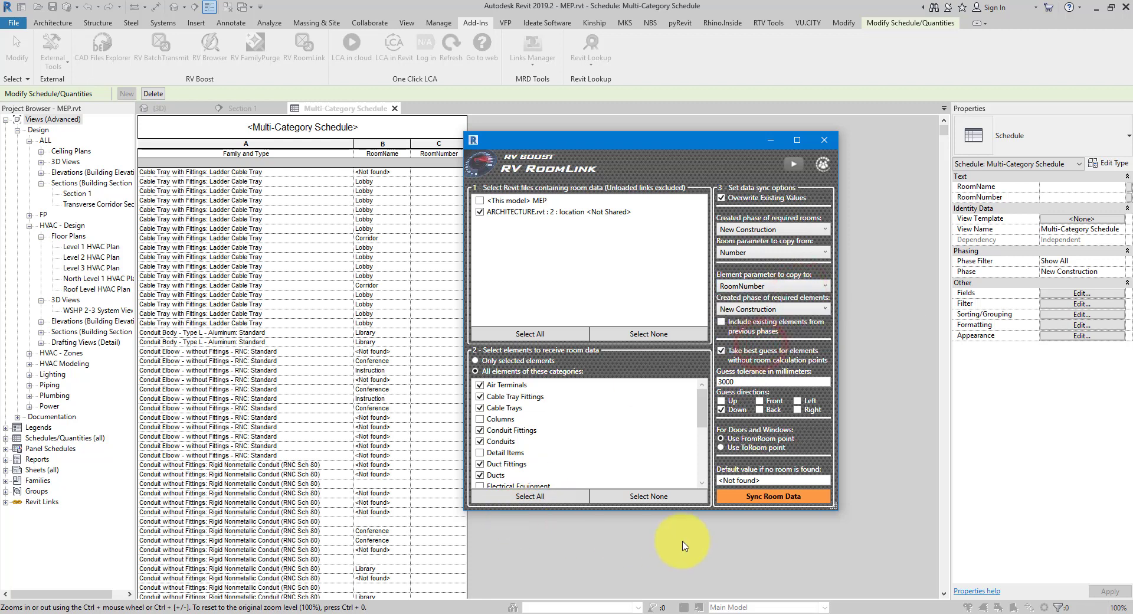
pyautogui.click(772, 498)
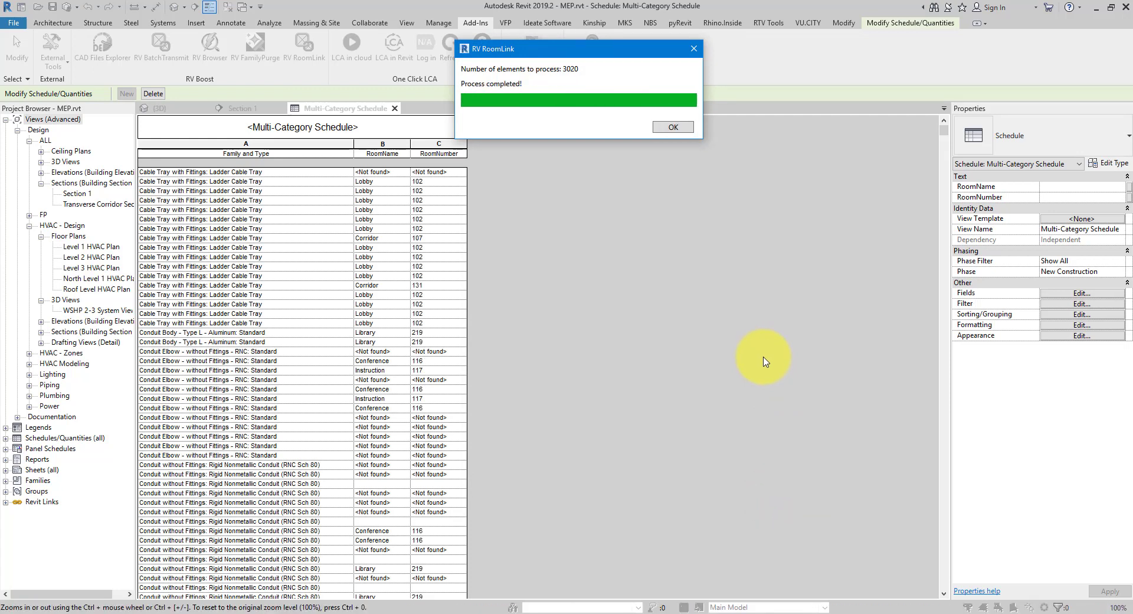
pyautogui.click(669, 125)
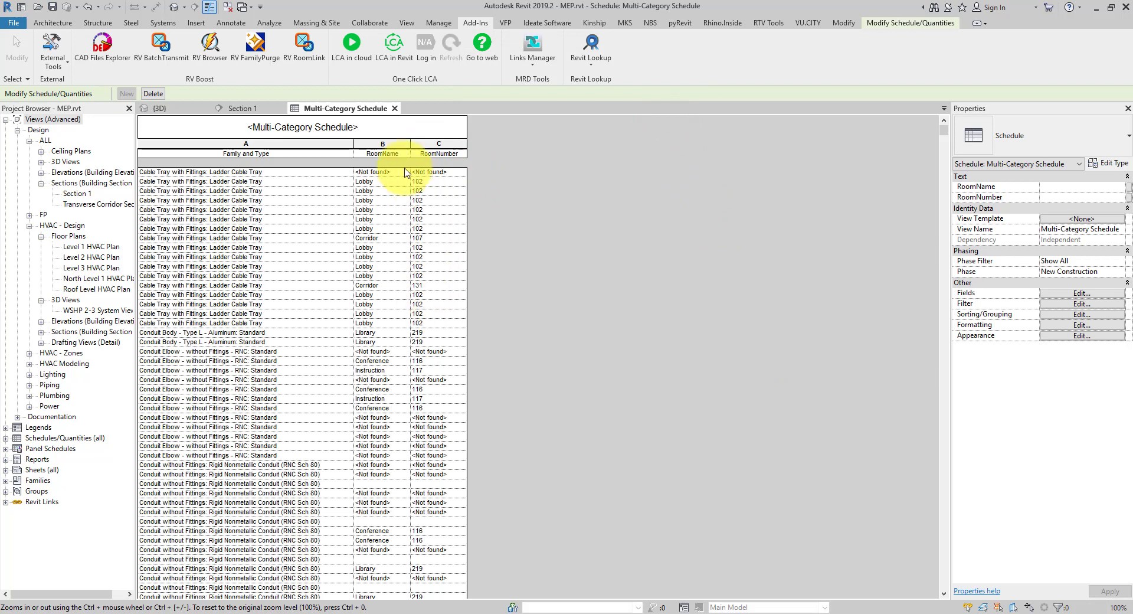
# - Inspect the ARCHITECTURE.rvt link's properties under Revit Links and reopen RV RoomLink to review its sync options
pyautogui.moveTo(943, 131); pyautogui.dragTo(941, 249)
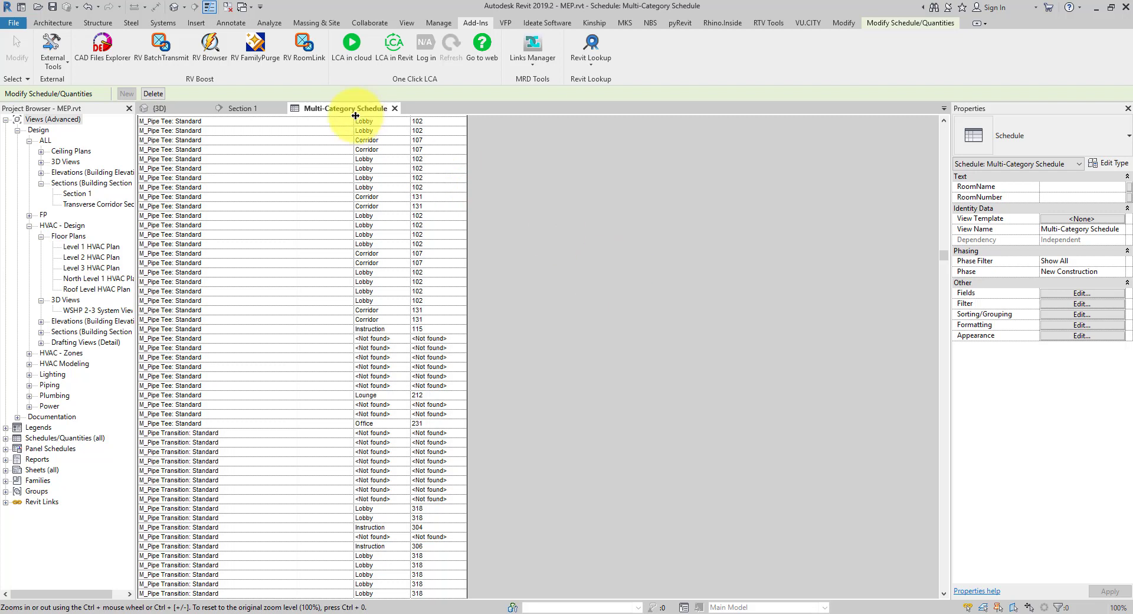
pyautogui.doubleClick(39, 502)
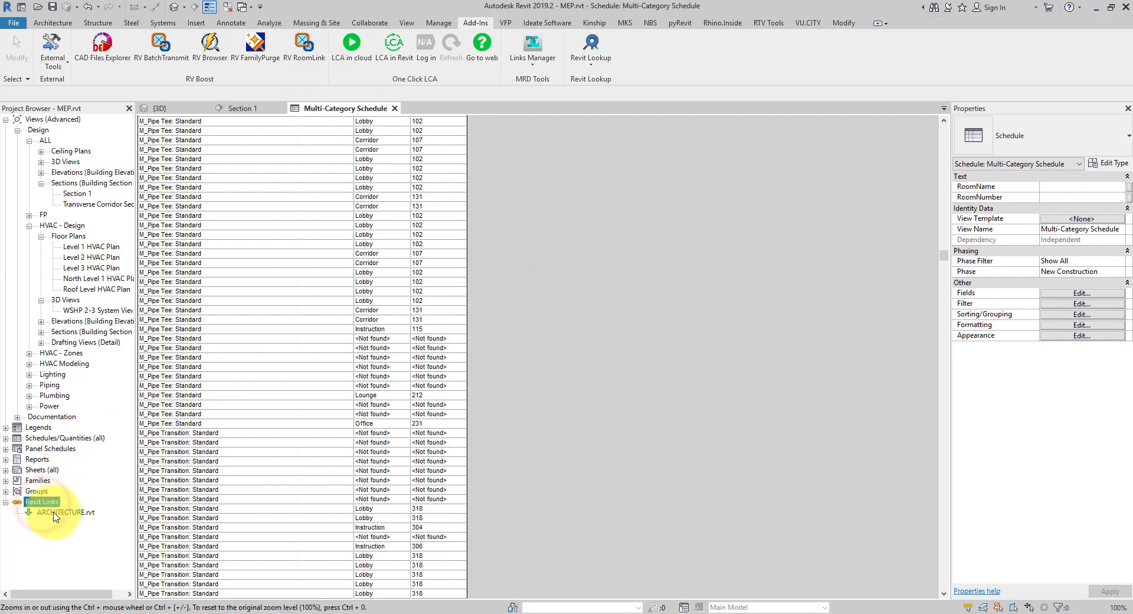
pyautogui.click(59, 513)
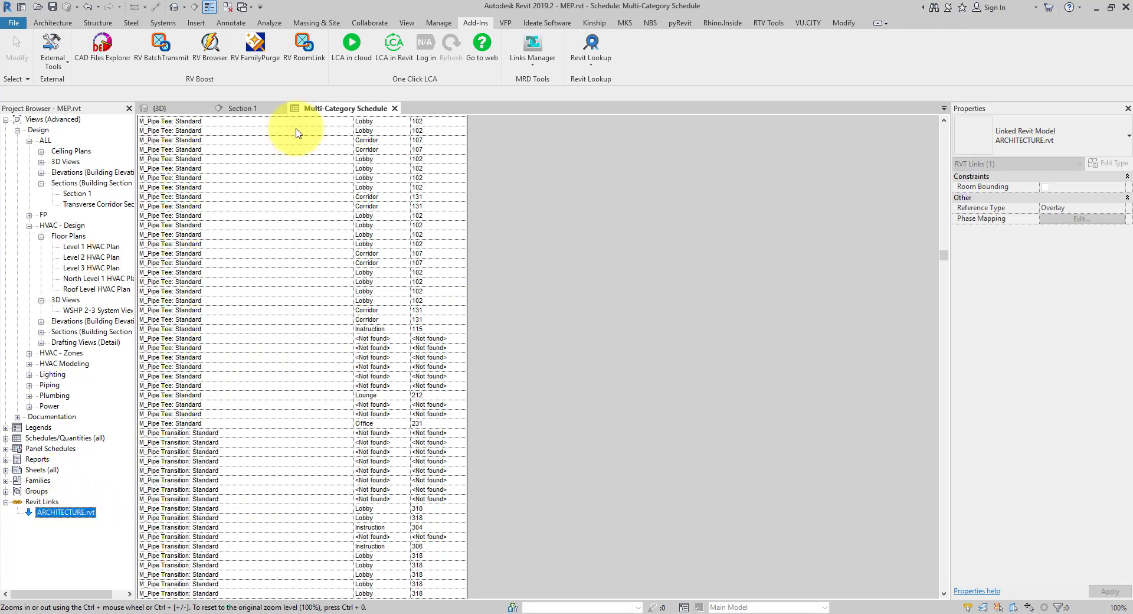
pyautogui.click(300, 66)
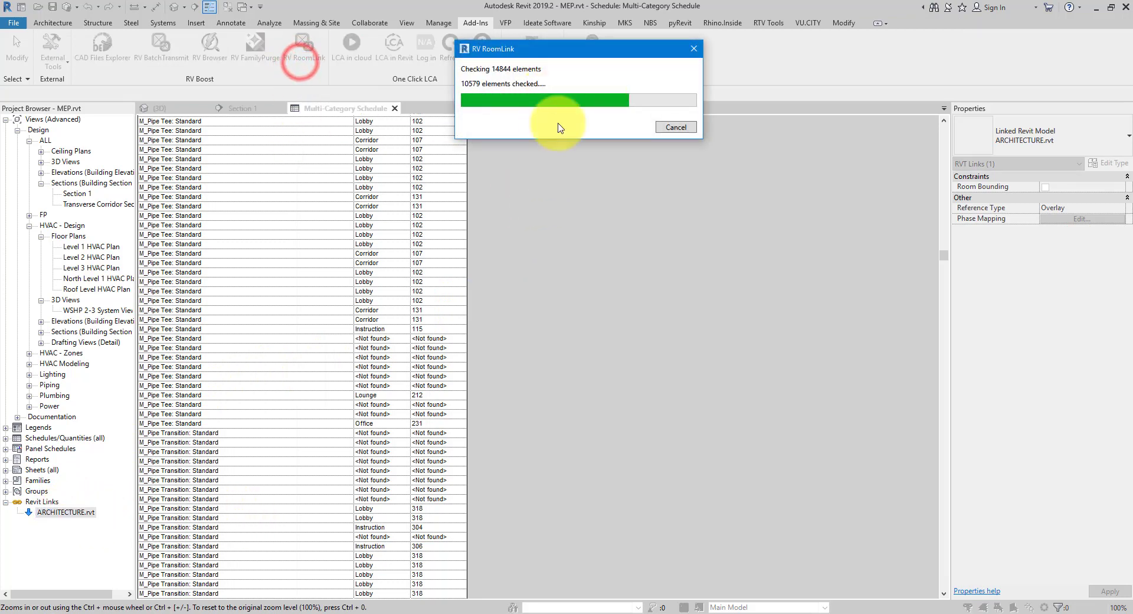
pyautogui.moveTo(541, 7); pyautogui.dragTo(633, 156)
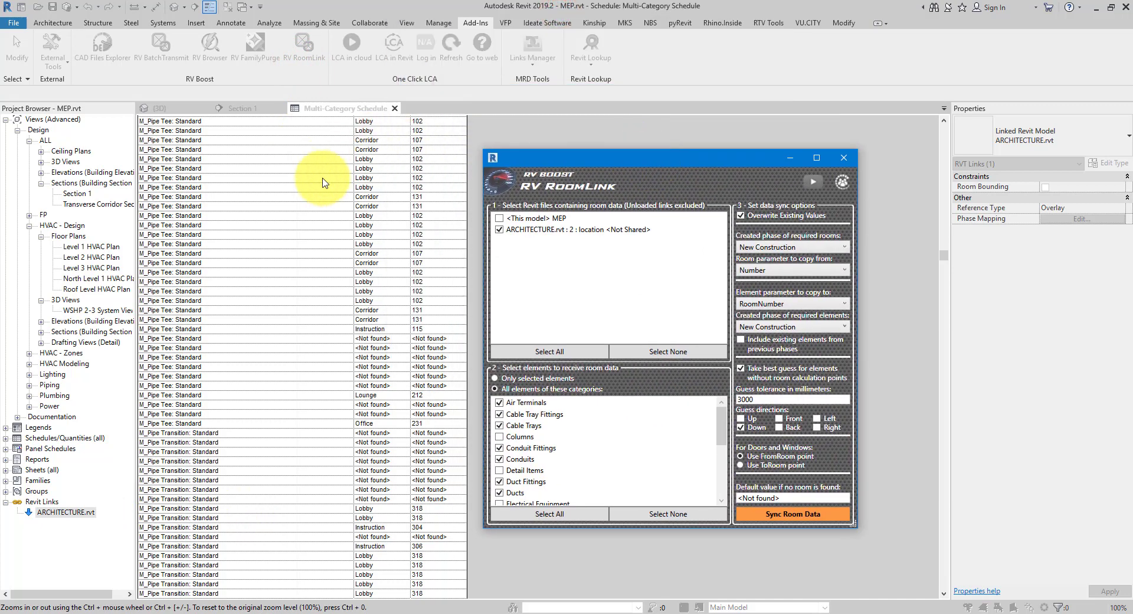